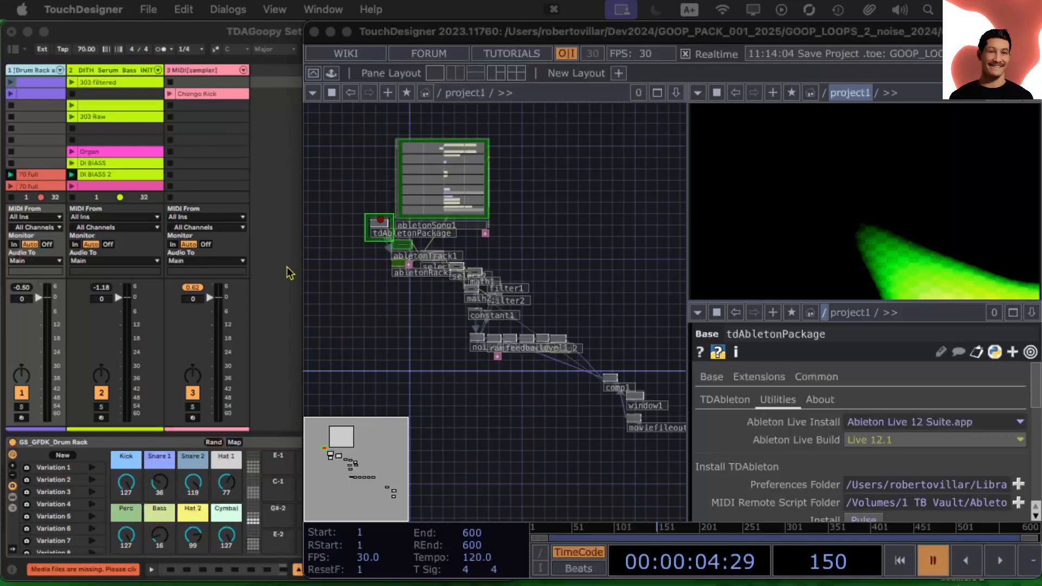
Examine the tdAbletonPackage component and the Ableton operators connected to it.
scroll(396, 261, "up", 10)
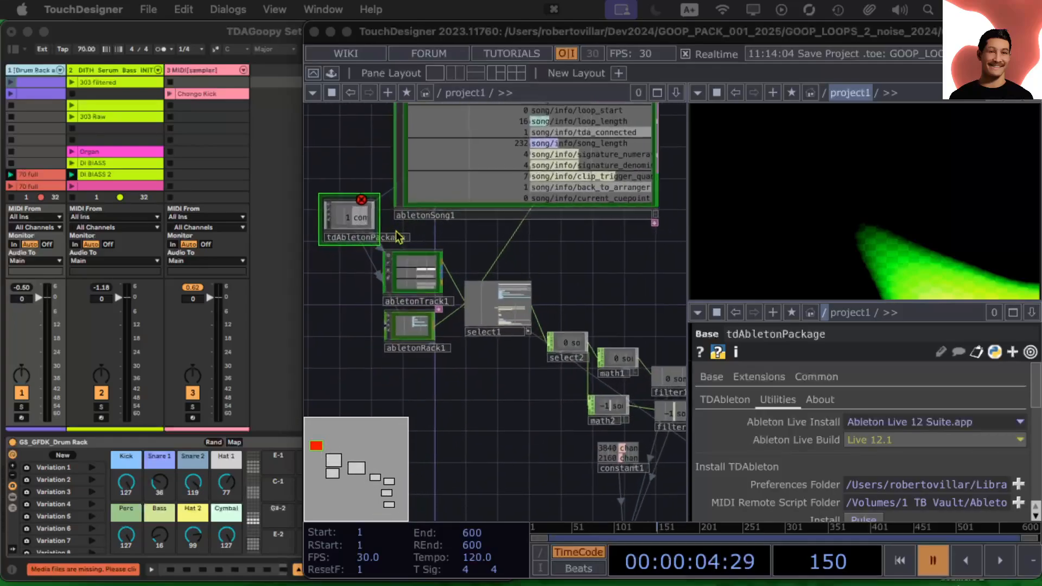
left_click_drag(399, 237, 552, 263)
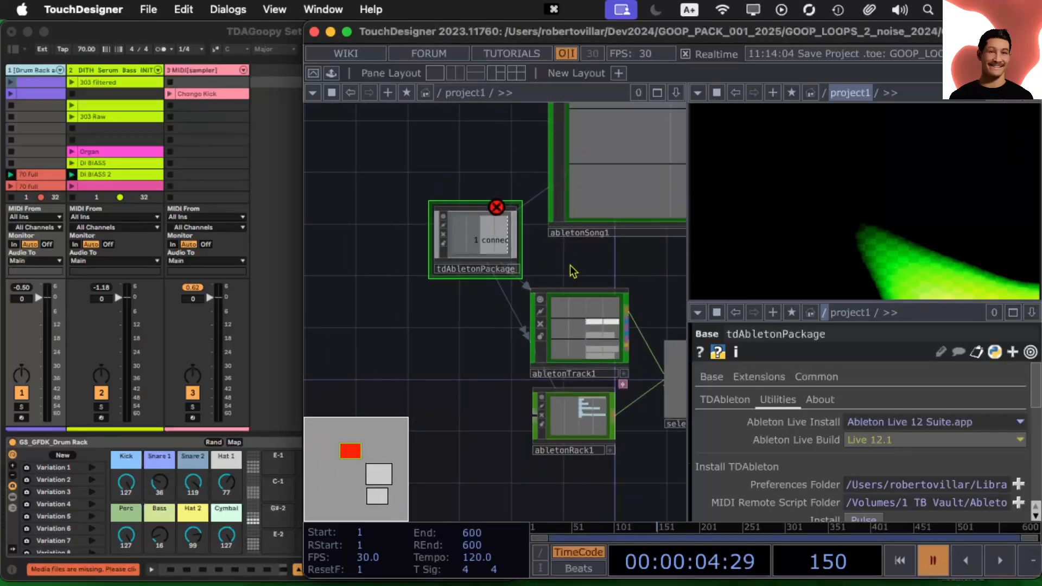
Switch to Ableton Live and narrow the column of the DITH_Serum_Bass_INIT track.
left_click(272, 210)
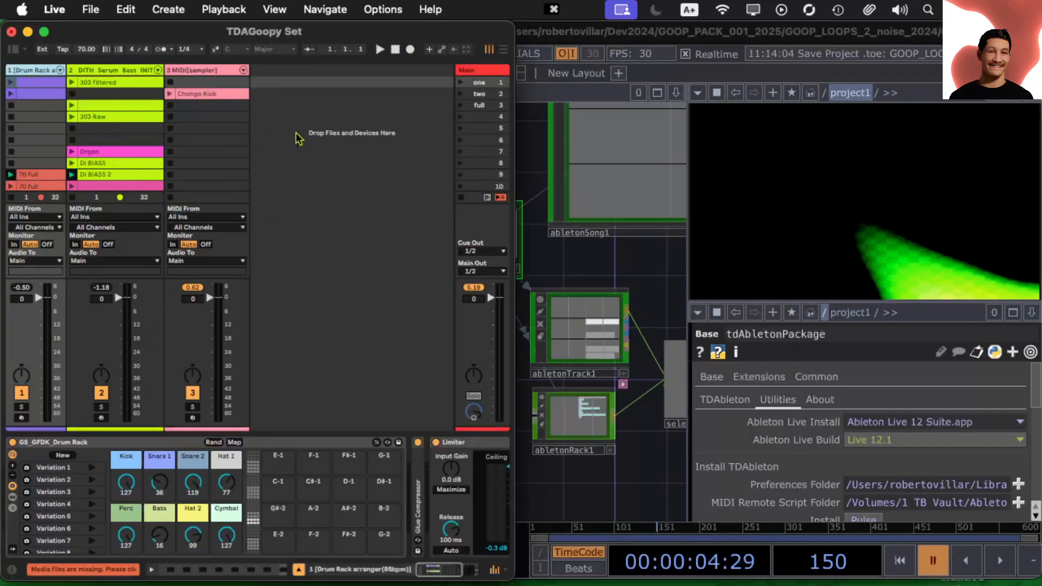
left_click(311, 129)
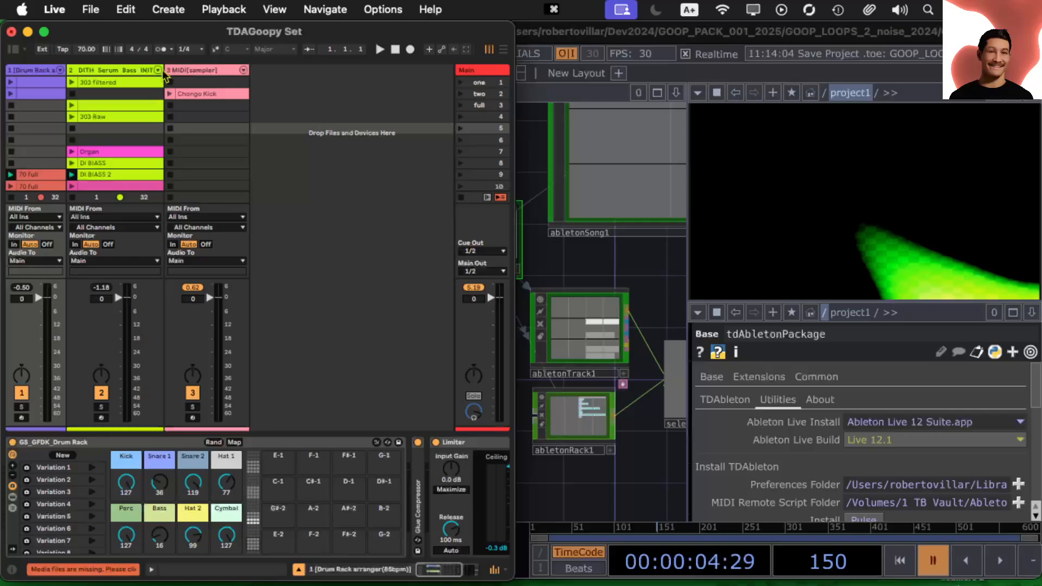
left_click_drag(164, 73, 142, 69)
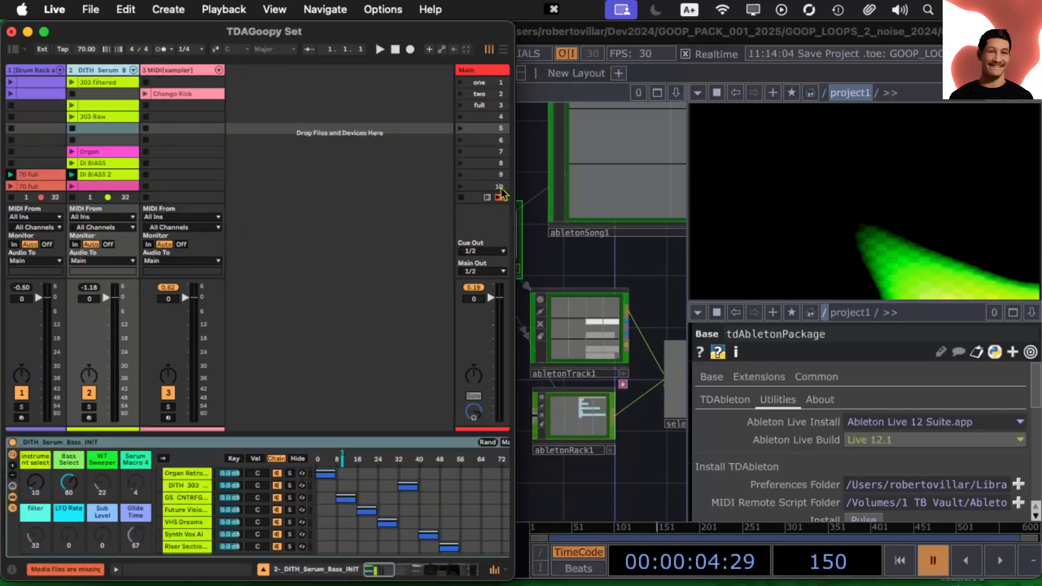
Look through the set's clips and scenes, and select the 303 filtered and DI BIASS clips on the bass track.
scroll(135, 168, "down", 10)
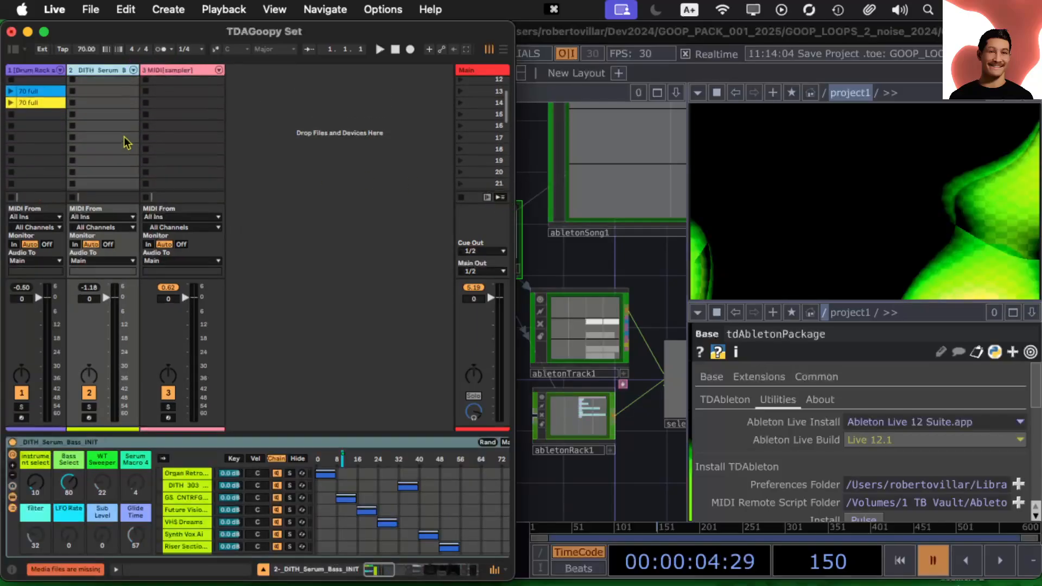
scroll(126, 142, "up", 10)
scroll(114, 143, "down", 3)
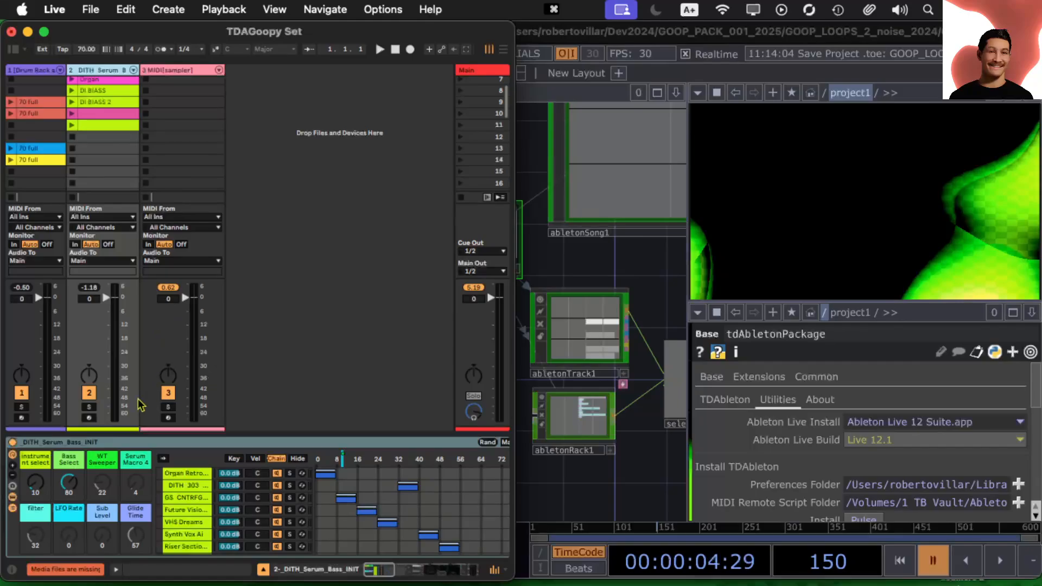
left_click(109, 90)
scroll(116, 100, "up", 3)
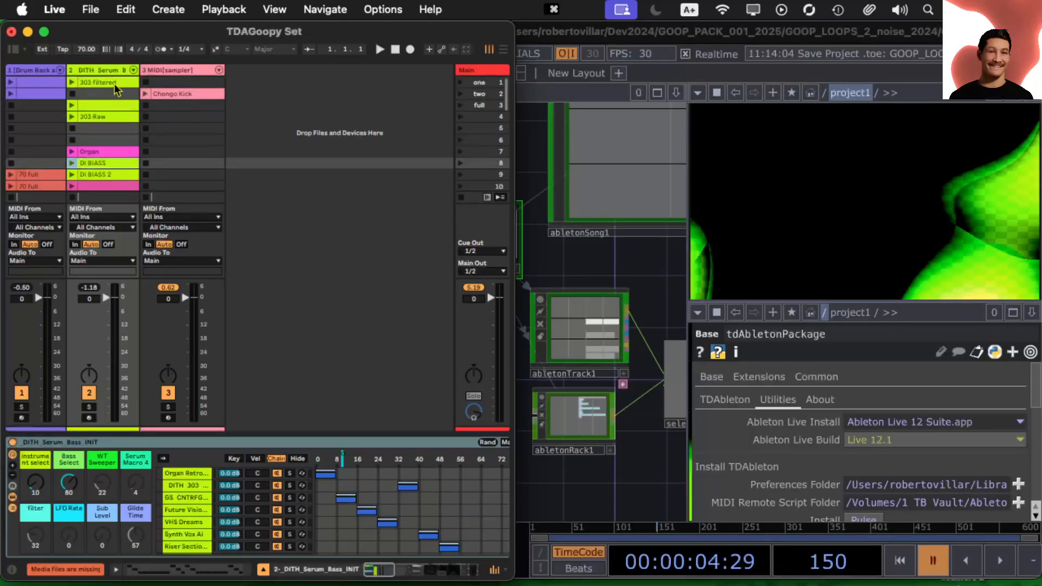
left_click(114, 84)
left_click(105, 163)
Switch back to TouchDesigner and examine the operator network from the Ableton inputs to comp1, window1 and moviefileout1.
left_click(643, 272)
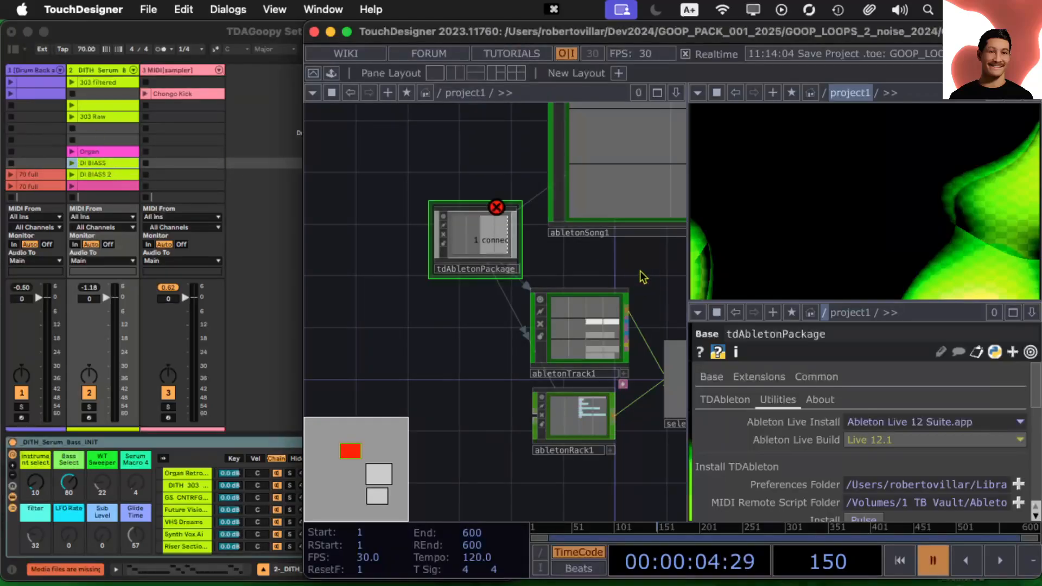
scroll(535, 268, "down", 6)
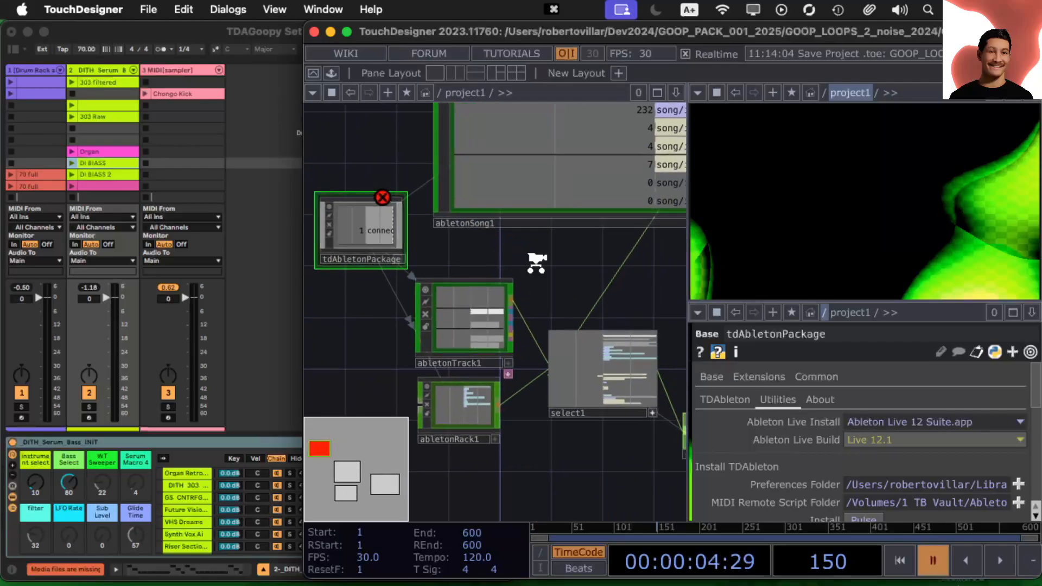
scroll(586, 320, "down", 3)
left_click_drag(552, 344, 384, 269)
left_click_drag(584, 284, 477, 205)
scroll(523, 303, "up", 8)
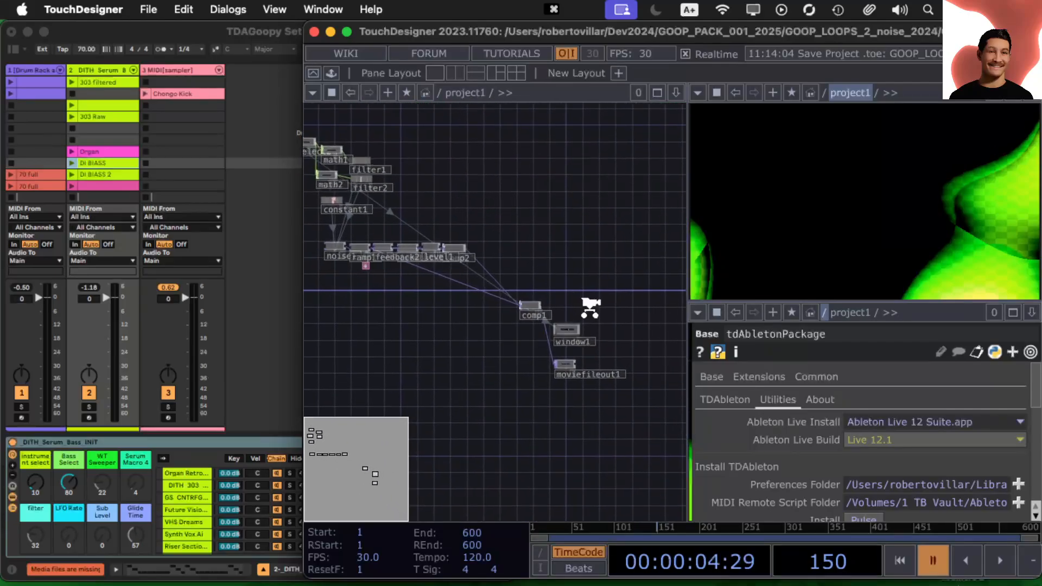
scroll(526, 296, "down", 4)
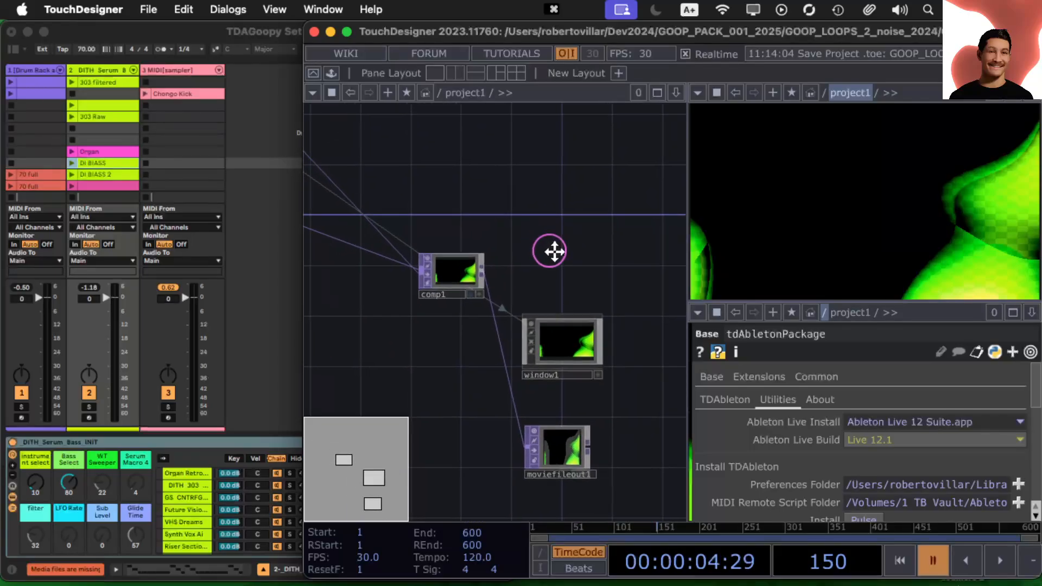
left_click_drag(549, 251, 677, 312)
left_click_drag(388, 332, 507, 343)
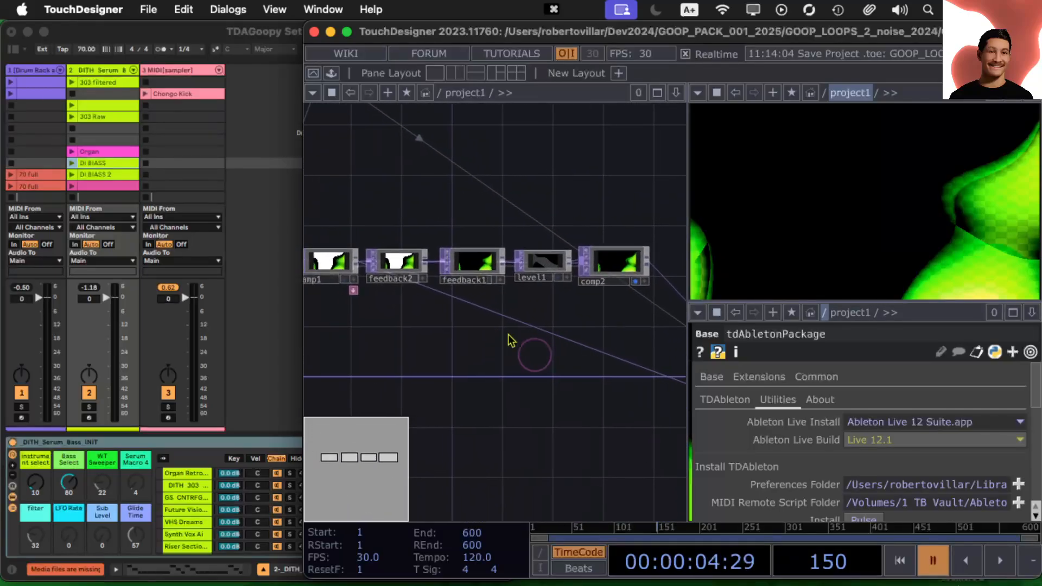
left_click_drag(380, 327, 496, 355)
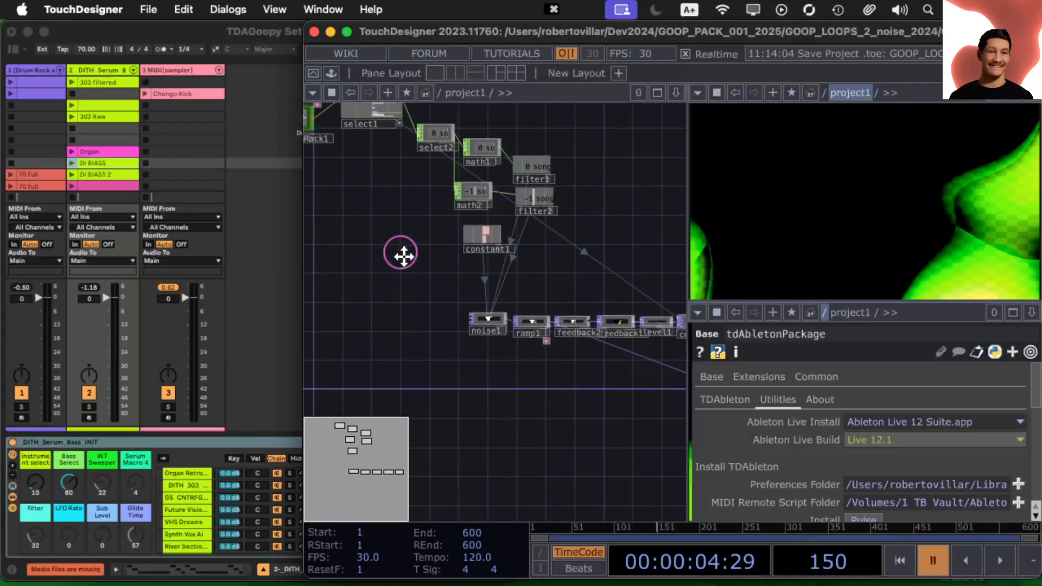
left_click_drag(402, 253, 499, 379)
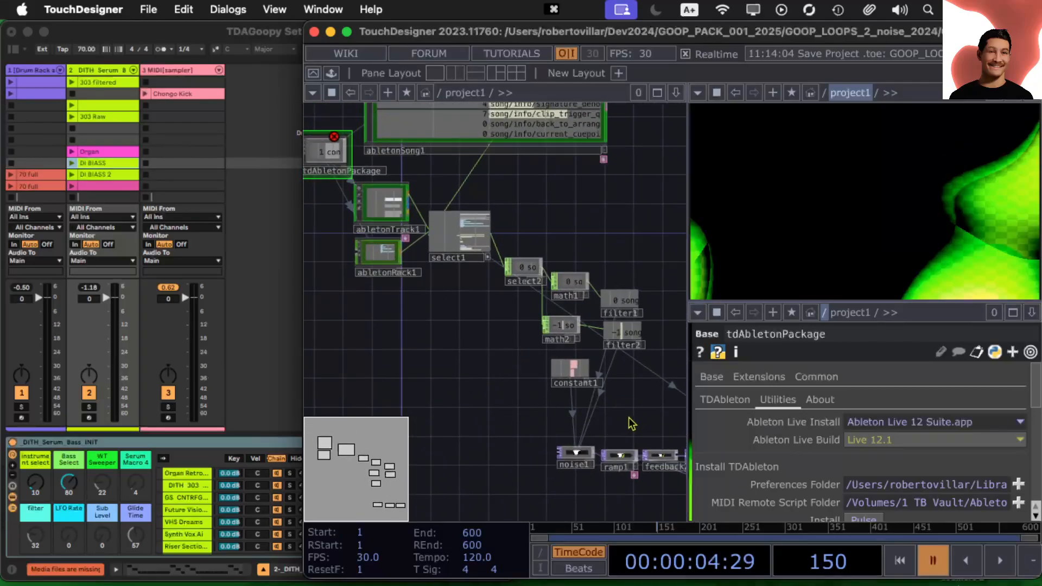
left_click_drag(631, 424, 604, 340)
Select the noise1 operator and review its Noise parameters, including the harmonic spread and exponent expressions.
scroll(565, 382, "up", 5)
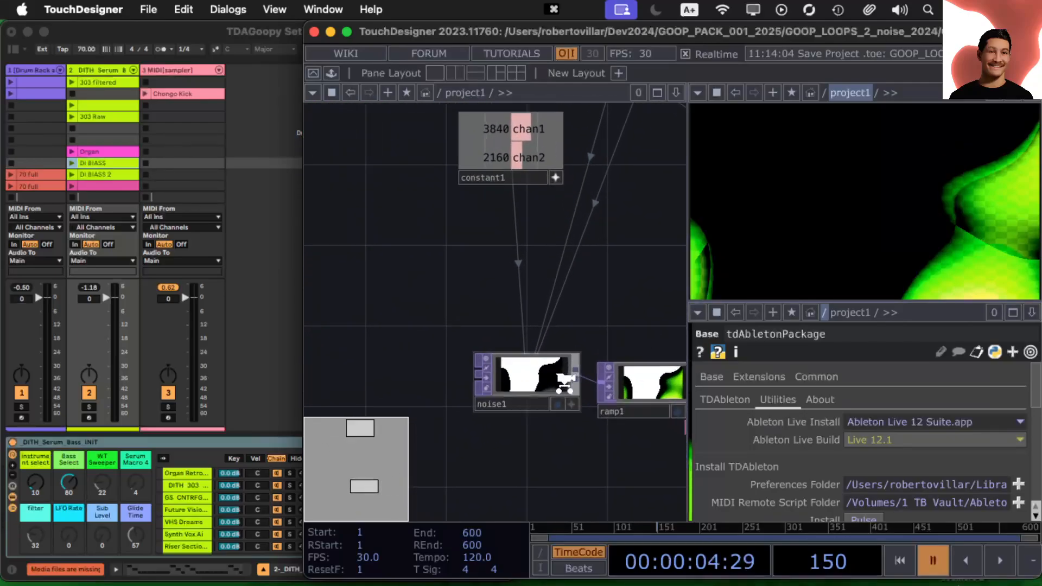
scroll(563, 384, "up", 8)
scroll(547, 395, "down", 3)
scroll(491, 455, "down", 3)
left_click_drag(513, 457, 543, 347)
left_click(542, 349)
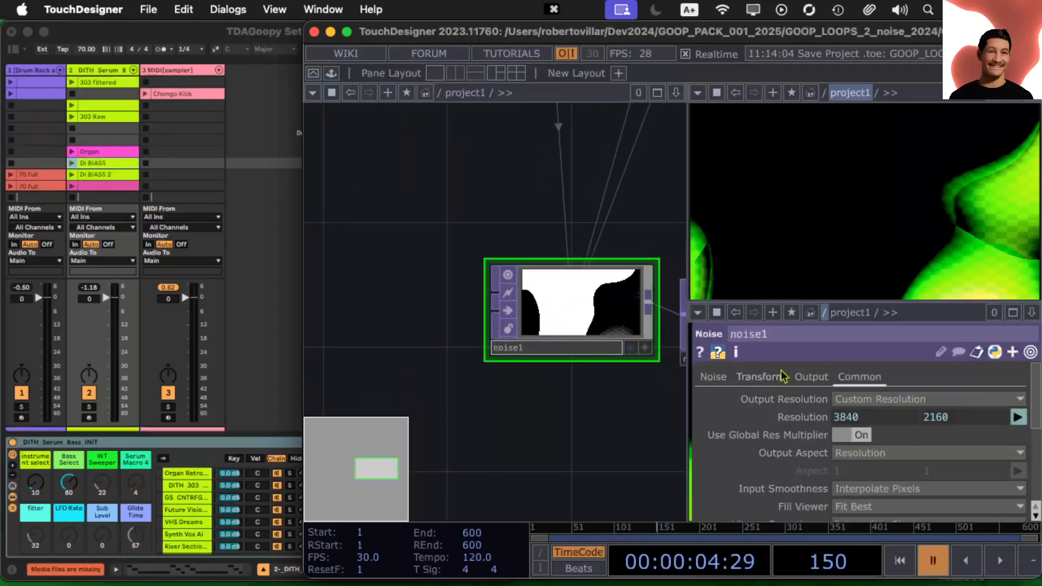
left_click(713, 376)
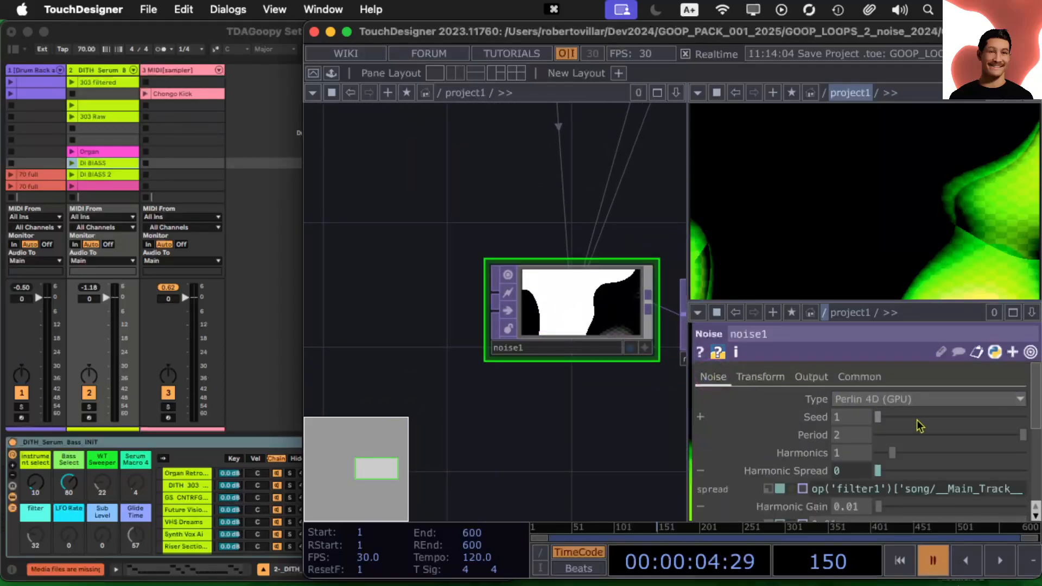
scroll(883, 428, "down", 3)
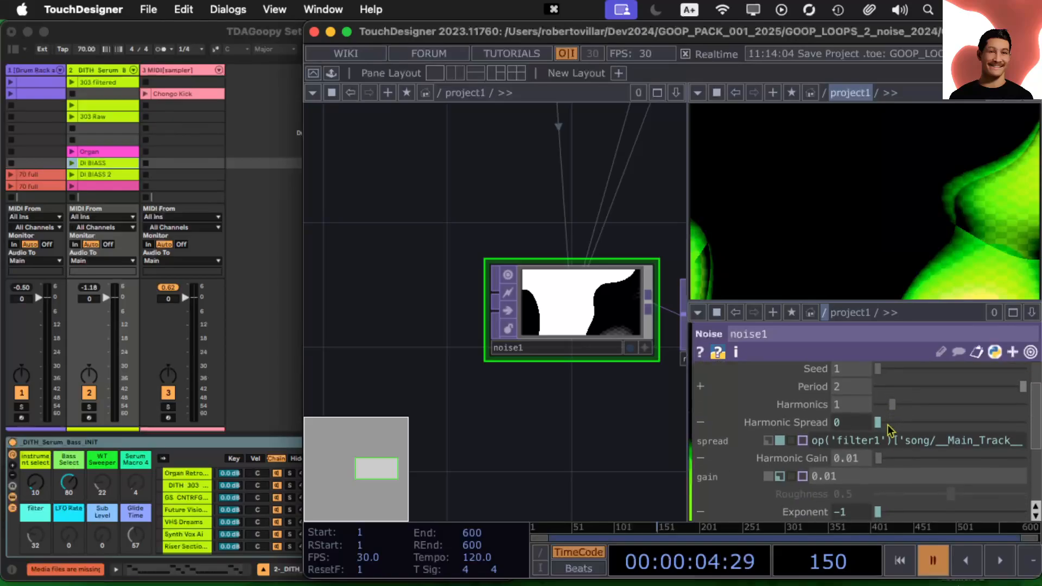
scroll(888, 428, "down", 3)
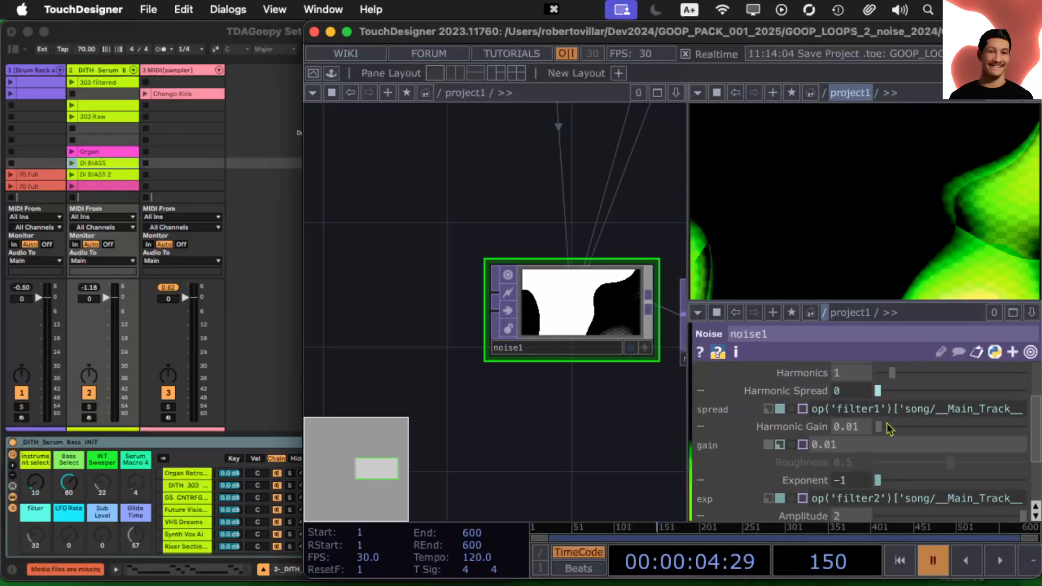
scroll(903, 428, "down", 3)
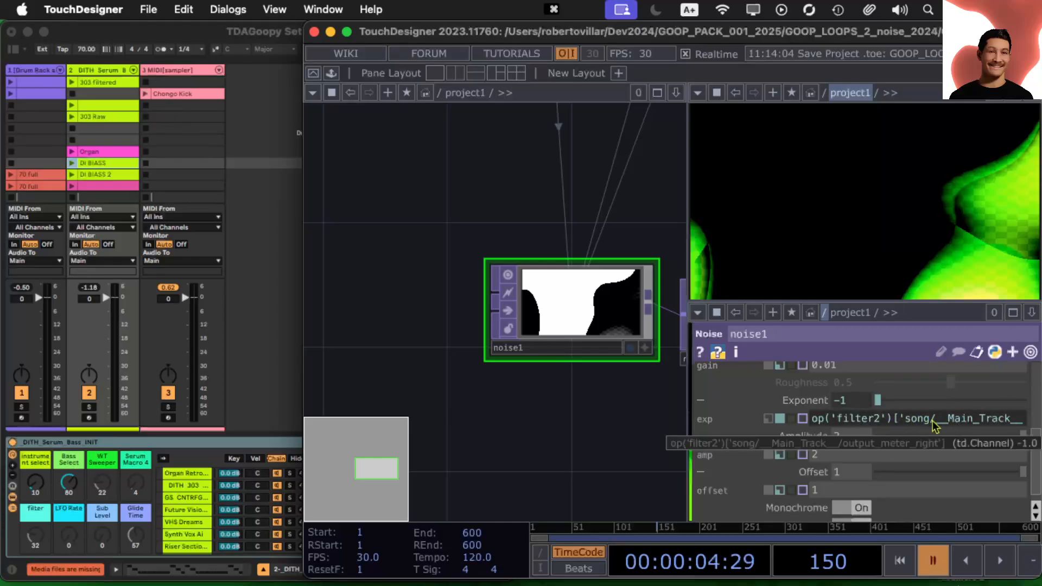
scroll(933, 425, "down", 1)
scroll(833, 390, "up", 7)
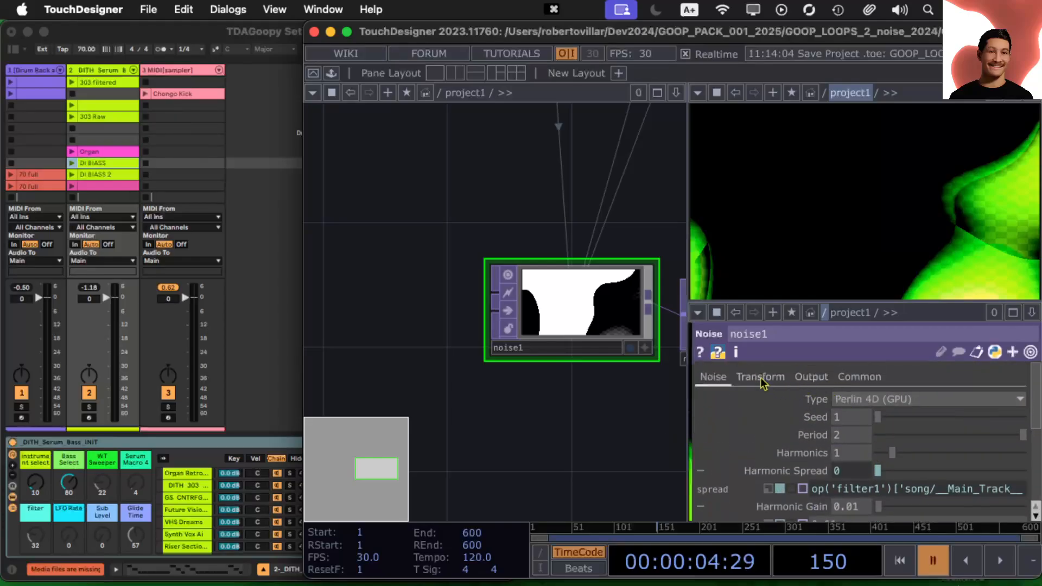
Start timeline playback and set noise1's Scale 4D expression to absTime.seconds*-.01.
left_click(761, 377)
scroll(920, 468, "down", 4)
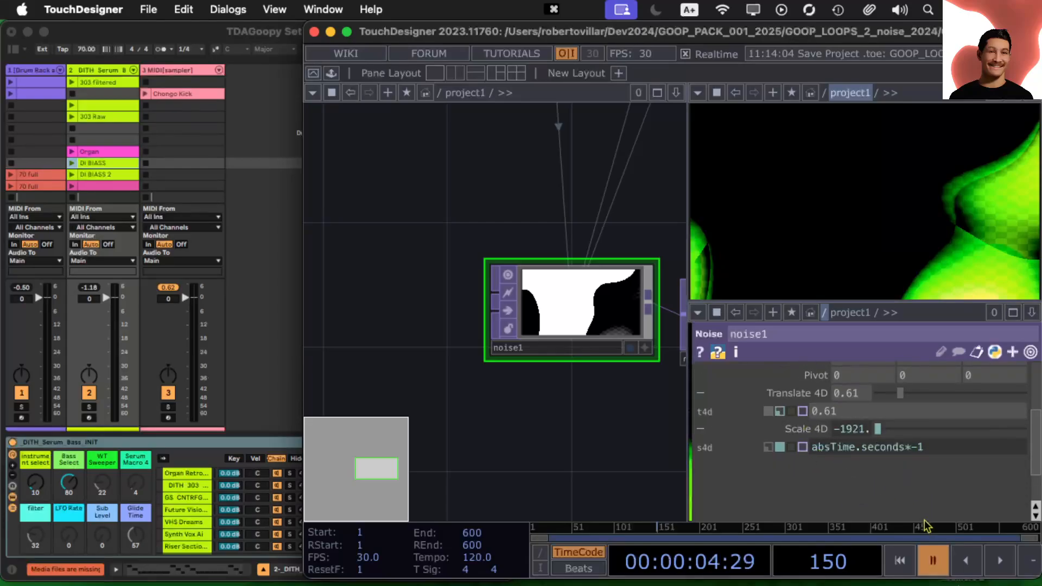
left_click(1000, 566)
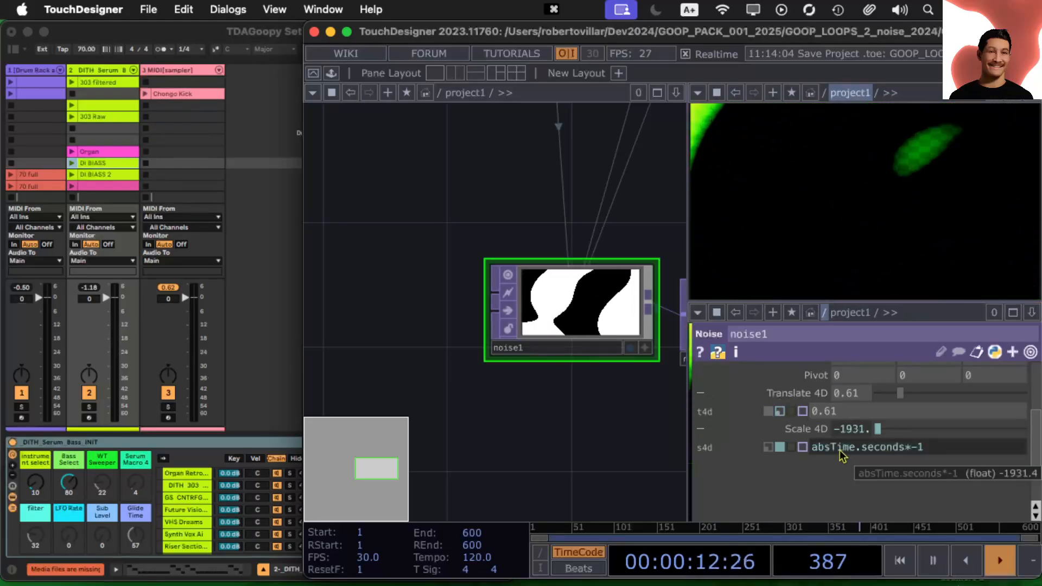
left_click(919, 451)
type(".")
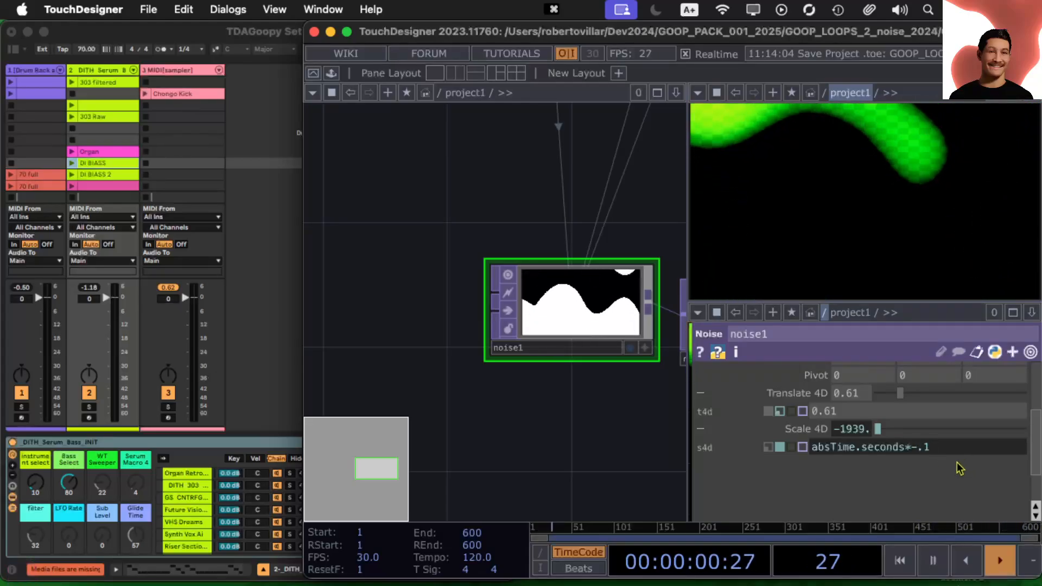
type("1")
key("BackSpace")
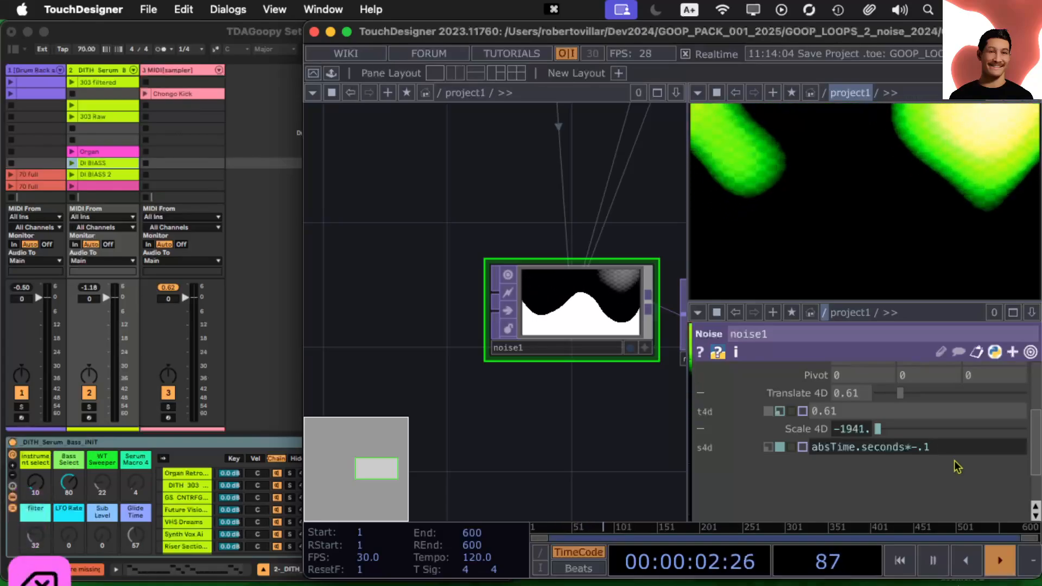
type("0")
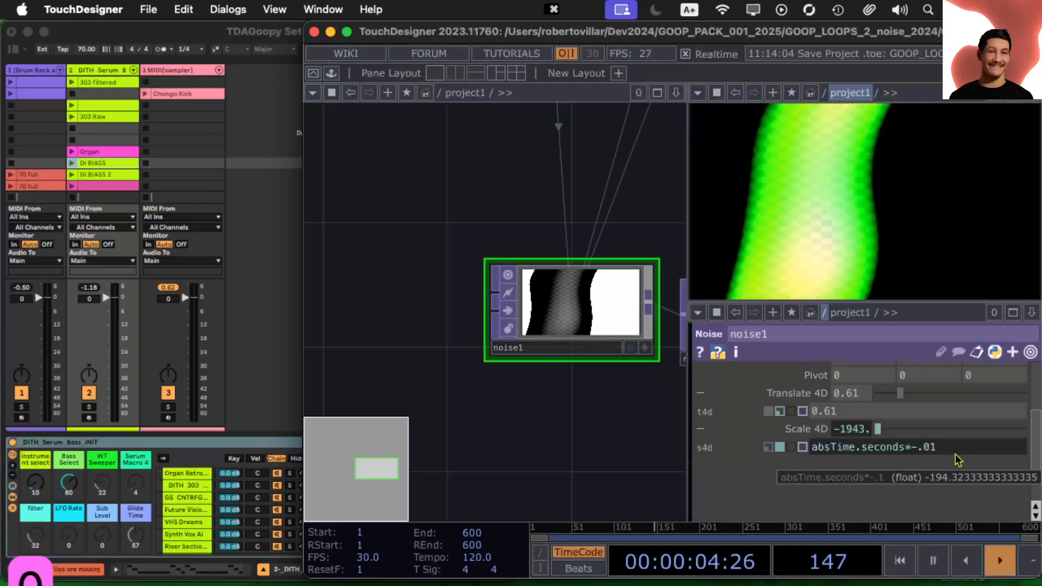
key("Return")
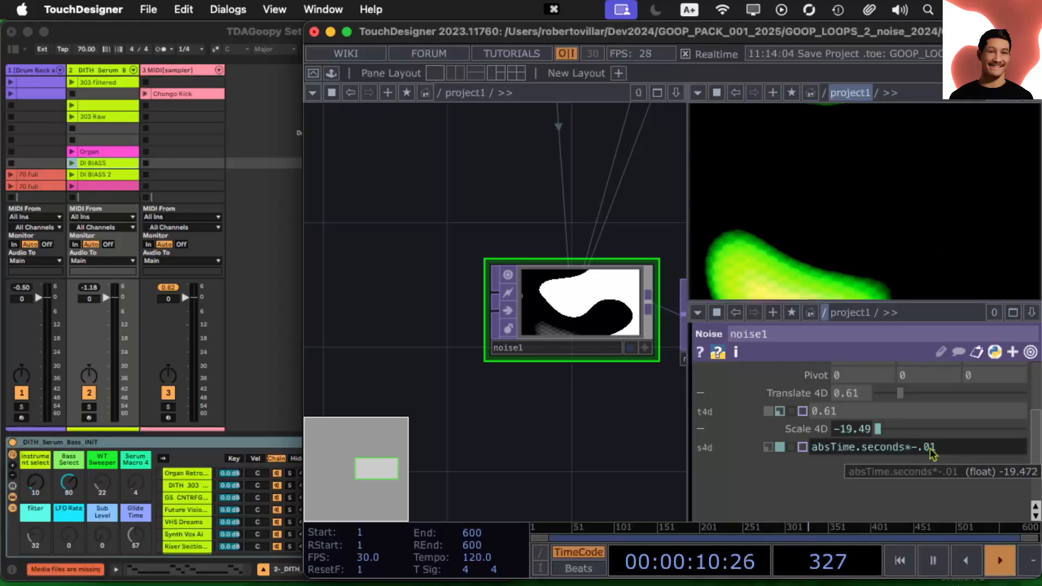
Set noise1's Scale 4D expression to absTime.seconds*-.1.
left_click(928, 448)
key("BackSpace")
key("Return")
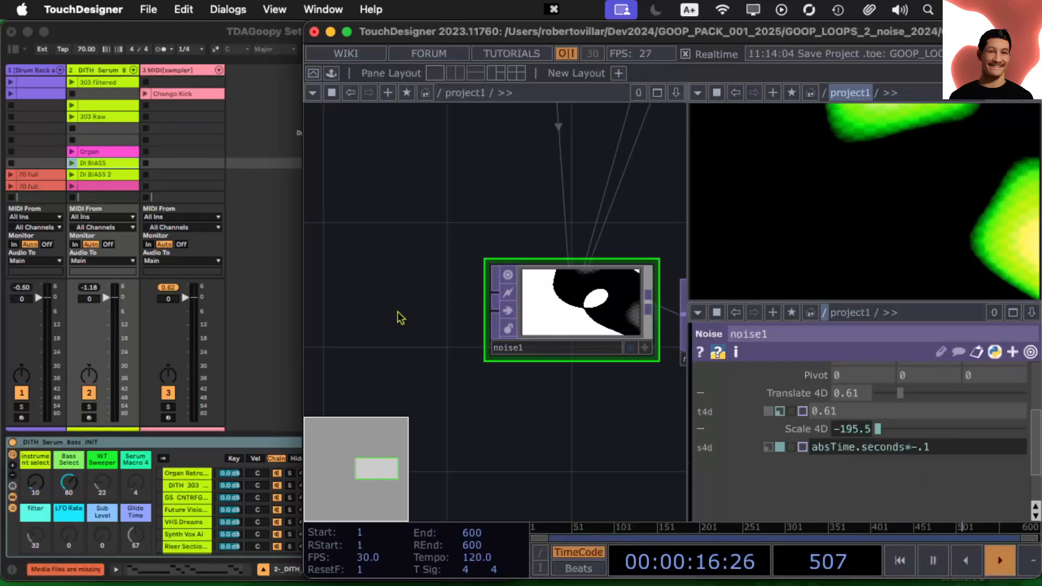
Try multipliers of -1 and -10 in noise1's Scale 4D expression and undo both changes.
left_click(923, 455)
key("BackSpace")
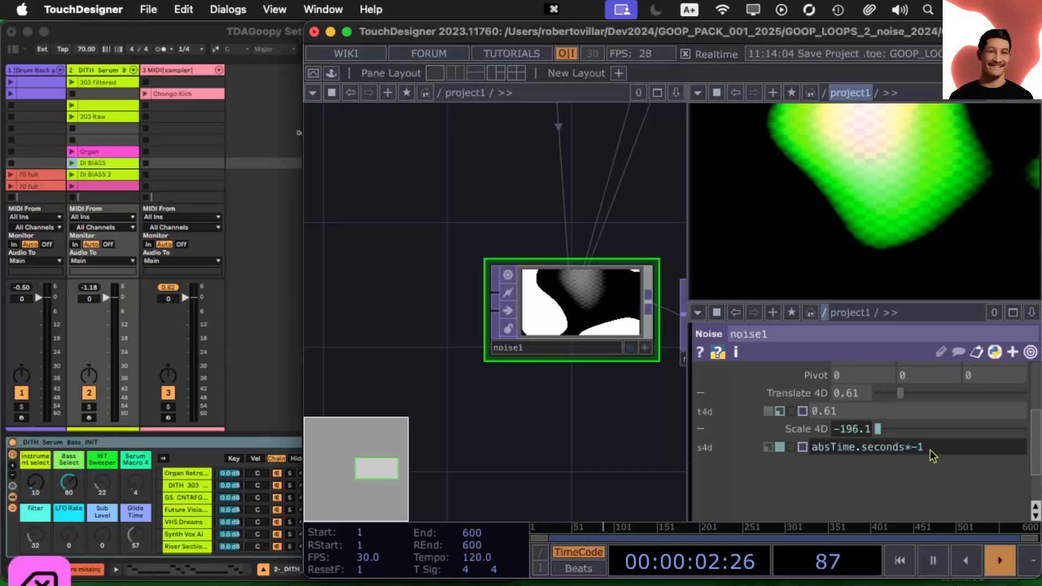
key("Return")
left_click(930, 456)
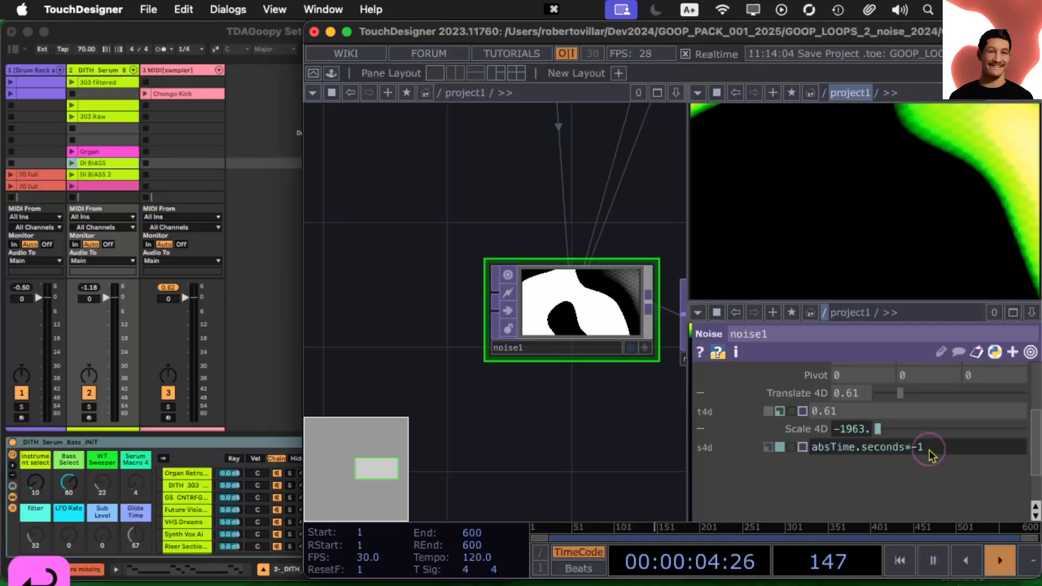
type("0")
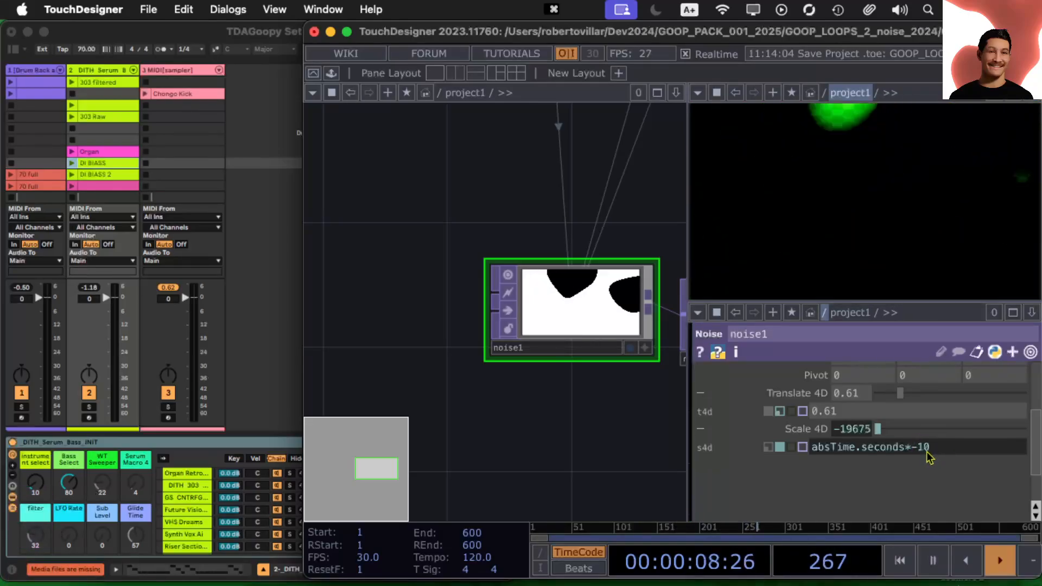
key("super+z")
key("super+z")
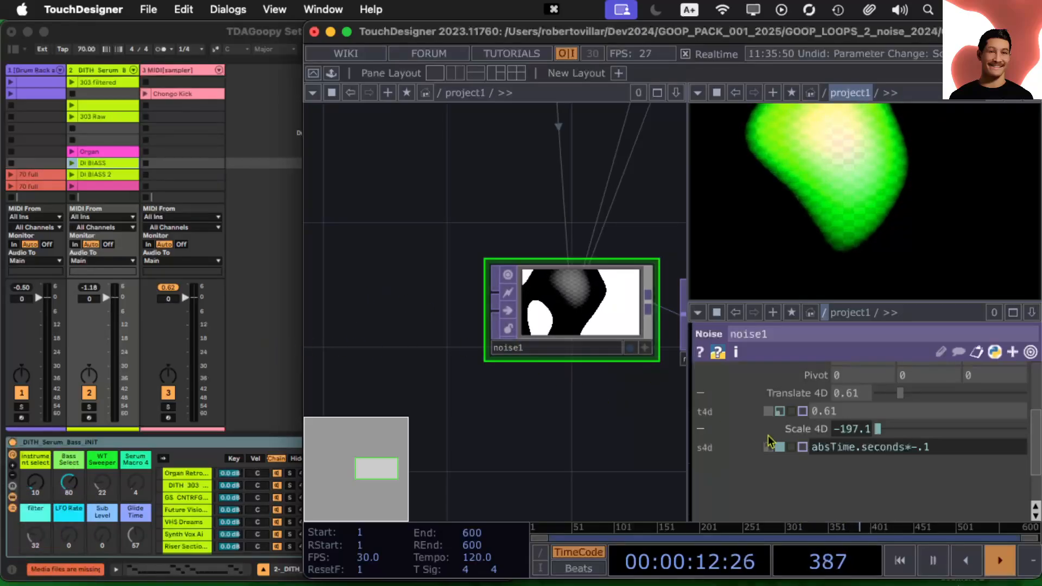
scroll(805, 436, "up", 3)
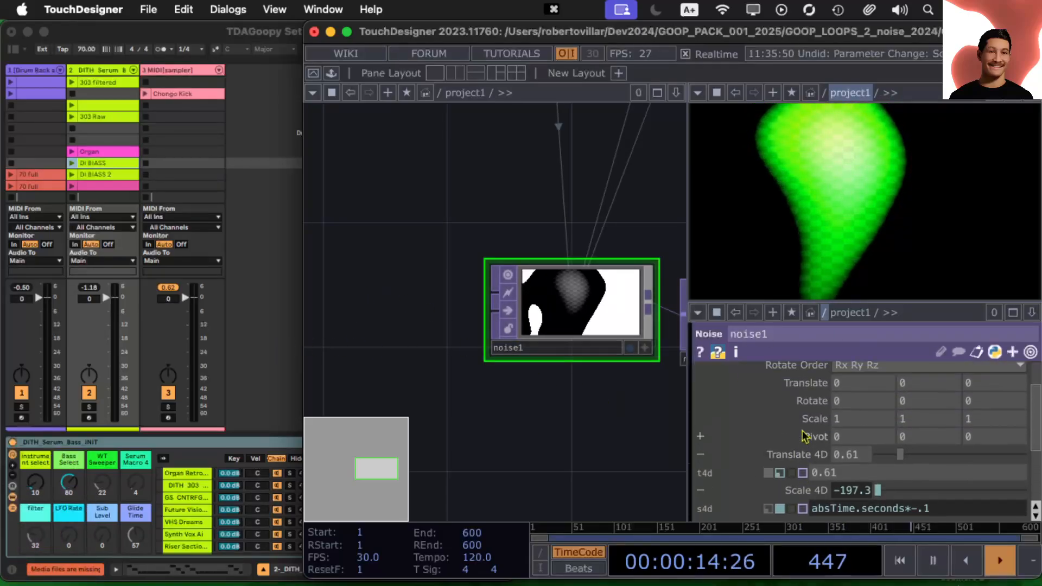
scroll(805, 436, "up", 1)
scroll(805, 435, "down", 3)
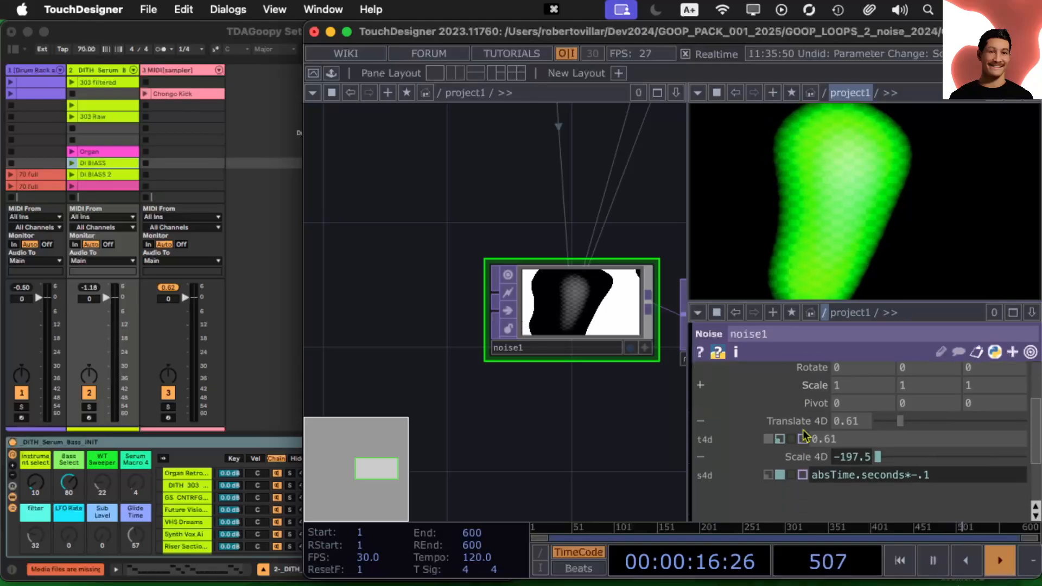
Try overriding noise1's Harmonic Spread expression with a manual value such as 2.6, and undo the change.
scroll(805, 436, "up", 5)
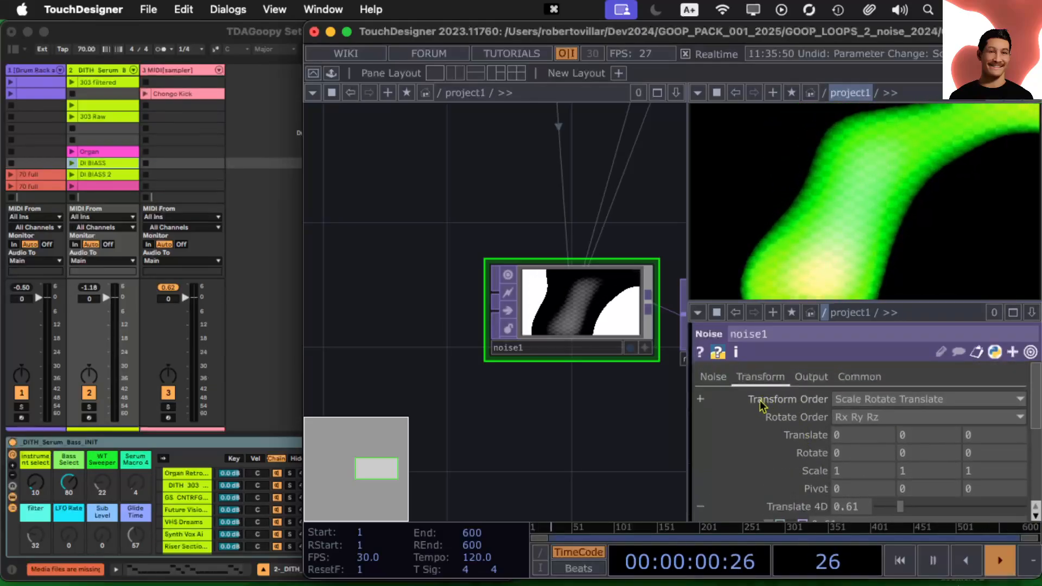
left_click(714, 378)
scroll(905, 434, "down", 3)
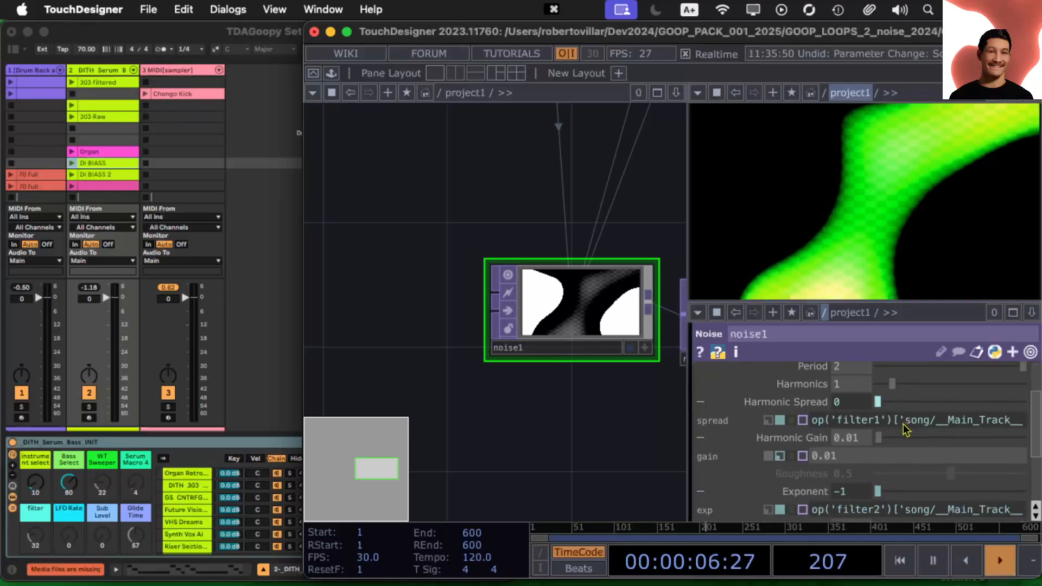
scroll(905, 430, "down", 4)
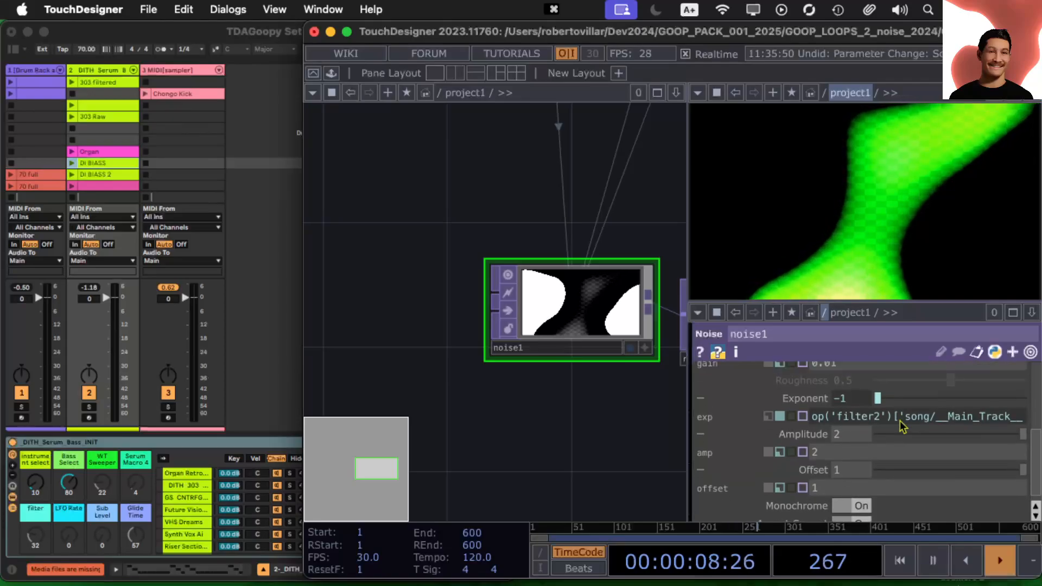
scroll(900, 426, "up", 7)
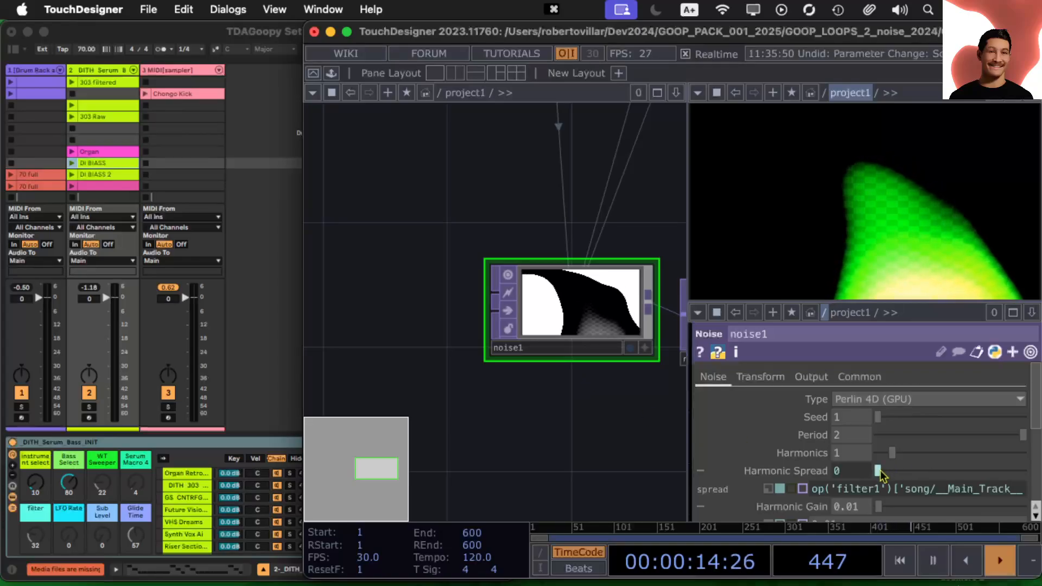
mouse_move(878, 471)
left_mouse_down()
mouse_move(1024, 476)
mouse_move(883, 470)
mouse_move(1024, 476)
mouse_move(886, 467)
mouse_move(995, 470)
mouse_move(898, 471)
left_mouse_up()
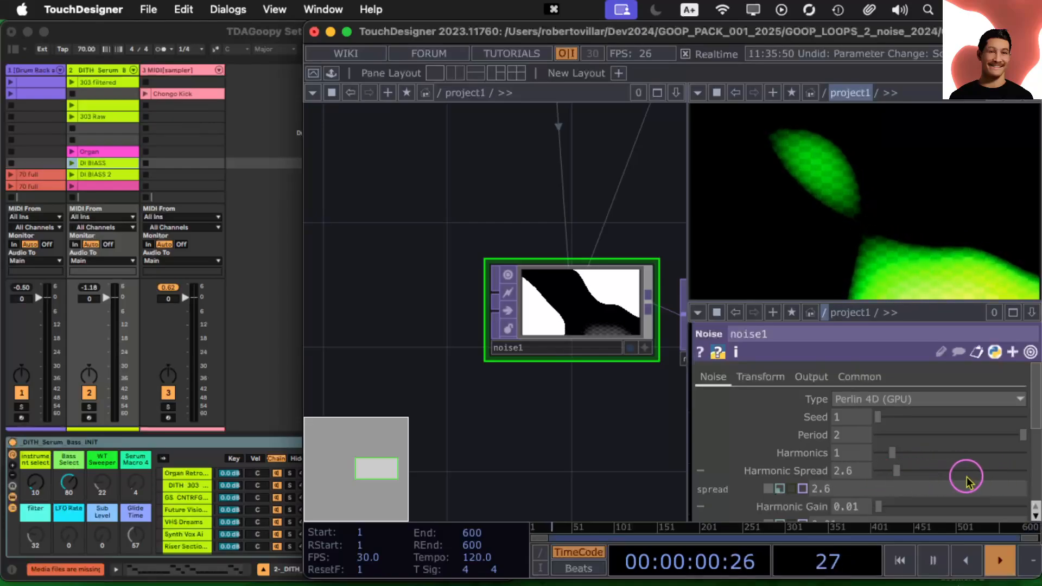
left_click_drag(966, 480, 895, 472)
key("super+v")
scroll(907, 448, "down", 1)
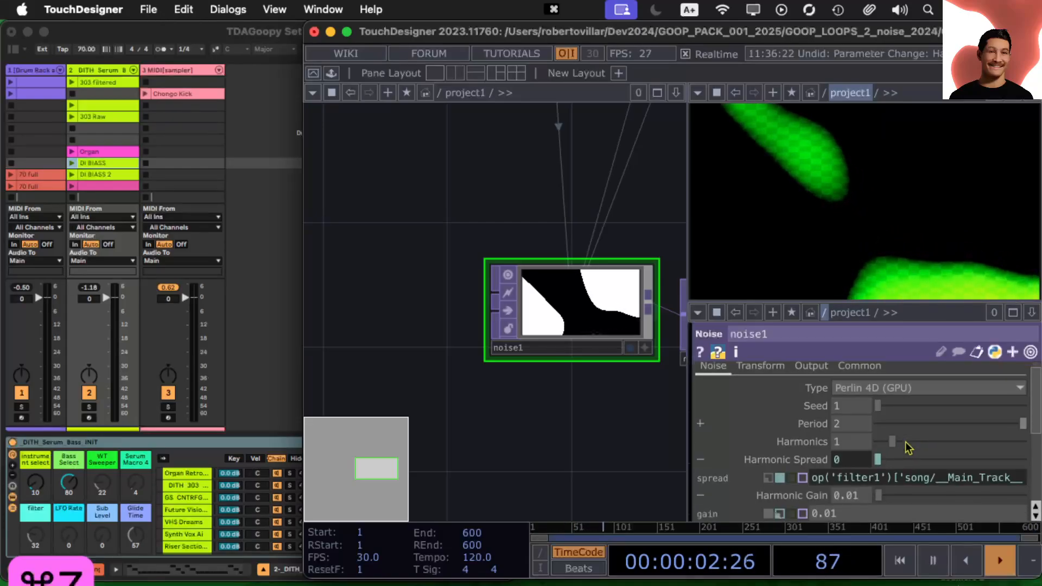
Try overriding noise1's Exponent expression with manual values twice, undoing the change each time.
scroll(908, 447, "down", 5)
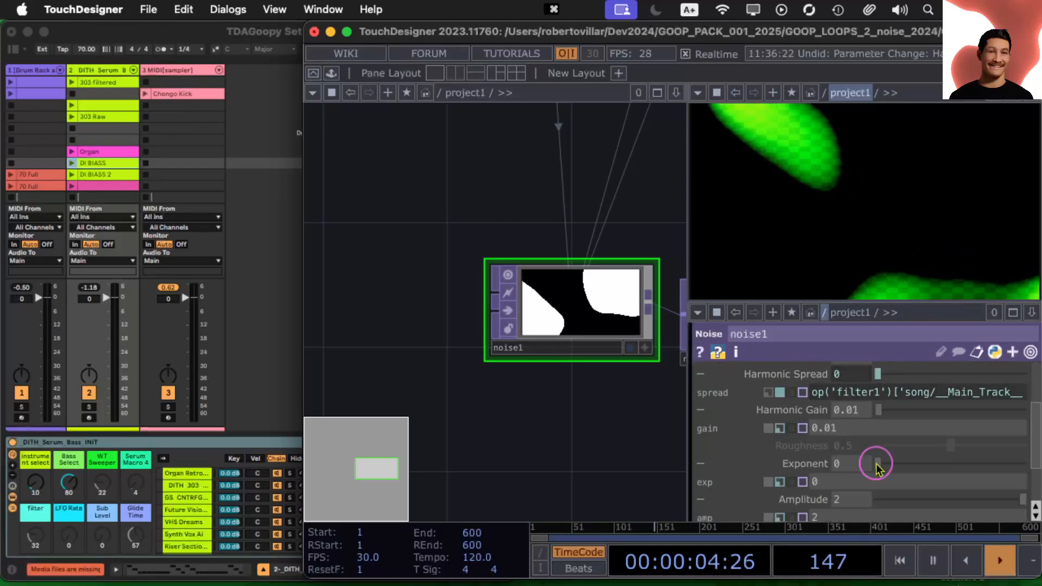
left_click_drag(877, 468, 972, 473)
left_click_drag(895, 475, 866, 480)
key("super+v")
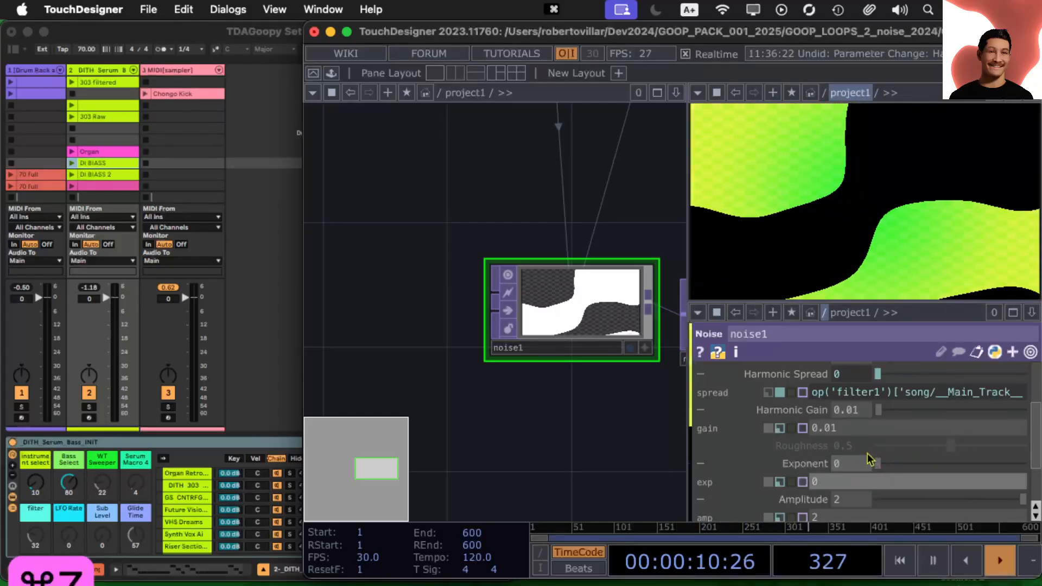
scroll(896, 464, "down", 3)
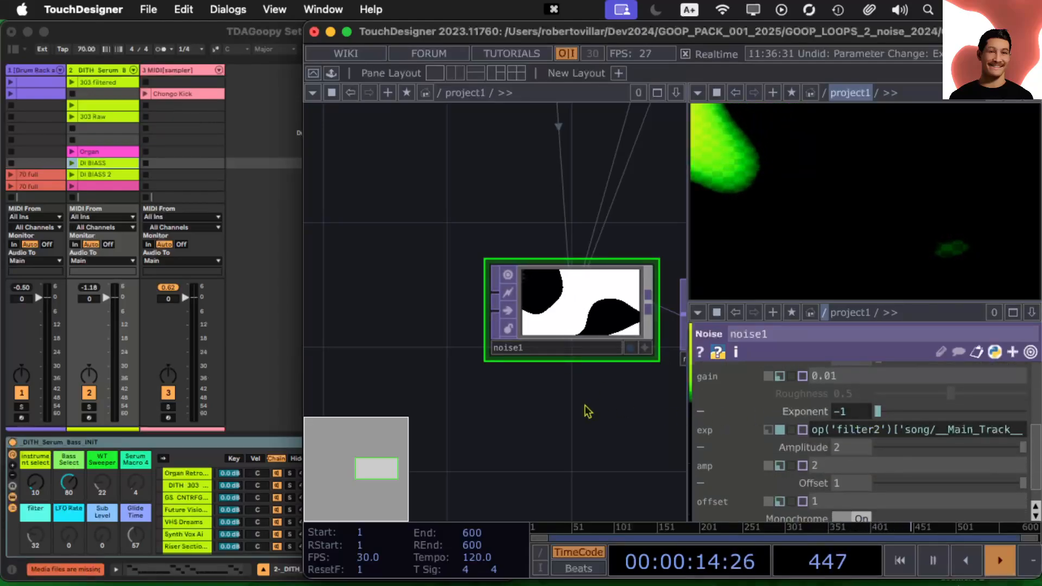
left_click_drag(551, 394, 464, 376)
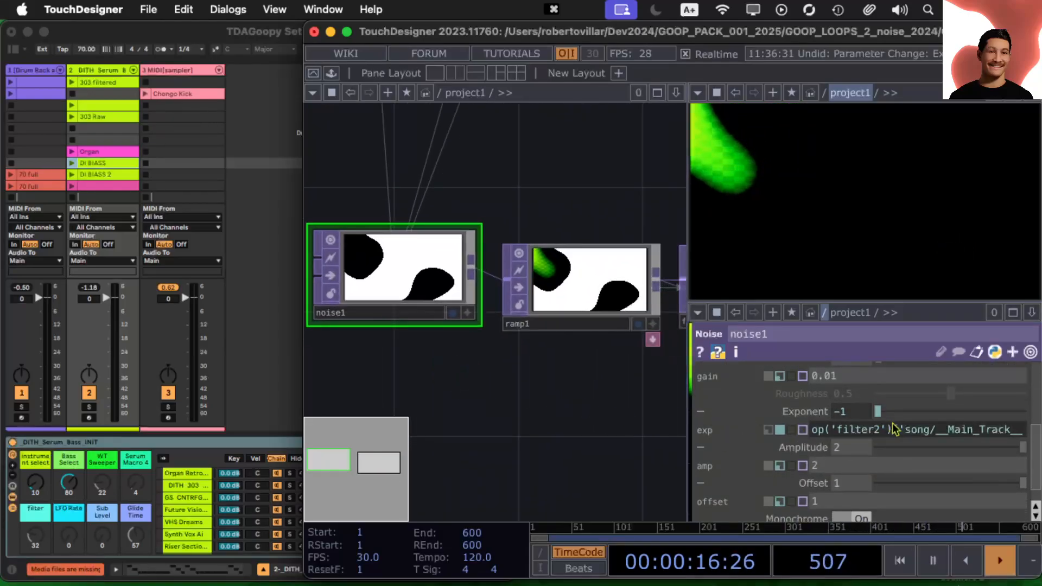
mouse_move(681, 439)
left_mouse_down()
mouse_move(640, 416)
mouse_move(685, 433)
left_mouse_up()
left_click_drag(509, 377, 598, 415)
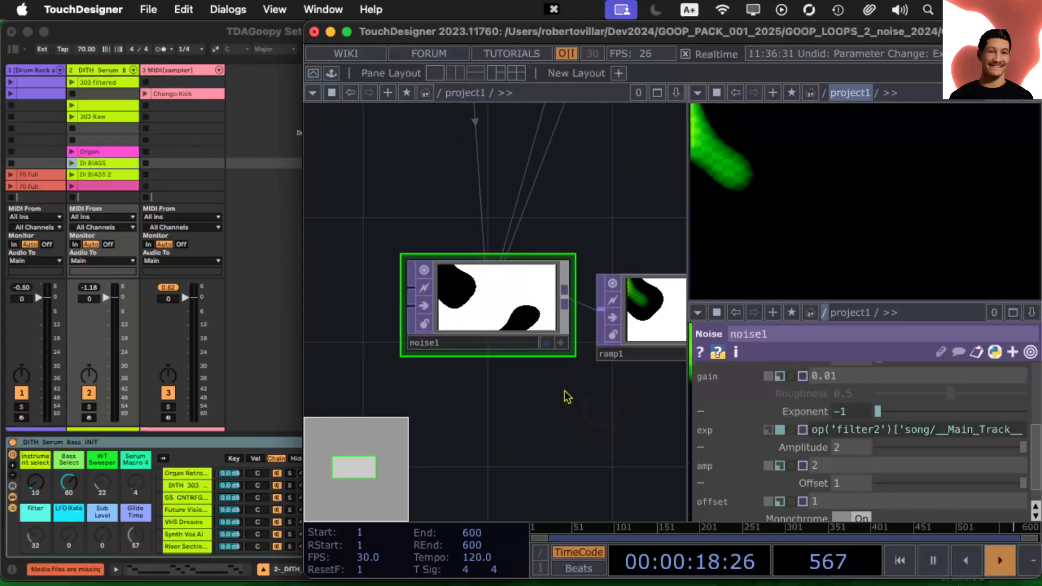
left_click_drag(878, 410, 902, 417)
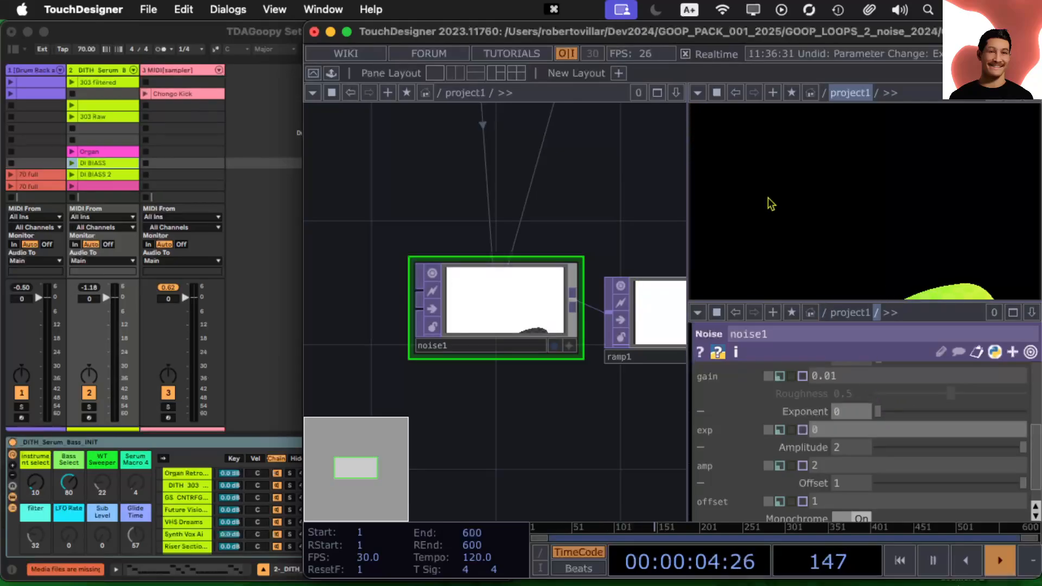
key("super+z")
Bring comp1 into view, try a manual Exponent of 2.85 on noise1, and undo it.
left_click_drag(654, 393, 489, 330)
left_click_drag(618, 406, 493, 345)
left_click_drag(581, 363, 414, 353)
left_click_drag(496, 328, 272, 338)
left_click_drag(573, 308, 466, 268)
middle_click_drag(518, 293, 584, 339)
left_click_drag(517, 316, 447, 278)
left_click_drag(498, 316, 407, 290)
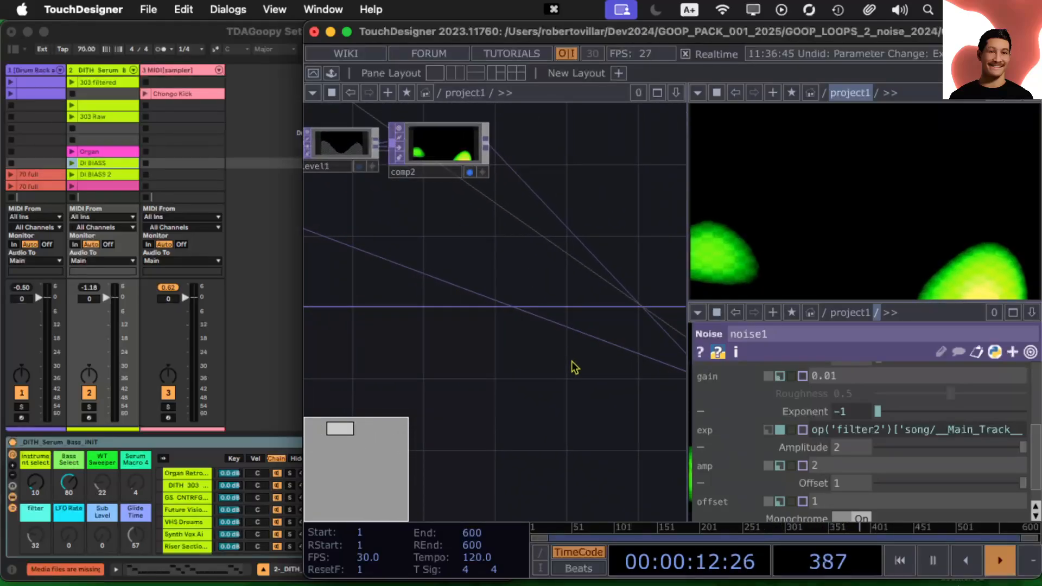
left_click_drag(571, 362, 358, 268)
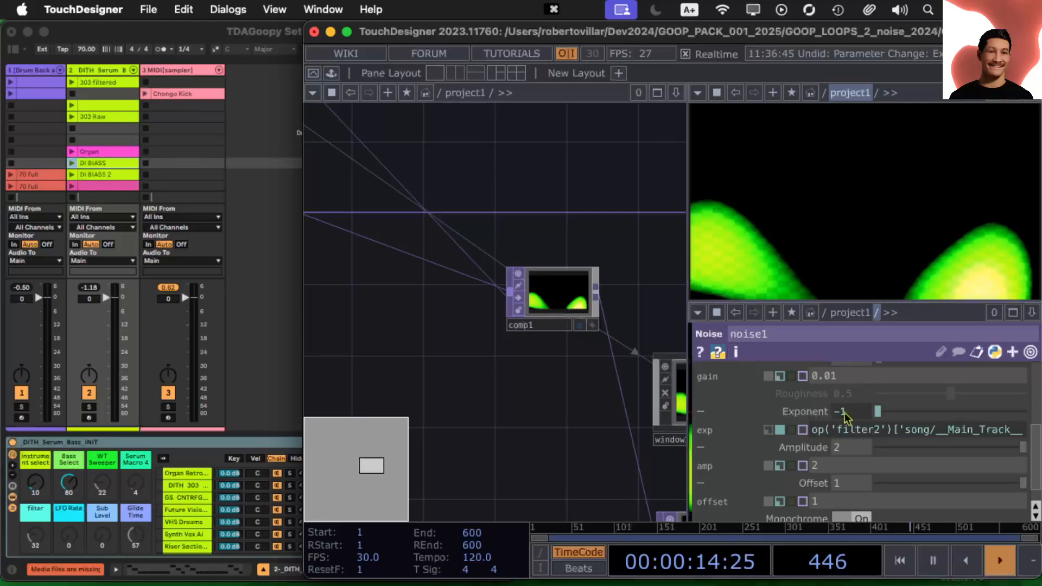
left_click(879, 415)
left_click_drag(879, 415, 982, 410)
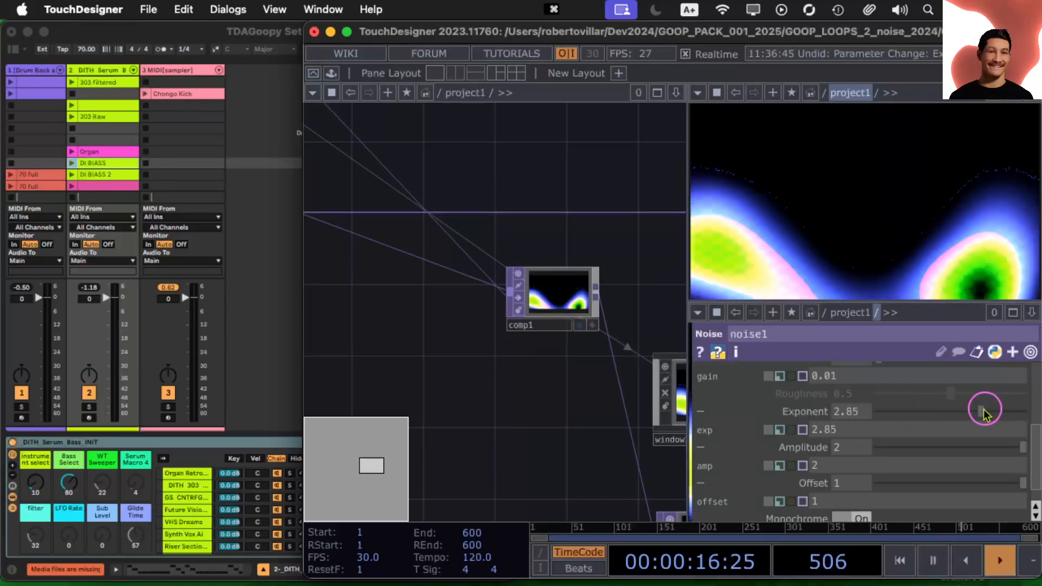
key("super+z")
Select the comp1 operator and show its Composite parameters.
left_click(557, 328)
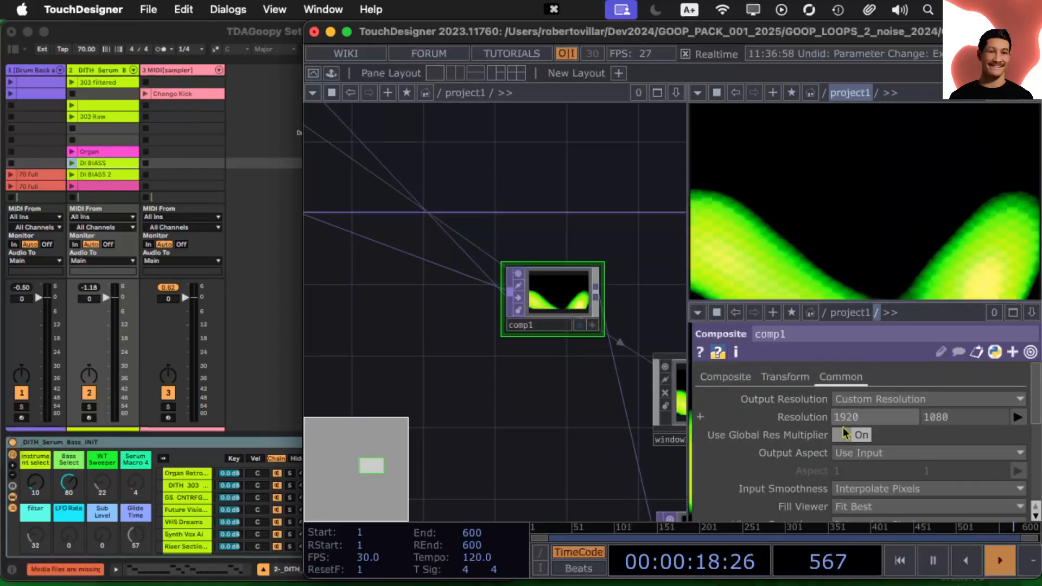
scroll(742, 386, "down", 1)
scroll(742, 386, "up", 1)
left_click(726, 377)
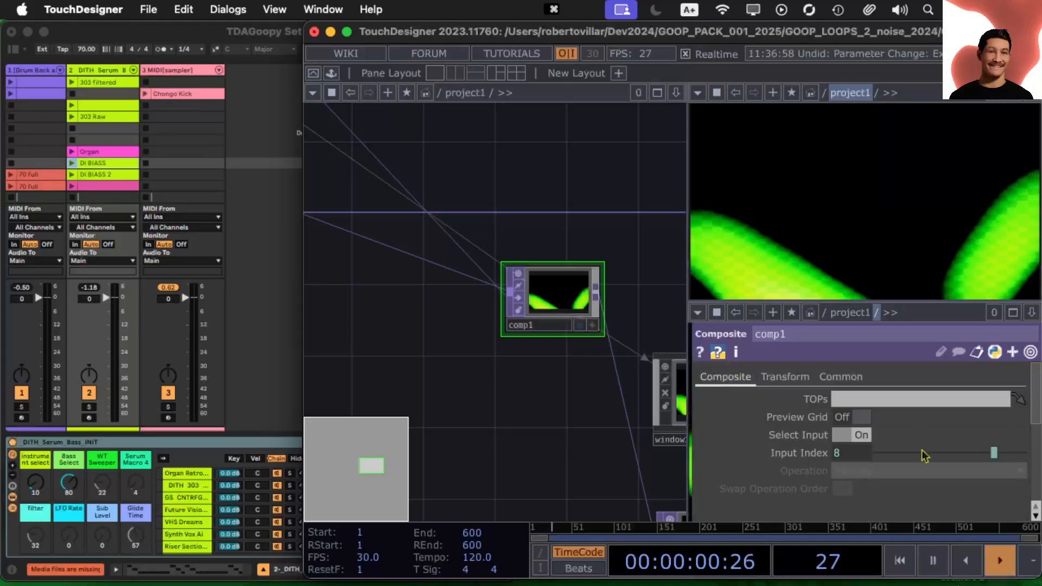
Try an Input Index of 0 on comp1 and undo the change.
left_click(958, 454)
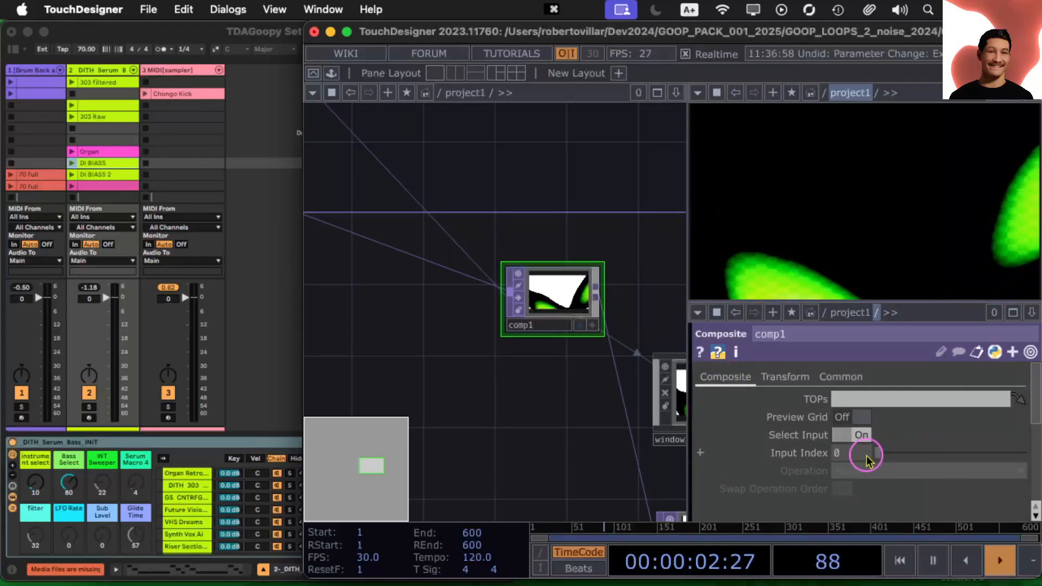
key("super+z")
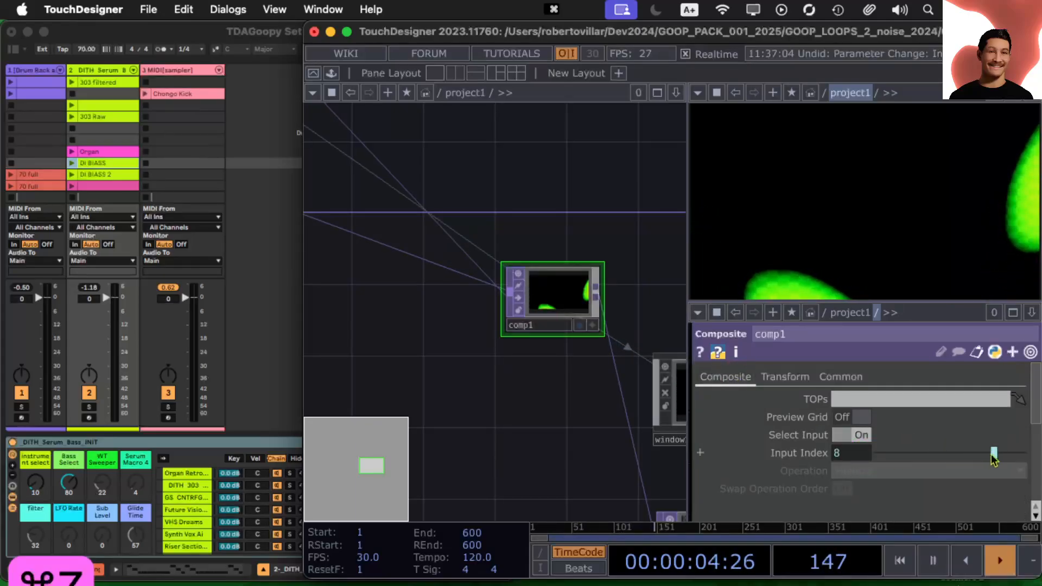
key("super+z")
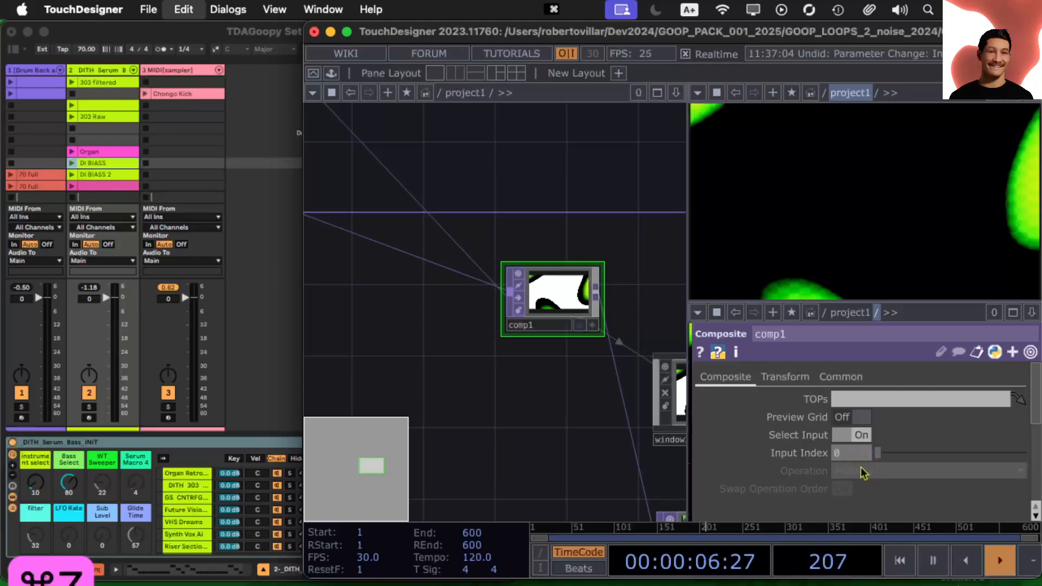
Reveal comp1's Input Index expression and trace its reference back through the network to select1, enlarging select1's channel display.
scroll(843, 457, "down", 2)
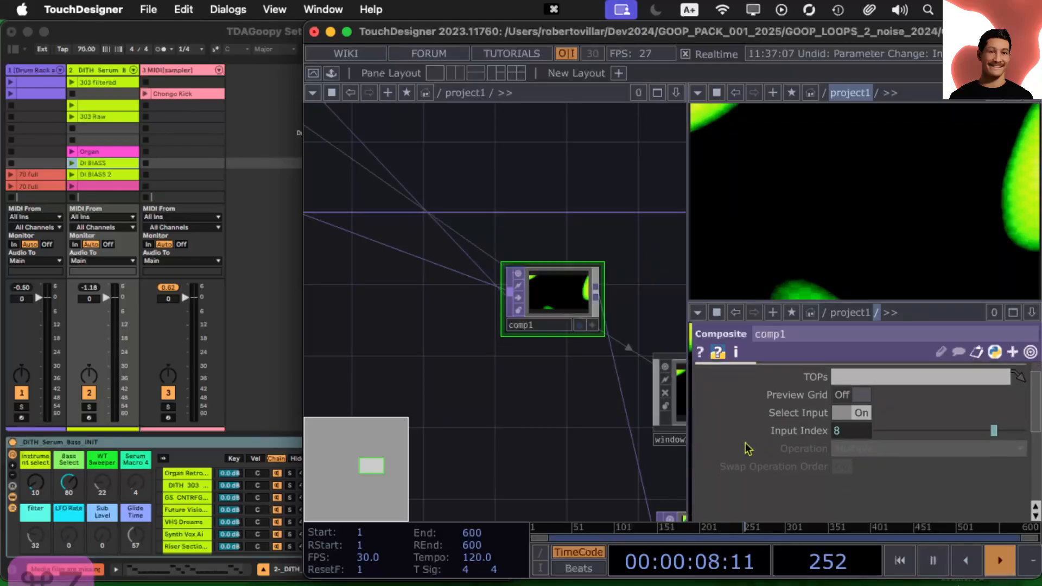
left_click(700, 418)
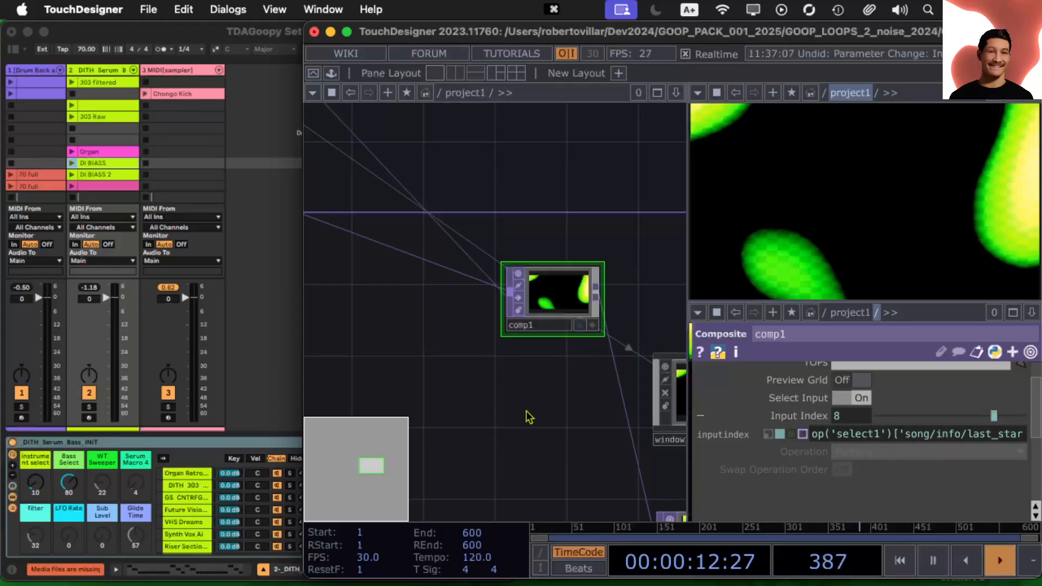
left_click_drag(493, 360, 758, 461)
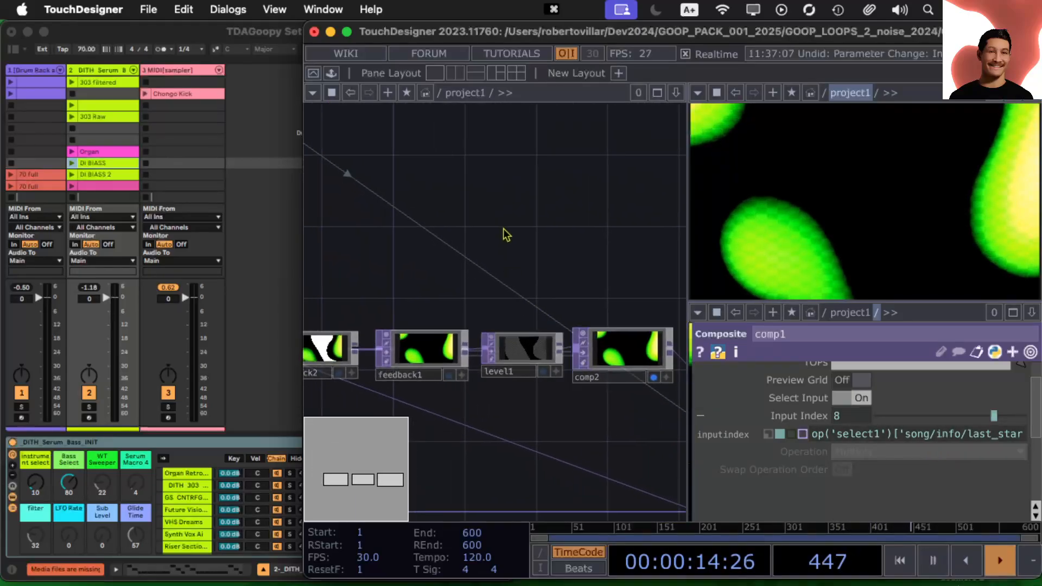
left_click_drag(534, 247, 632, 314)
left_click_drag(568, 256, 735, 382)
left_click_drag(564, 247, 678, 417)
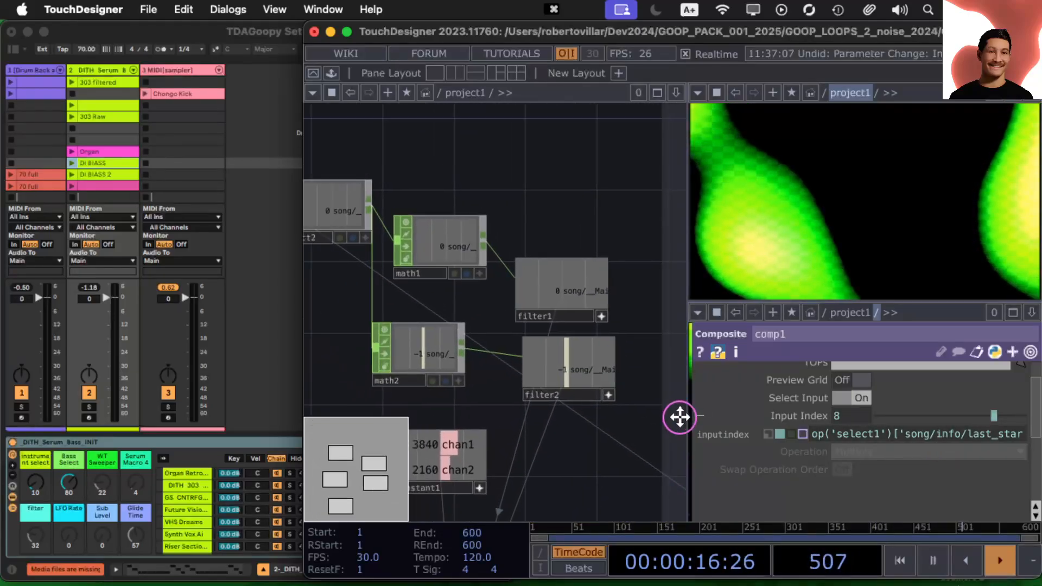
left_click_drag(486, 187, 721, 282)
left_click_drag(606, 175, 633, 233)
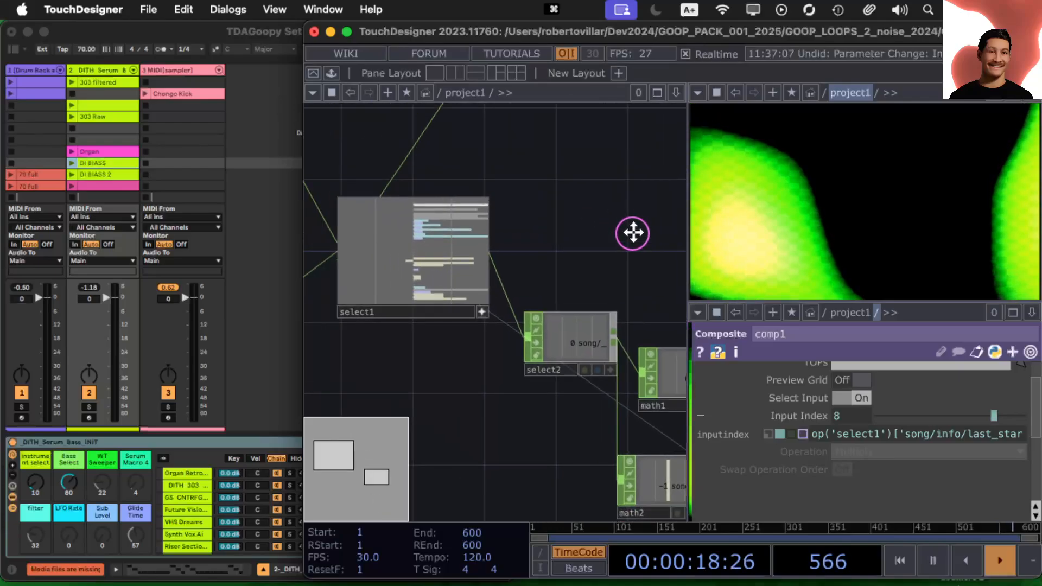
left_click_drag(558, 186, 641, 238)
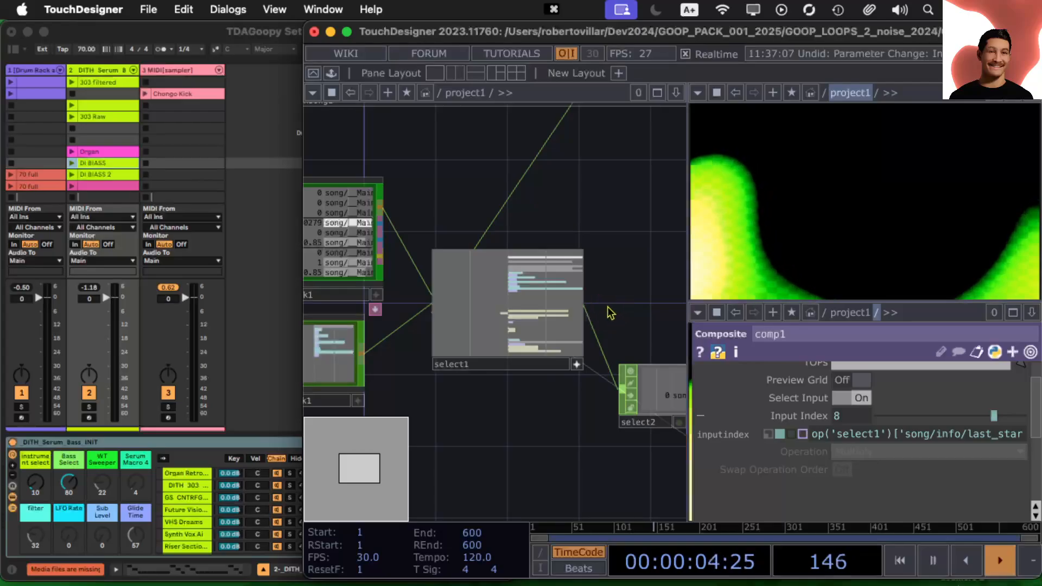
left_click_drag(566, 401, 523, 438)
scroll(559, 347, "up", 10)
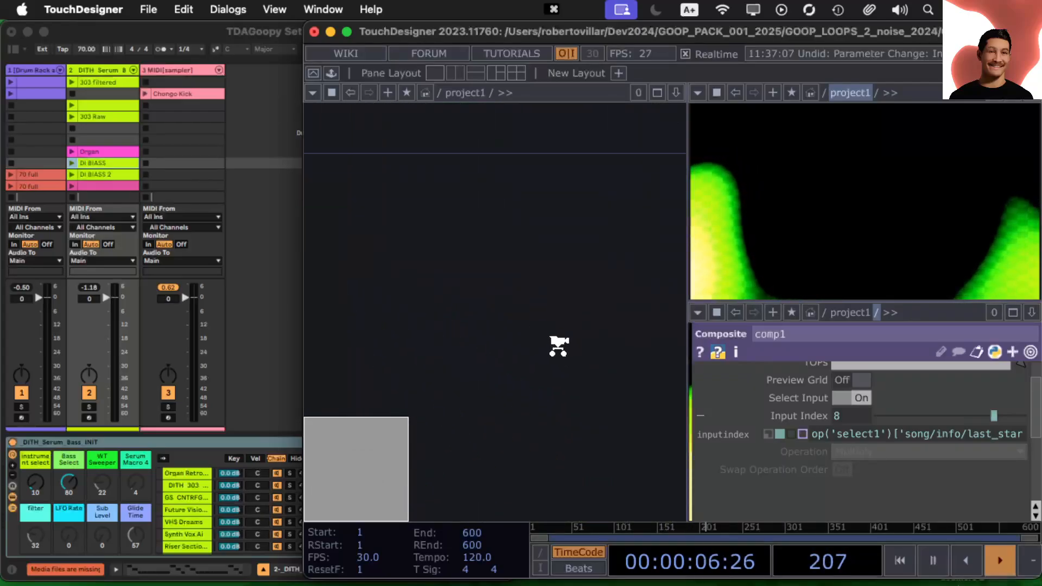
scroll(510, 319, "down", 4)
left_click_drag(505, 298, 542, 461)
left_click_drag(597, 276, 661, 242)
Switch to Ableton Live to play the third clip slot of the second track, return to TouchDesigner, and examine select1's channel names.
left_click(230, 92)
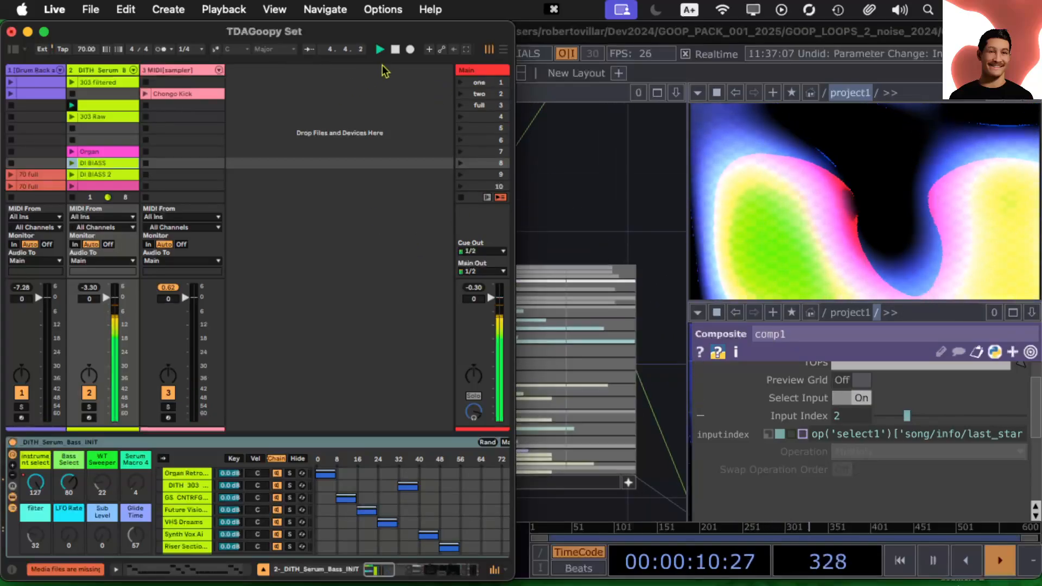
left_click(635, 221)
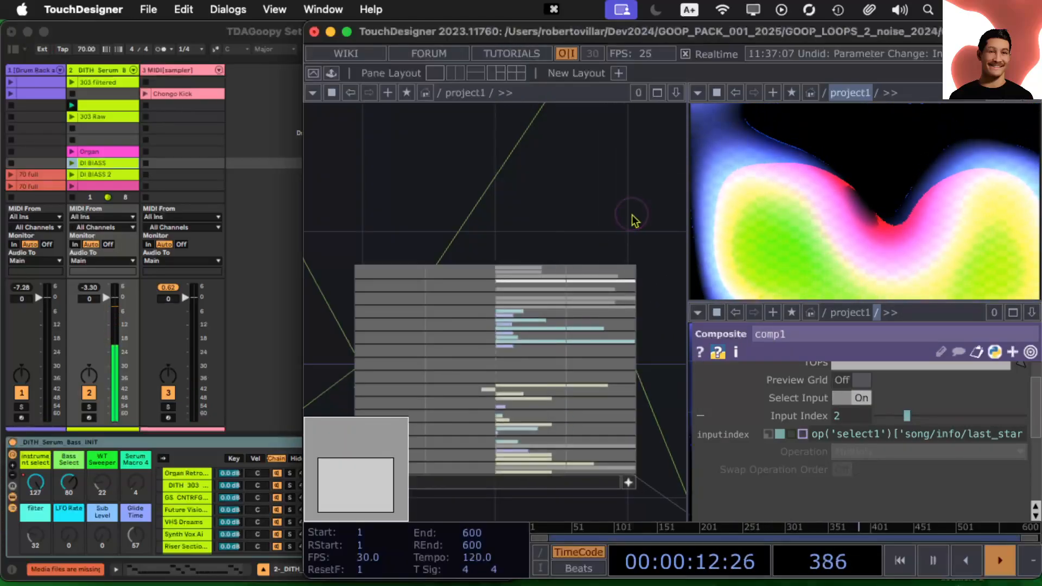
scroll(646, 305, "up", 5)
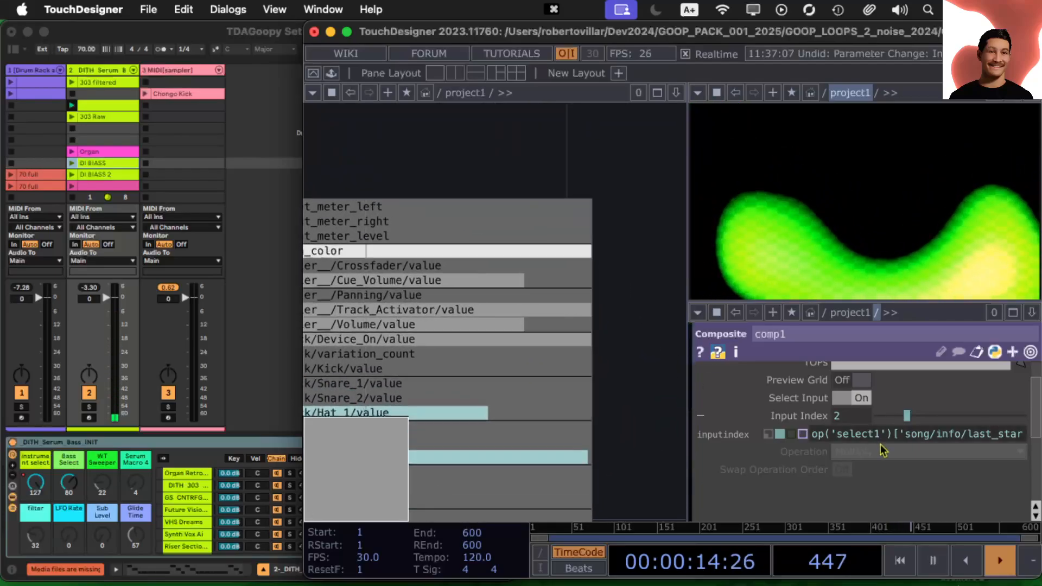
left_click_drag(641, 296, 737, 163)
scroll(590, 114, "down", 1)
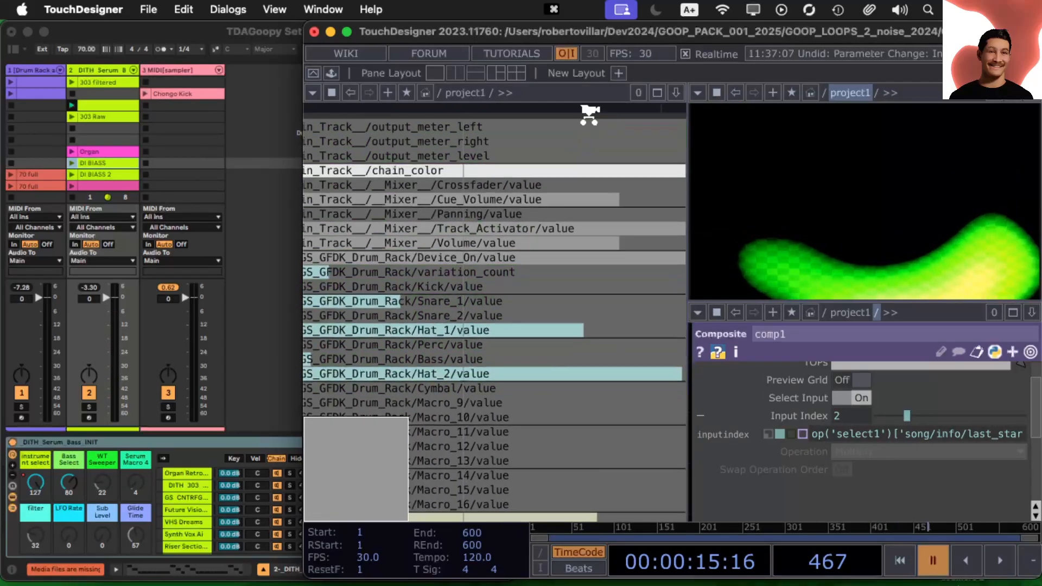
scroll(590, 113, "down", 5)
left_click_drag(534, 468, 668, 396)
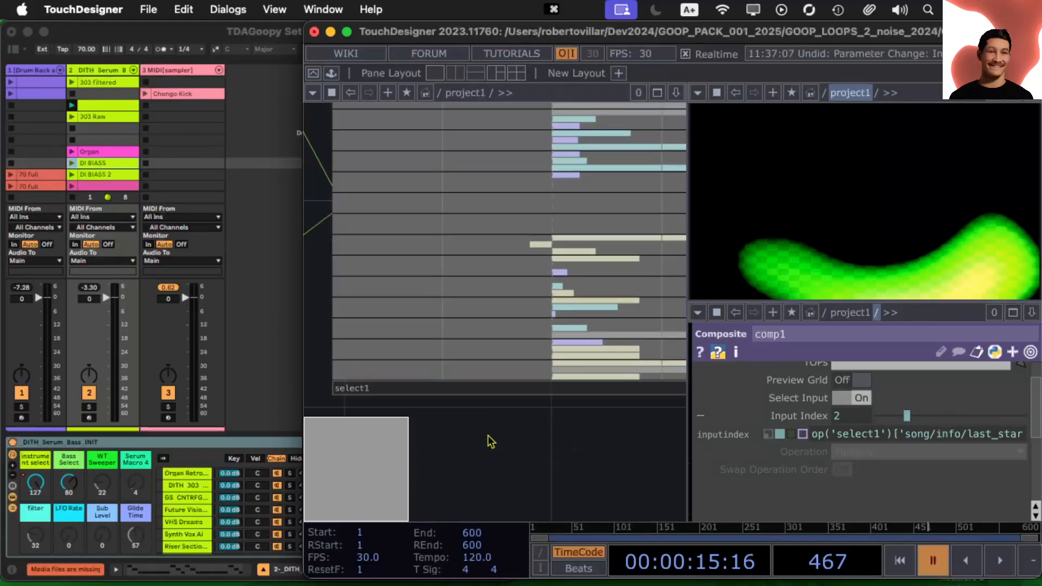
Trace the references from select2 through the math and filter operators down the network to comp1.
scroll(485, 431, "down", 6)
left_click_drag(474, 442, 511, 414)
left_click_drag(630, 495, 435, 384)
left_click_drag(537, 414, 350, 240)
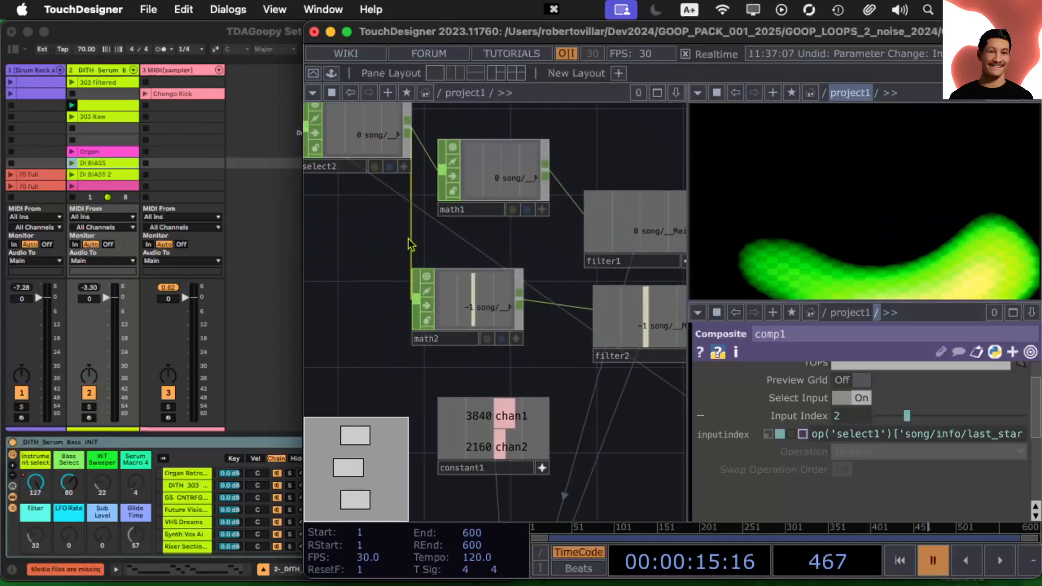
left_click_drag(605, 364, 472, 298)
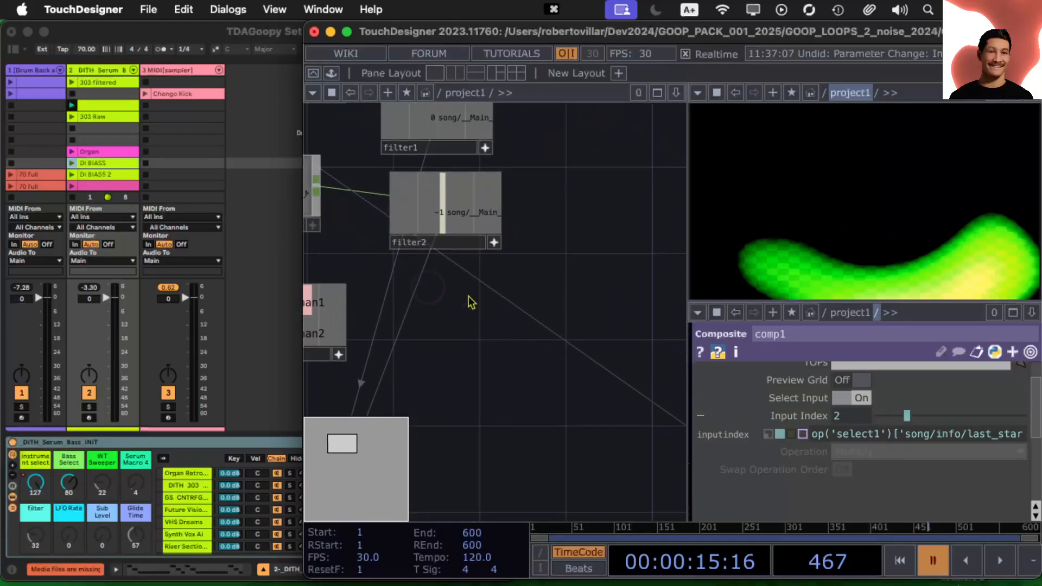
left_click_drag(593, 358, 487, 363)
scroll(488, 352, "down", 6)
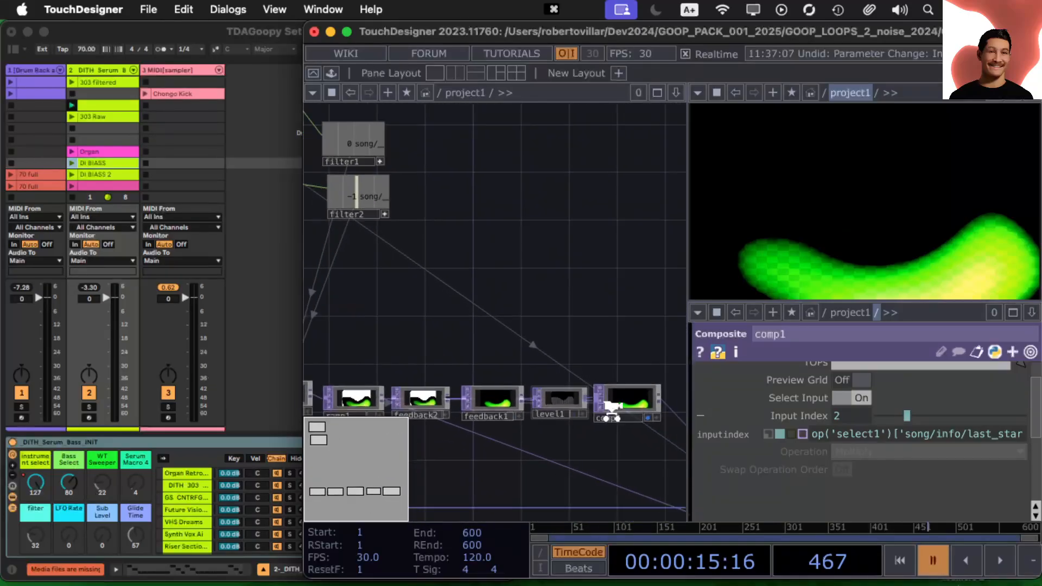
left_click_drag(642, 449, 418, 312)
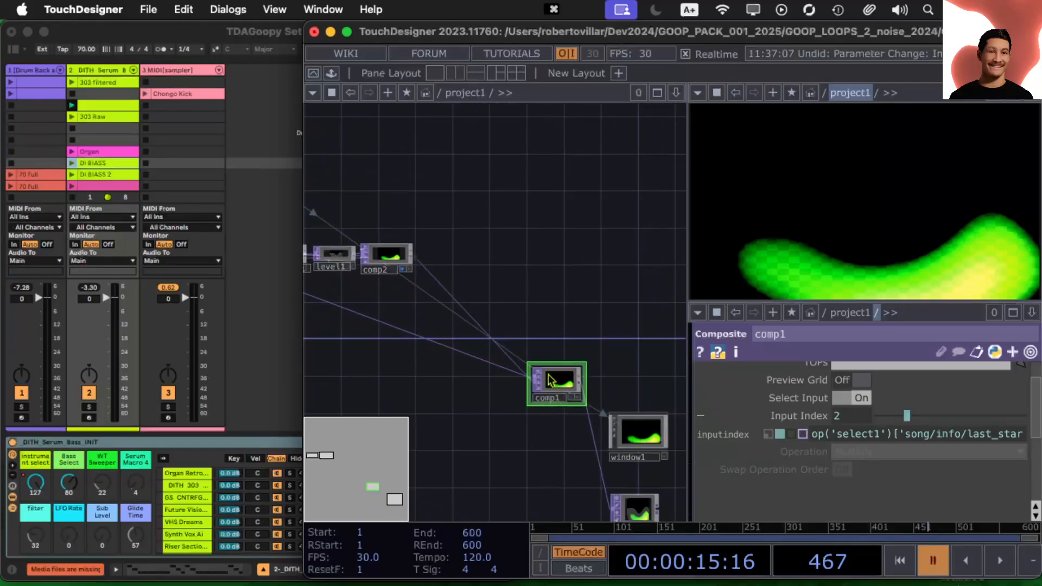
Examine comp1 and its connections to window1 and moviefileout1.
scroll(549, 379, "up", 5)
scroll(557, 384, "down", 2)
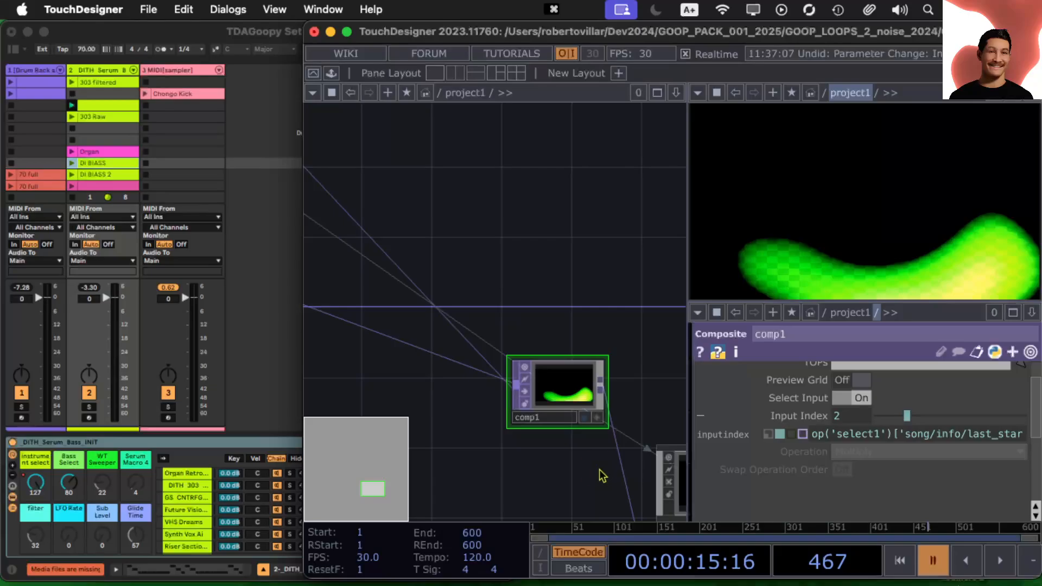
left_click_drag(602, 476, 437, 323)
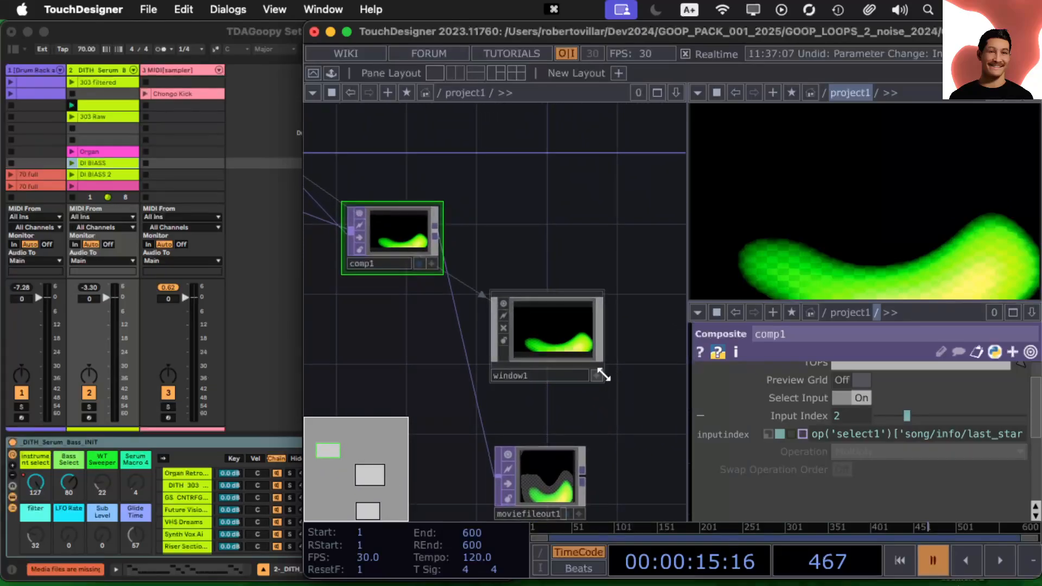
left_click(255, 192)
left_click(536, 264)
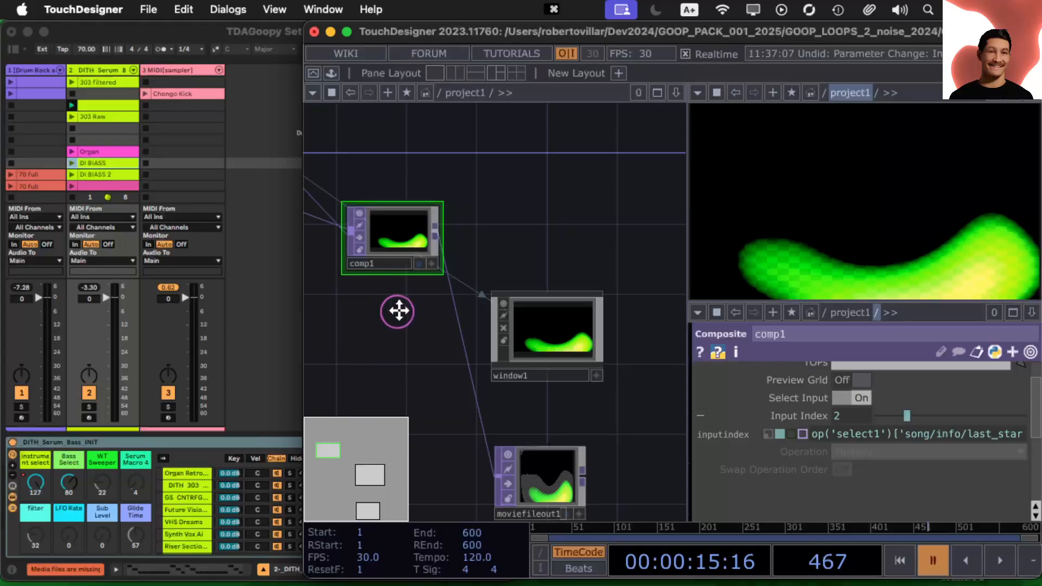
left_click_drag(397, 311, 456, 307)
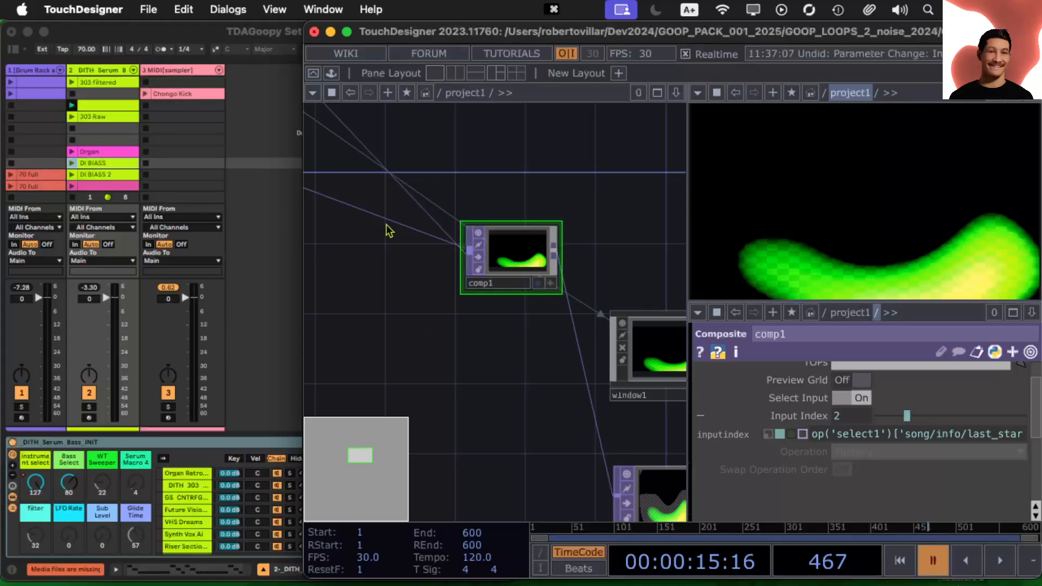
Go back to the Ableton components at the network's start, select tdAbletonPackage and enter it.
scroll(383, 317, "down", 5)
left_click_drag(476, 336, 524, 362)
left_click_drag(411, 302, 543, 369)
left_click_drag(314, 298, 599, 373)
left_click_drag(467, 376, 587, 445)
left_click_drag(439, 250, 584, 374)
left_click_drag(525, 326, 623, 414)
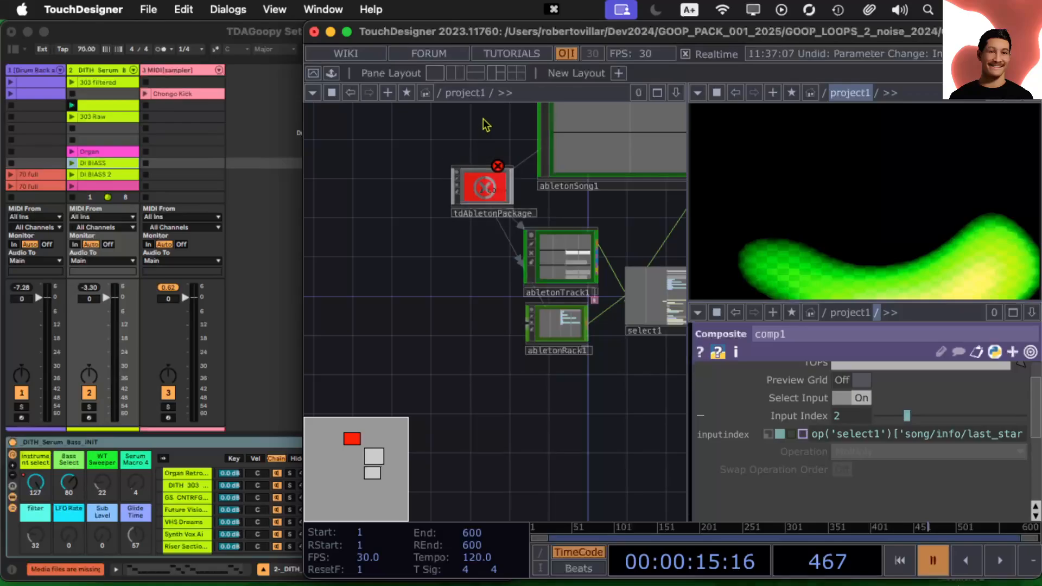
middle_click(499, 173)
left_click(490, 181)
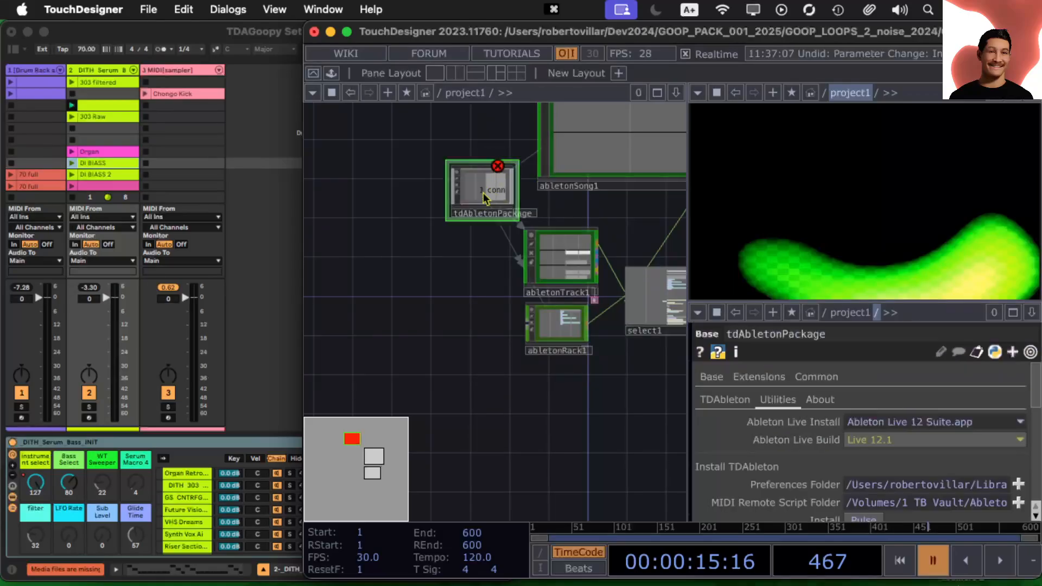
key("i")
Examine the TDAbleton component set inside the package, from abletonSong1 to abletonMapper1 and abletonValueListener1.
left_click_drag(486, 262, 572, 286)
scroll(574, 292, "down", 3)
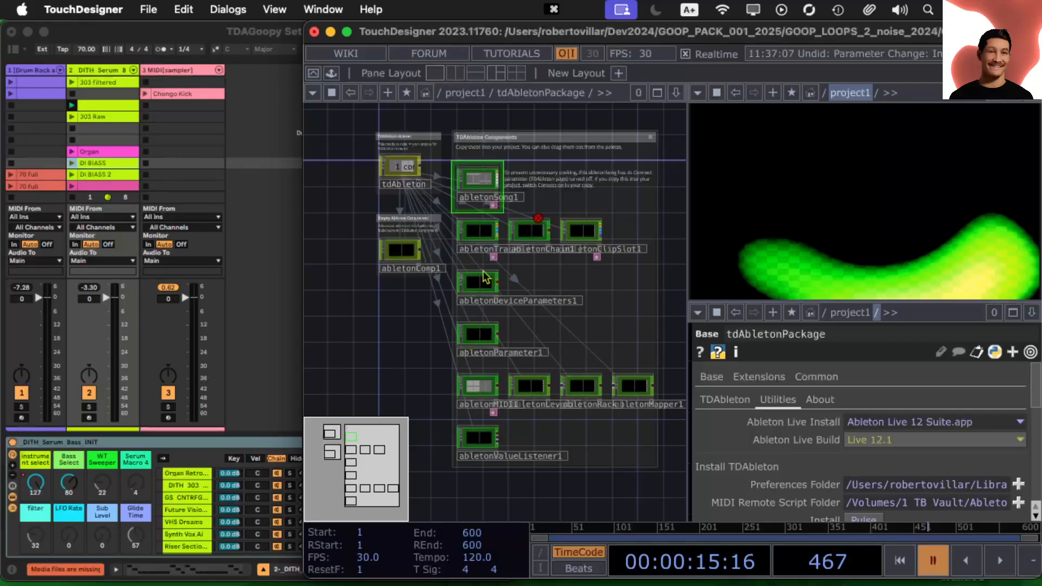
scroll(500, 312, "up", 3)
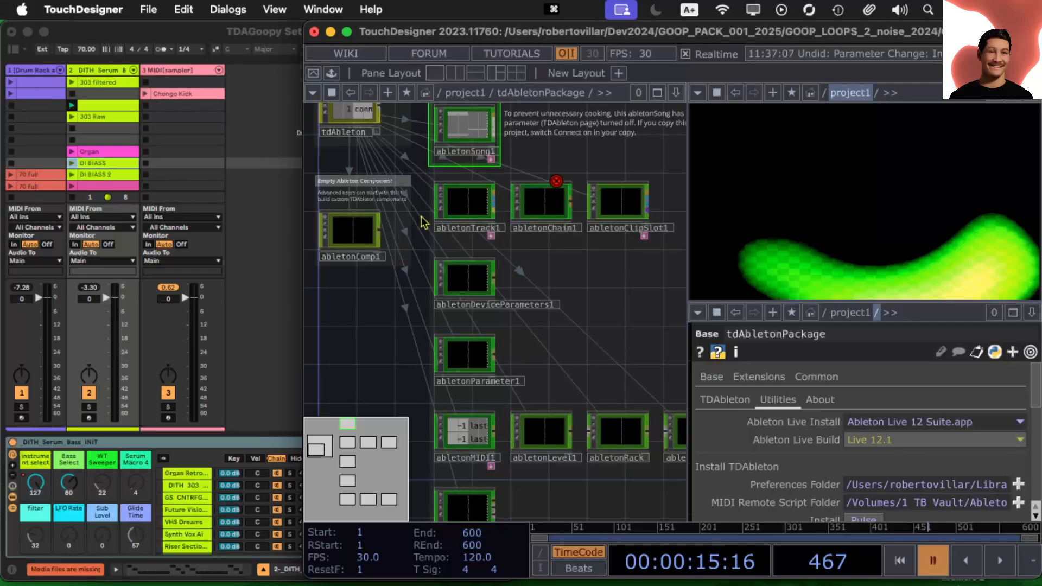
left_click_drag(567, 156, 642, 190)
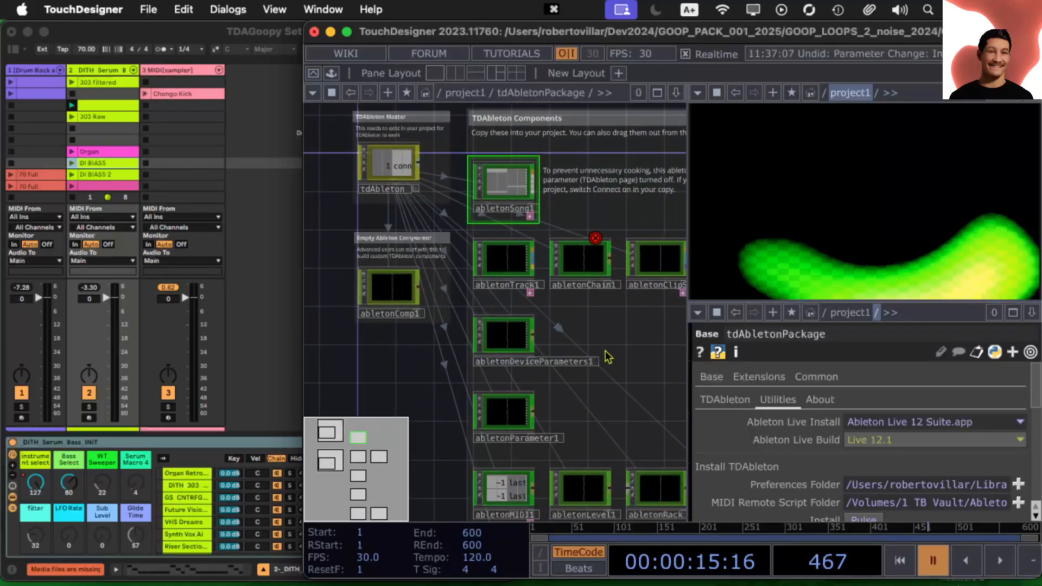
left_click_drag(608, 356, 574, 163)
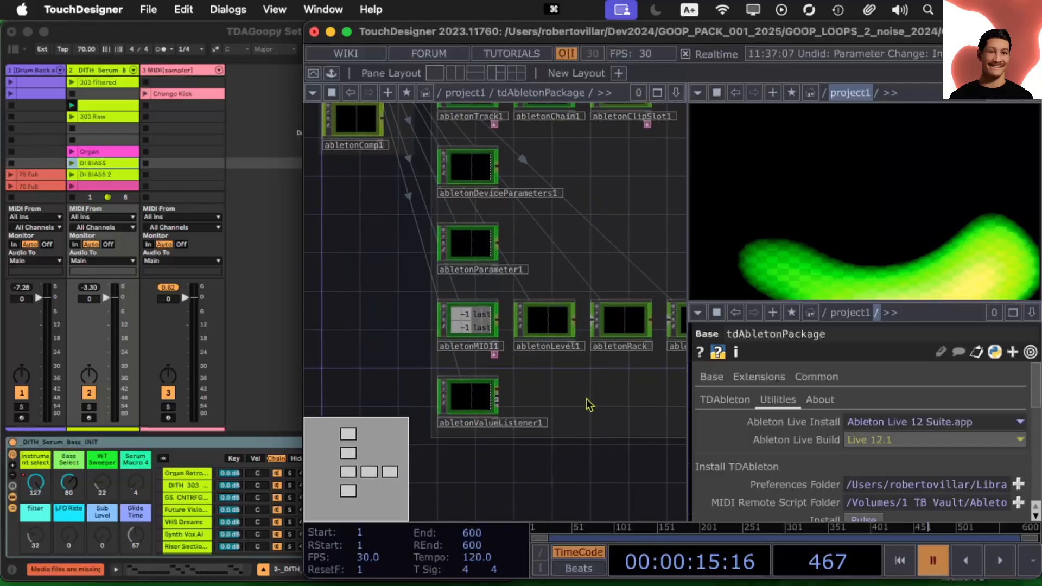
left_click_drag(549, 390, 439, 366)
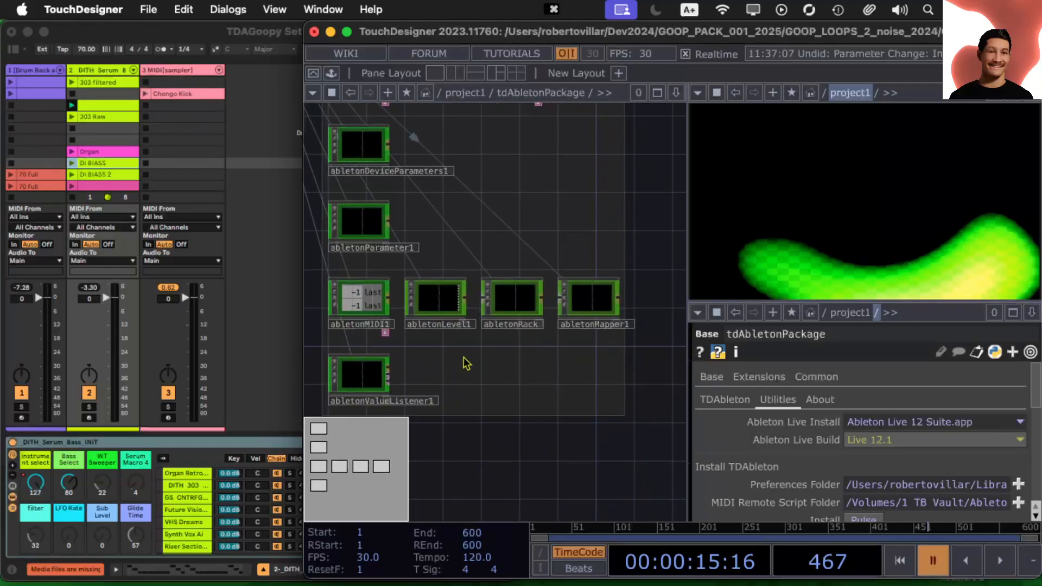
Look at the copy command for the abletonRack component without choosing it, and return to the project1 network.
right_click(522, 304)
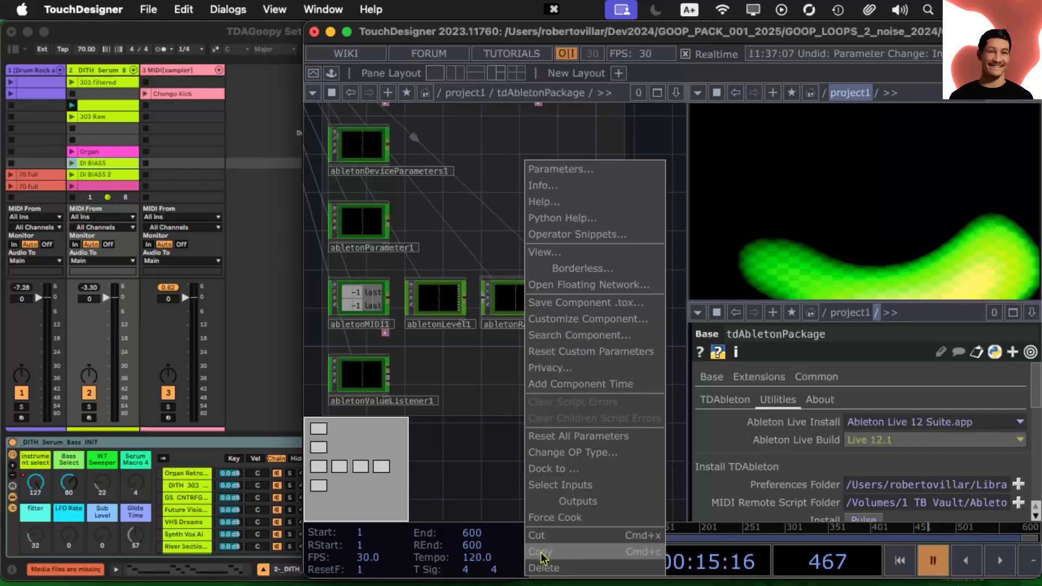
left_click(472, 360)
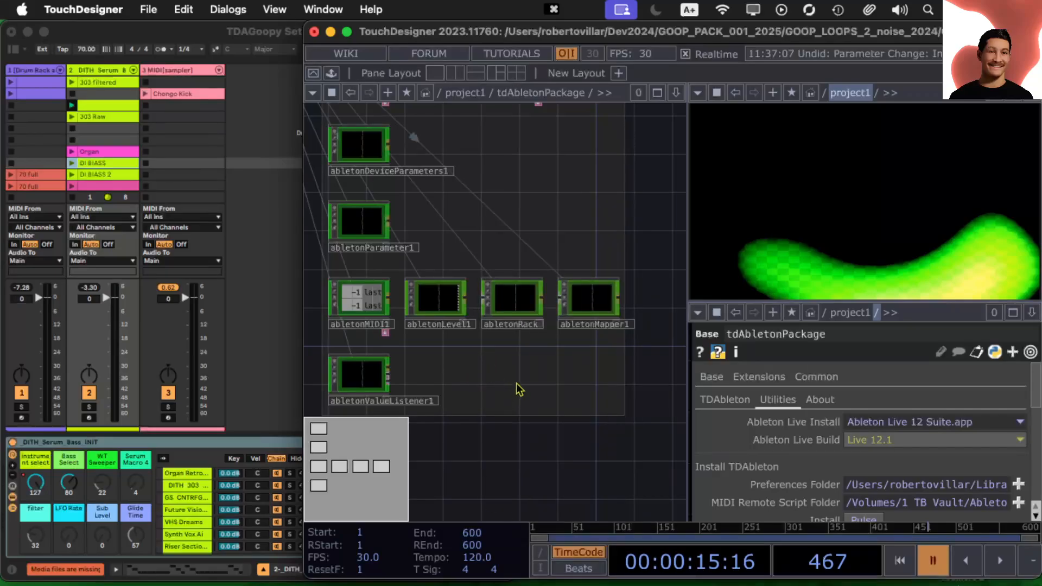
right_click(522, 304)
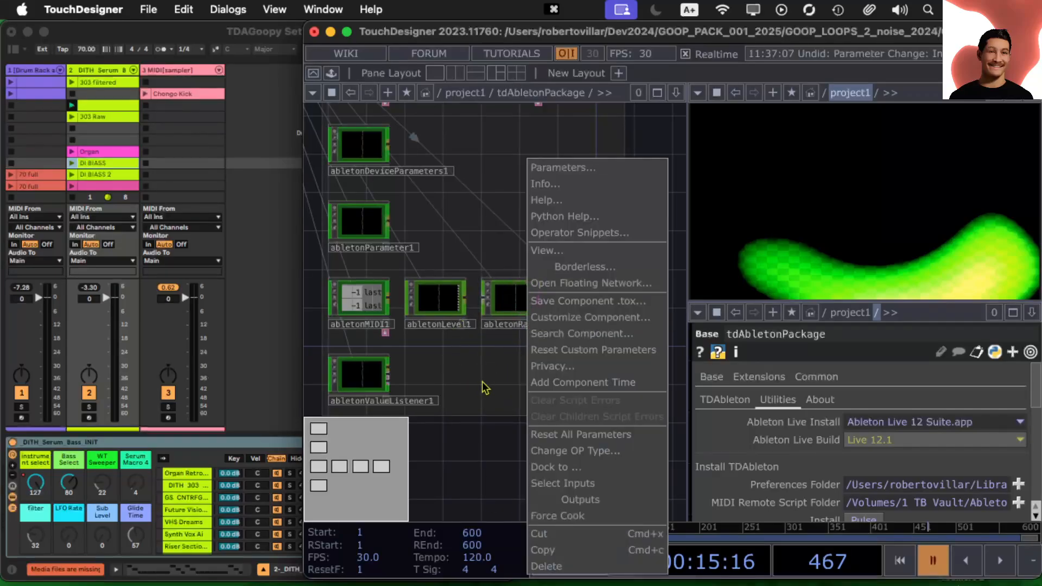
left_click(491, 381)
scroll(491, 378, "down", 10)
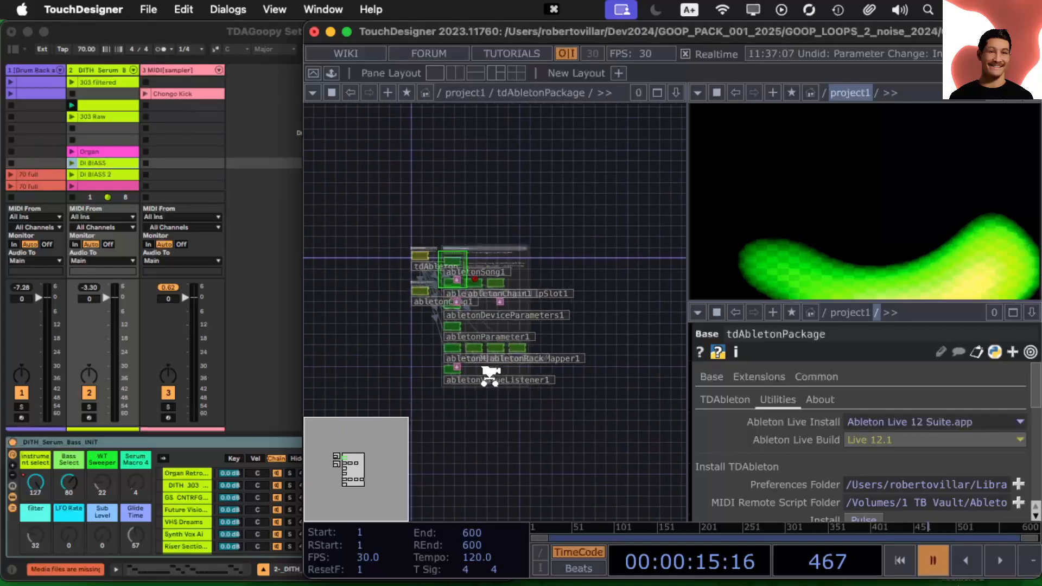
left_click_drag(536, 470, 429, 286)
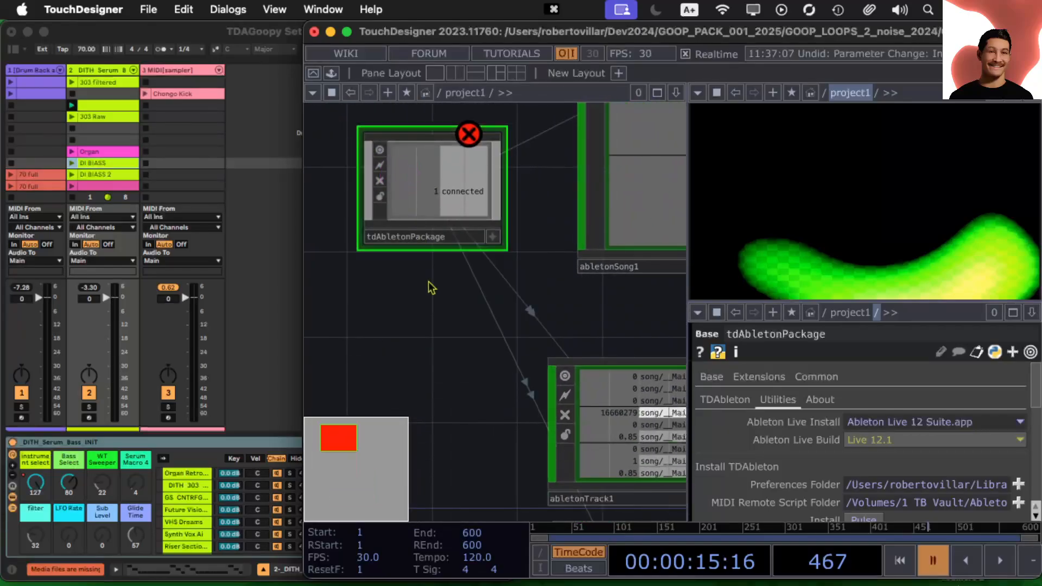
View the network's paste command without using it, and examine the abletonRack1 and abletonTrack1 channels.
left_click_drag(470, 402, 348, 271)
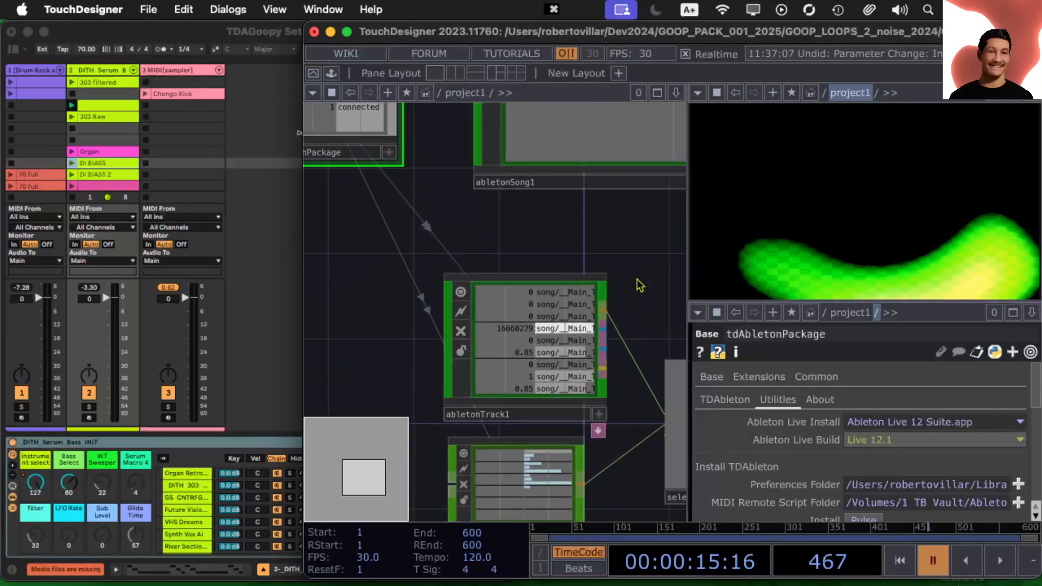
left_click_drag(638, 281, 586, 148)
right_click(477, 453)
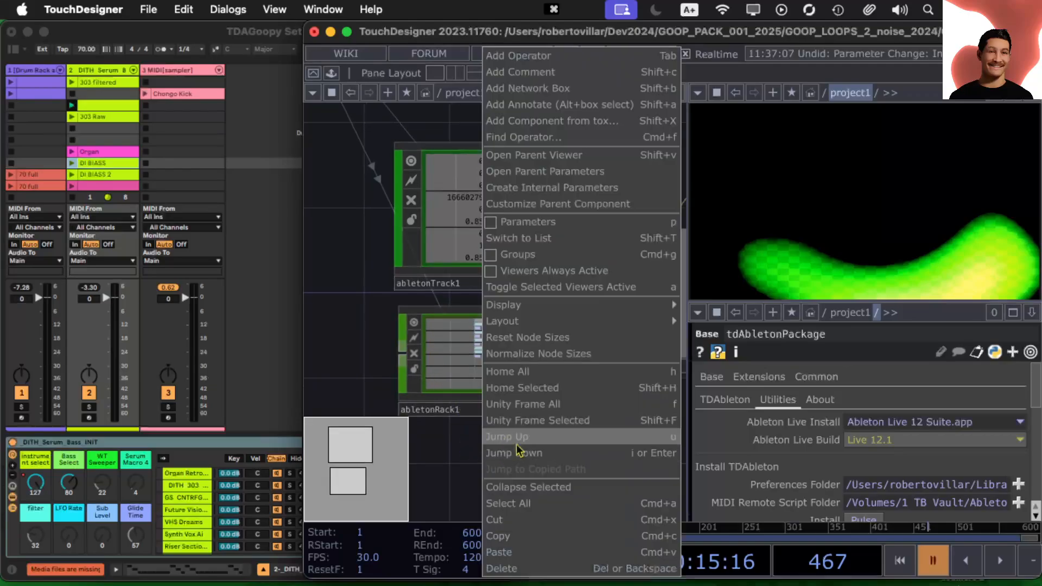
left_click(463, 484)
scroll(470, 377, "up", 6)
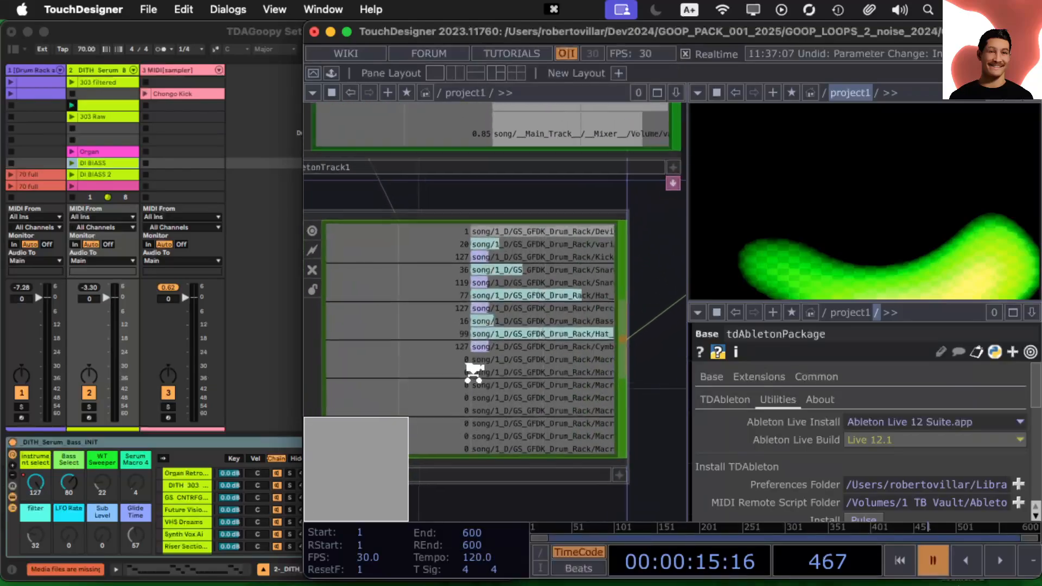
left_click_drag(655, 394, 667, 297)
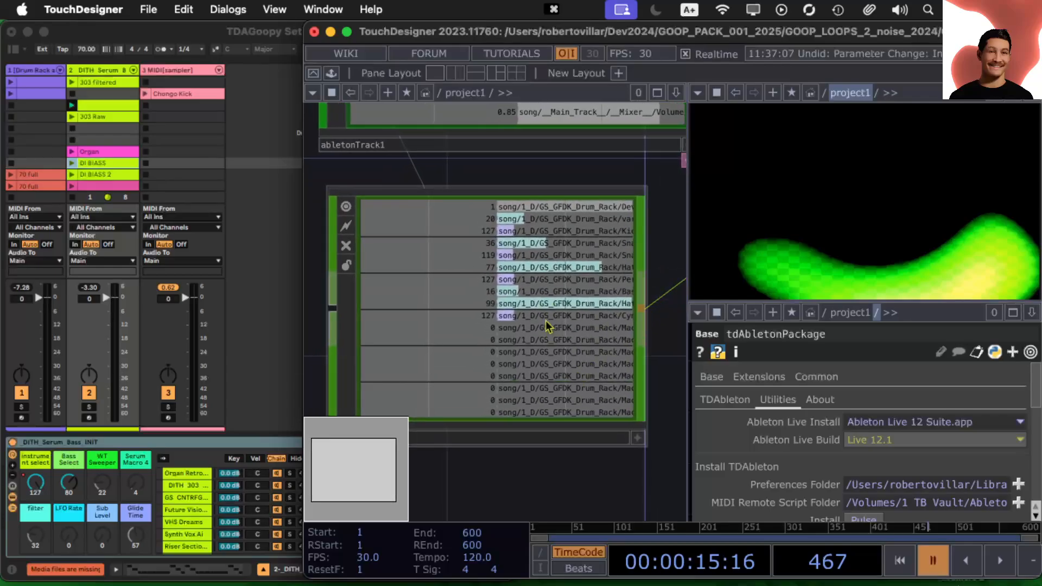
scroll(542, 320, "down", 5)
left_click_drag(381, 240, 366, 348)
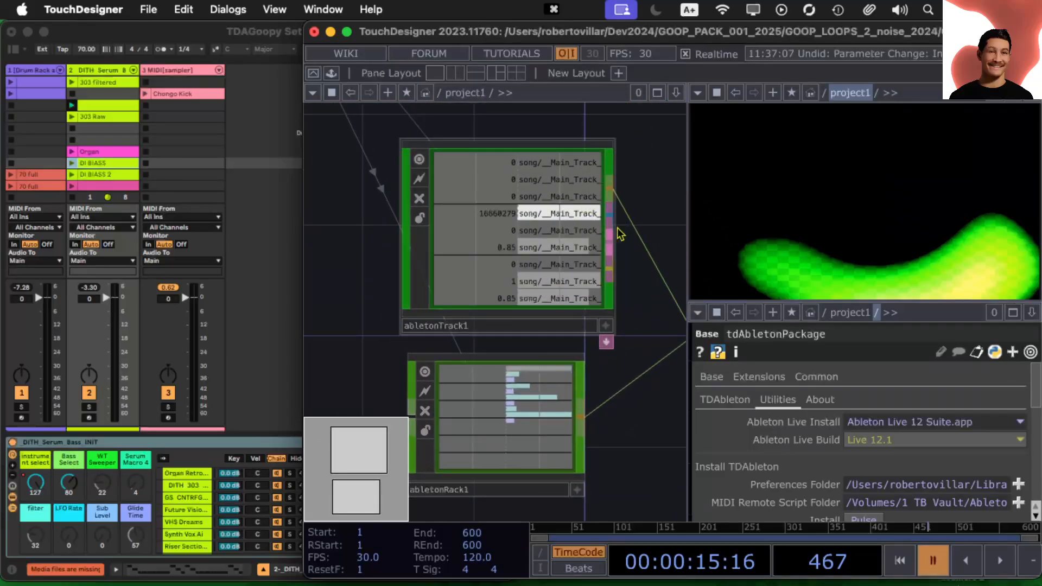
Run the timeline briefly, pause it, and follow the Ableton channels into select1.
key("space")
key("space")
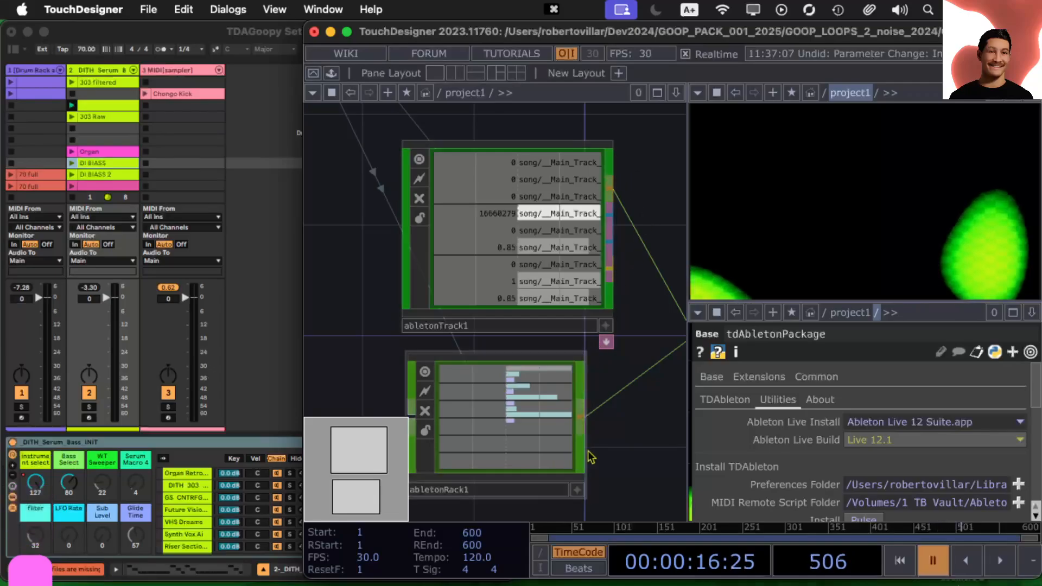
left_click_drag(599, 407, 356, 293)
left_click_drag(561, 402, 414, 421)
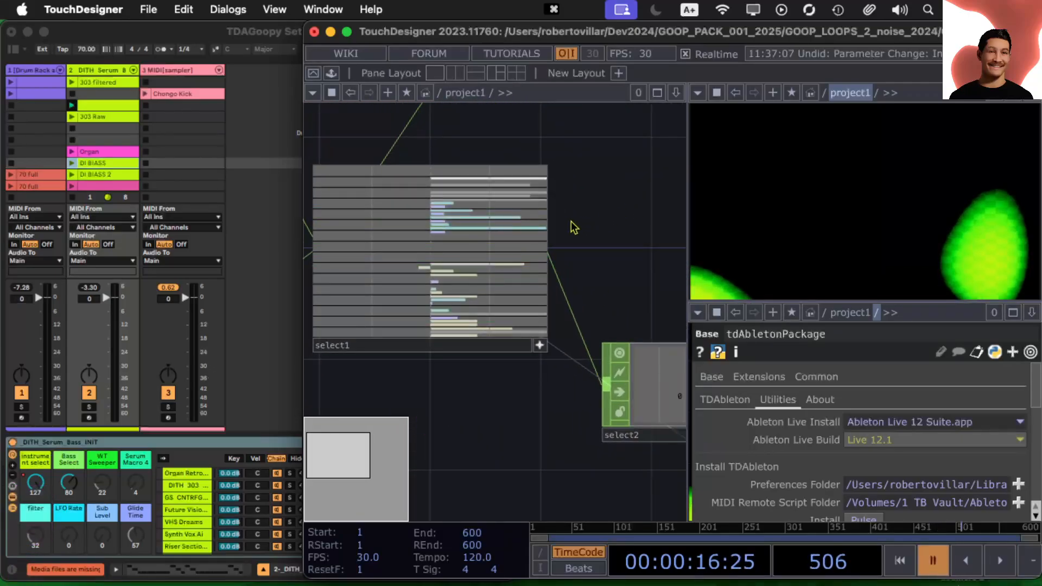
Select the abletonRack1 component and review its Ableton Rack parameters, including the track, device and macro variation settings.
left_click_drag(456, 424, 627, 358)
left_click_drag(420, 378, 627, 396)
scroll(528, 295, "up", 5)
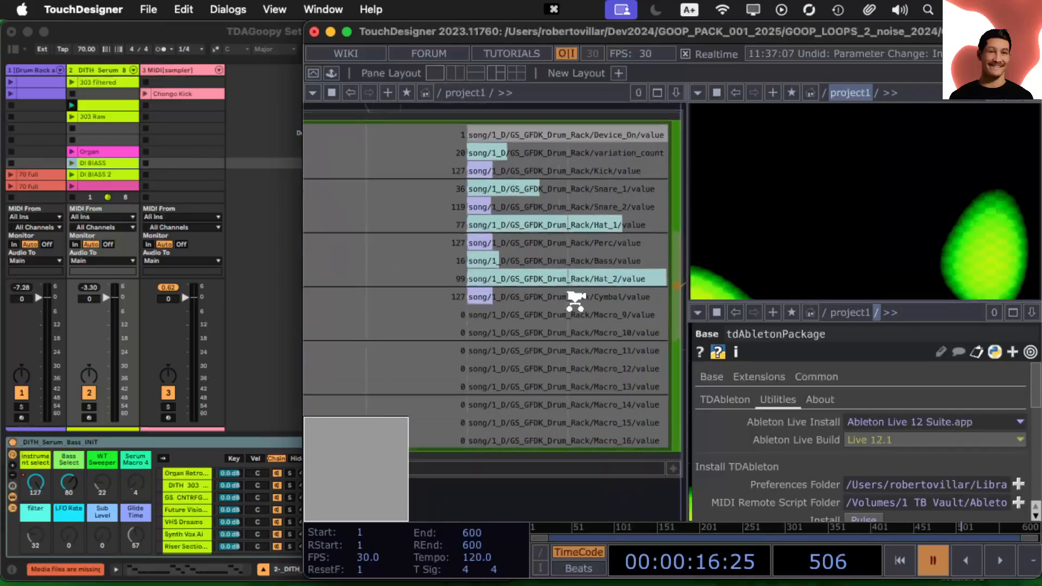
left_click(519, 422)
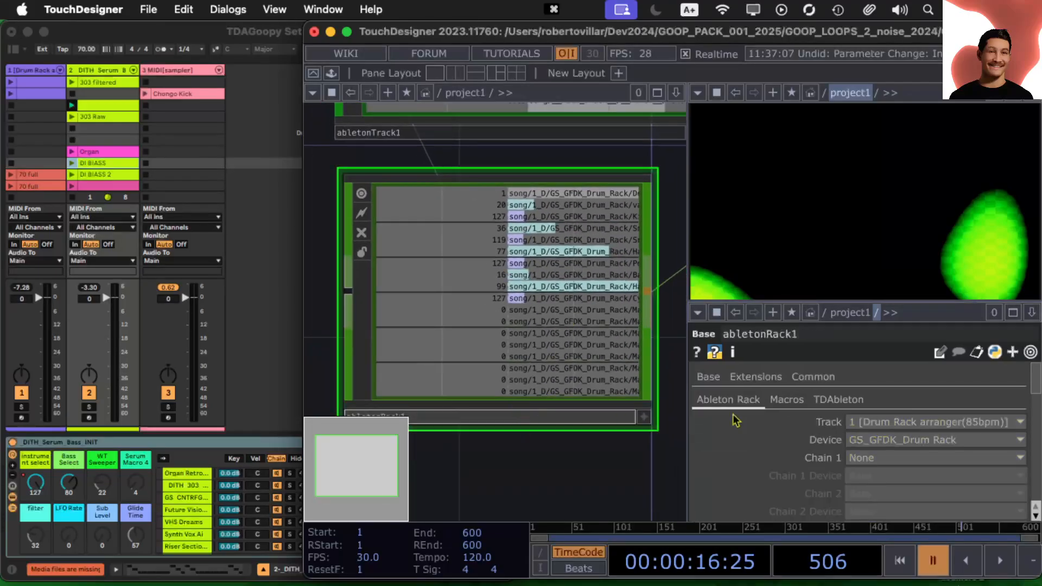
scroll(889, 412, "down", 5)
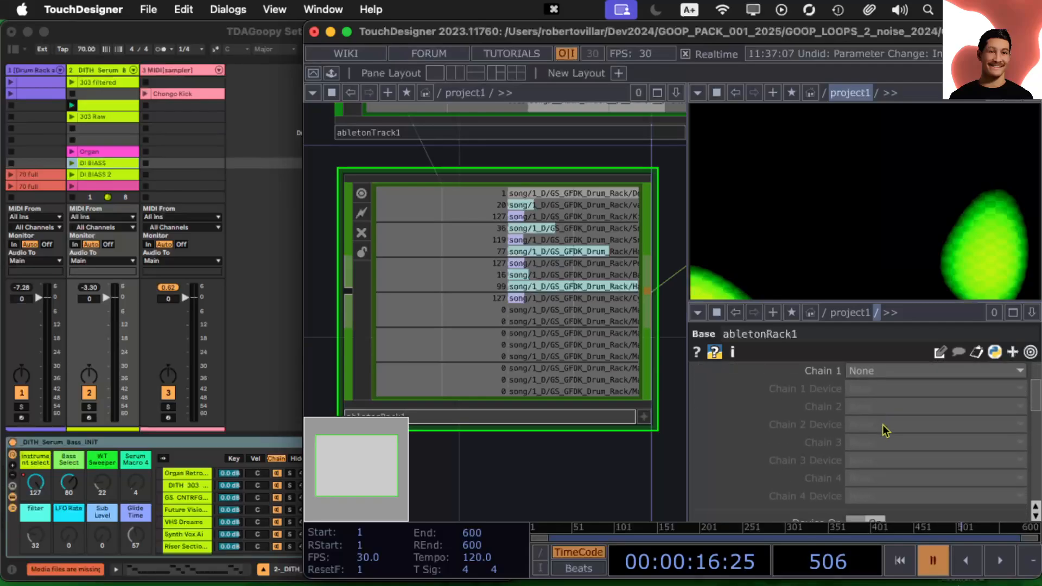
scroll(884, 421, "down", 8)
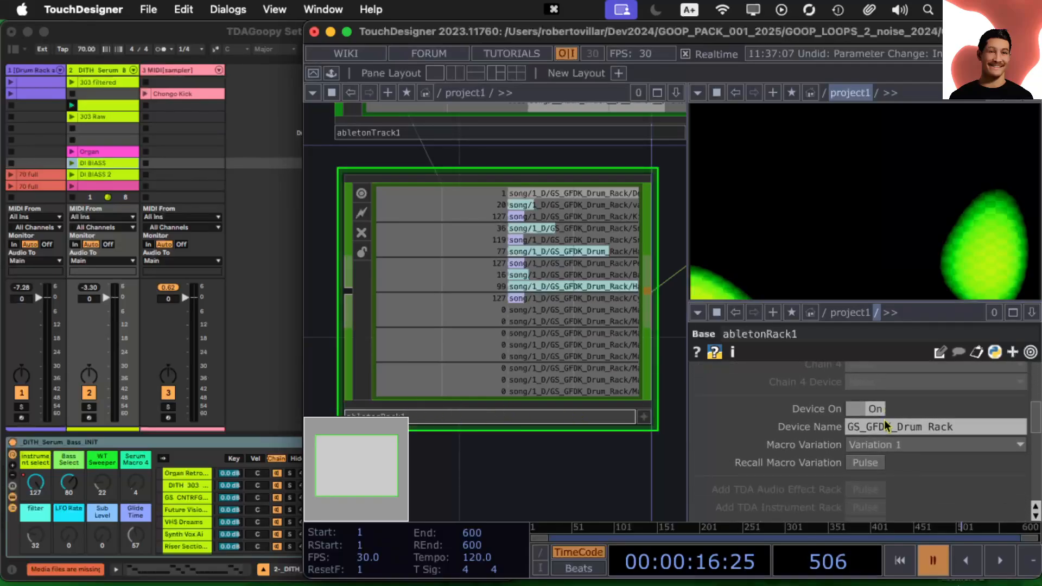
scroll(886, 426, "up", 10)
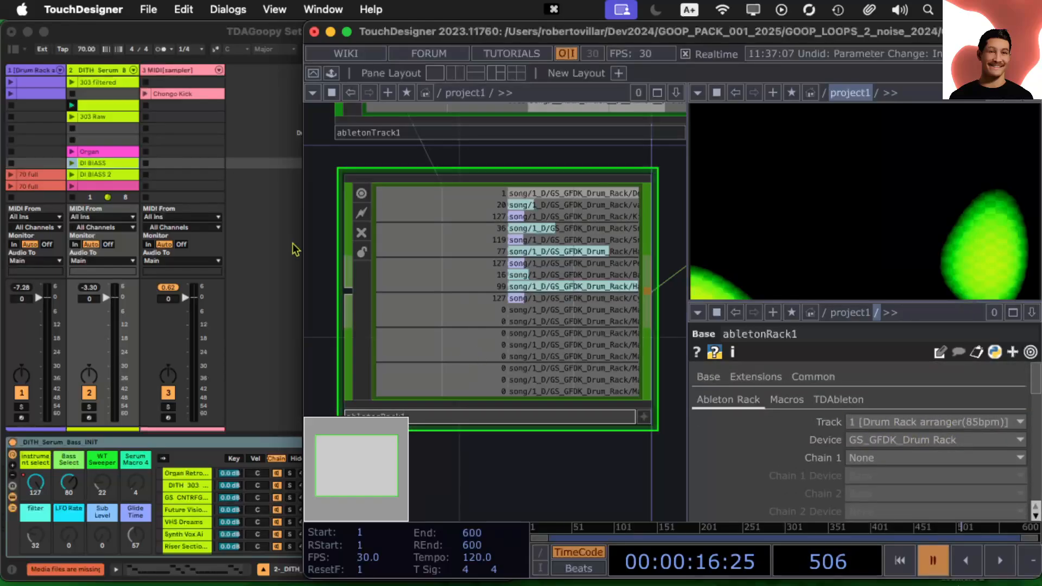
Switch to Ableton Live, select the first Drum Rack track and widen its column to show its full name.
left_click(66, 73)
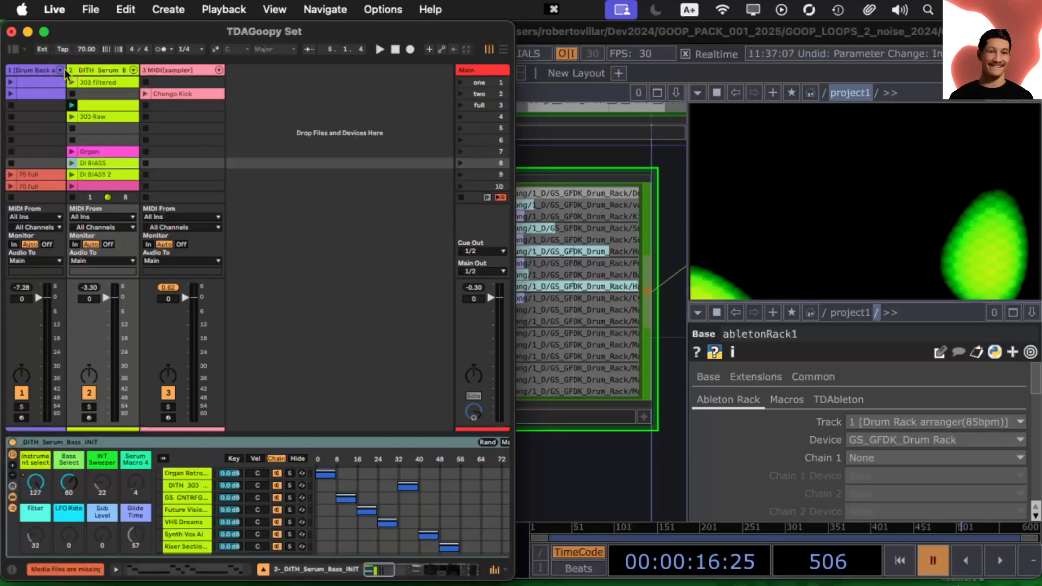
left_click_drag(63, 67, 126, 67)
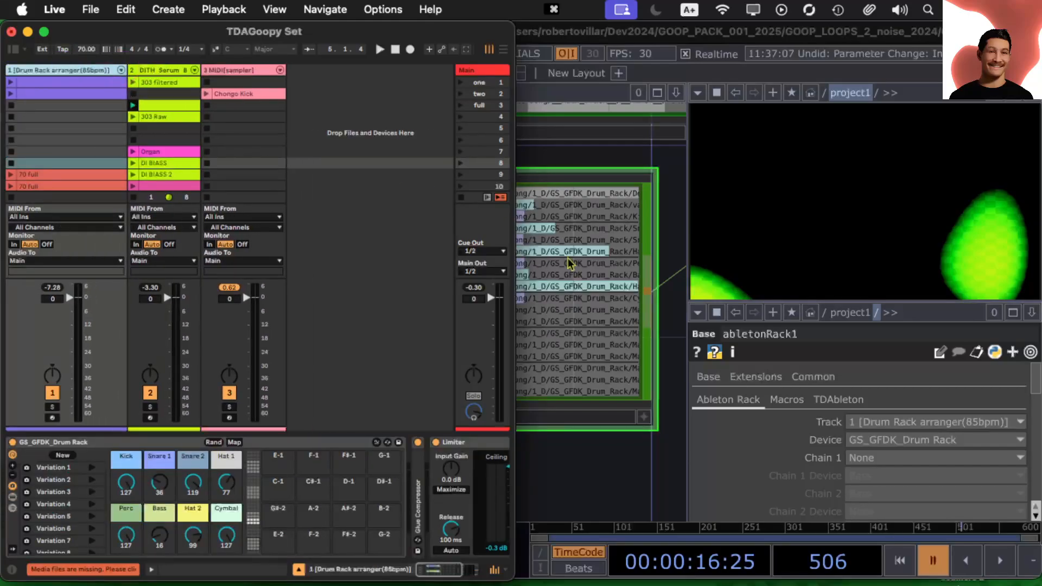
Compare the Track and Device options of abletonRack1 in TouchDesigner with the Drum Rack track and GS_GFDK_Drum Rack device in Ableton Live.
left_click(933, 421)
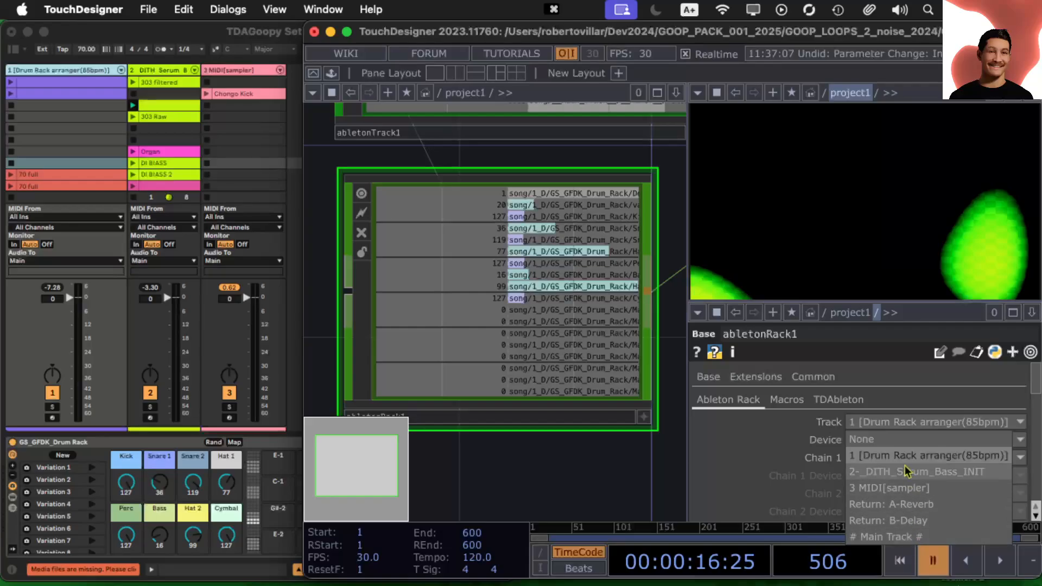
left_click(894, 381)
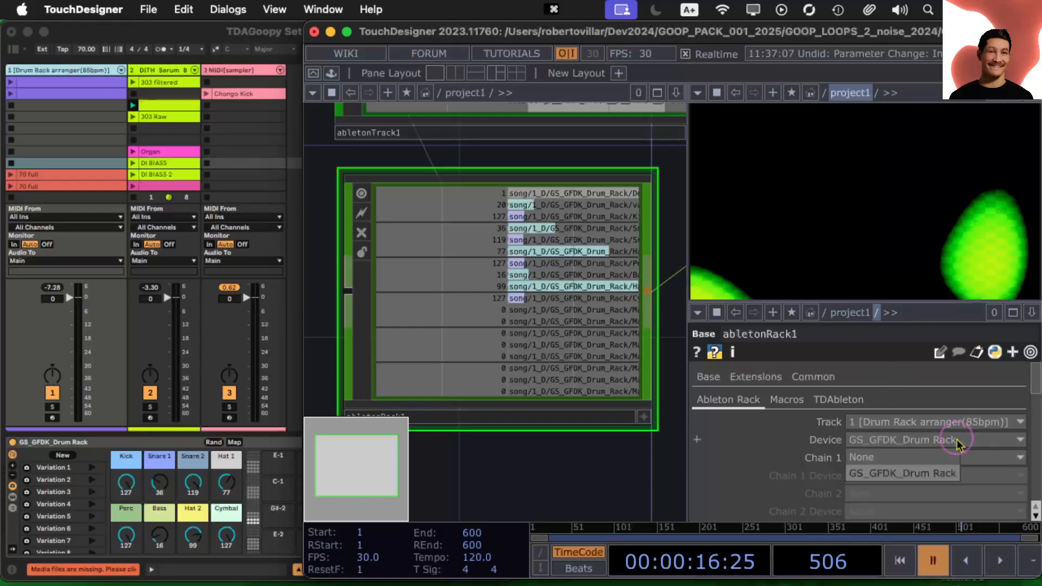
left_click(948, 458)
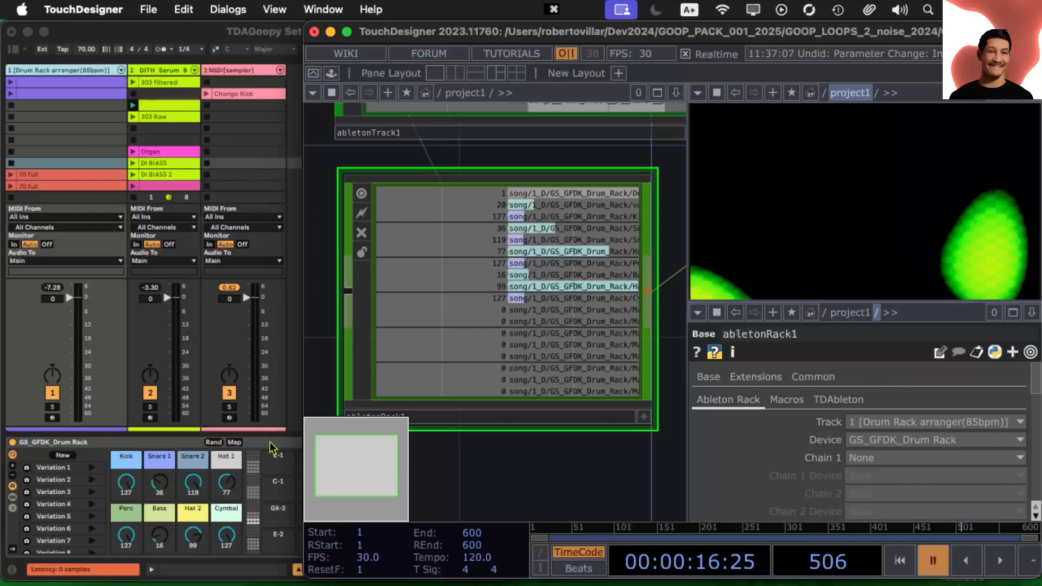
left_click(74, 68)
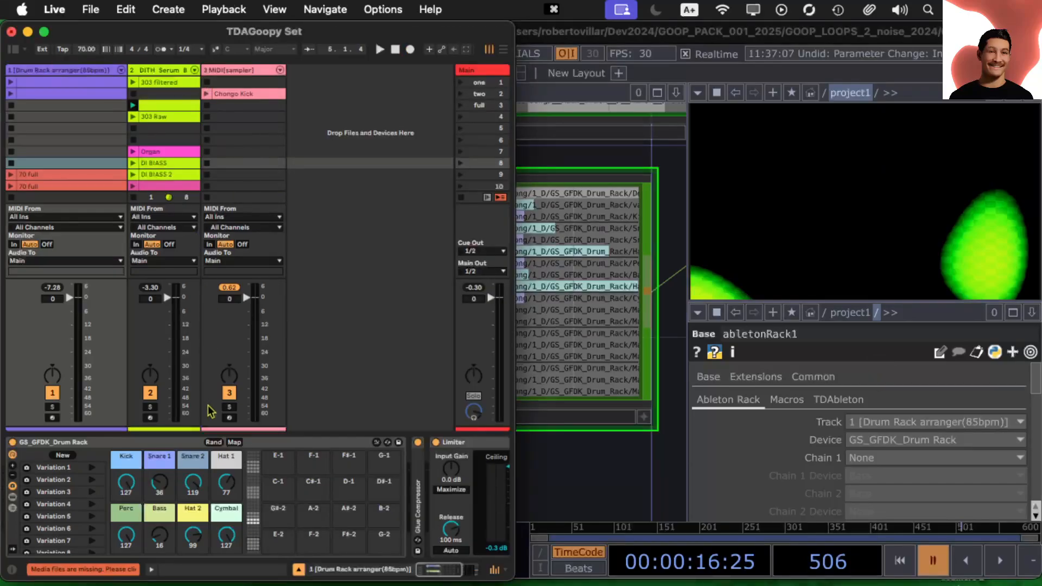
left_click(143, 450)
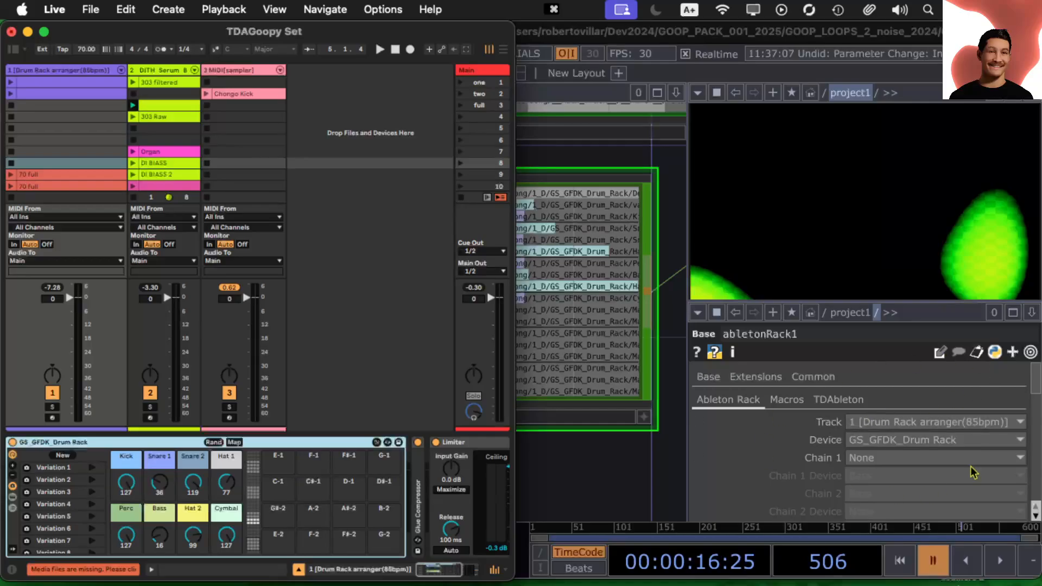
View abletonRack1's macro parameters, try adjusting the Kick macro on the Drum Rack in Ableton Live, and undo that change.
left_click(786, 399)
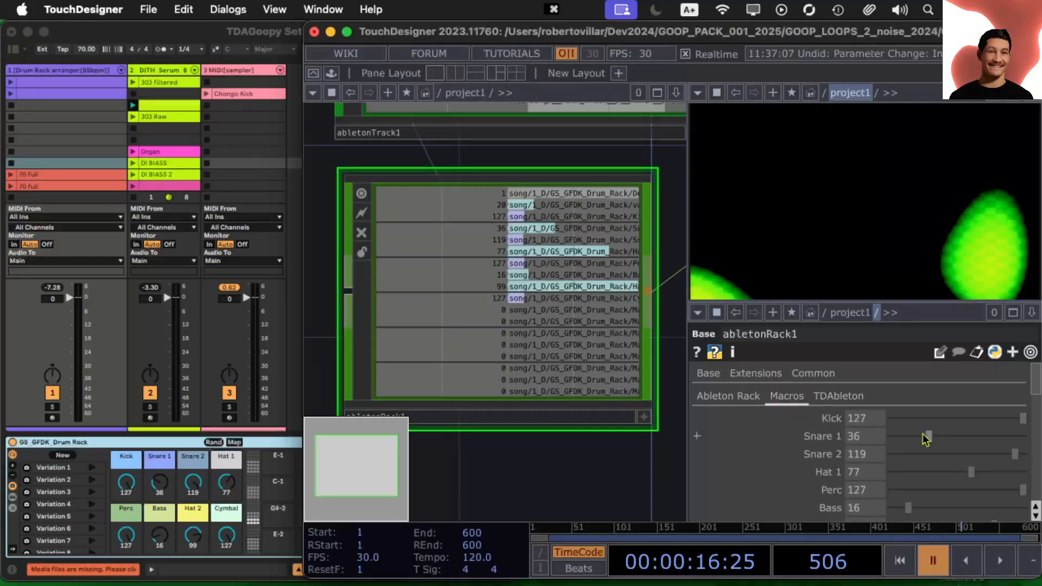
scroll(702, 449, "down", 3)
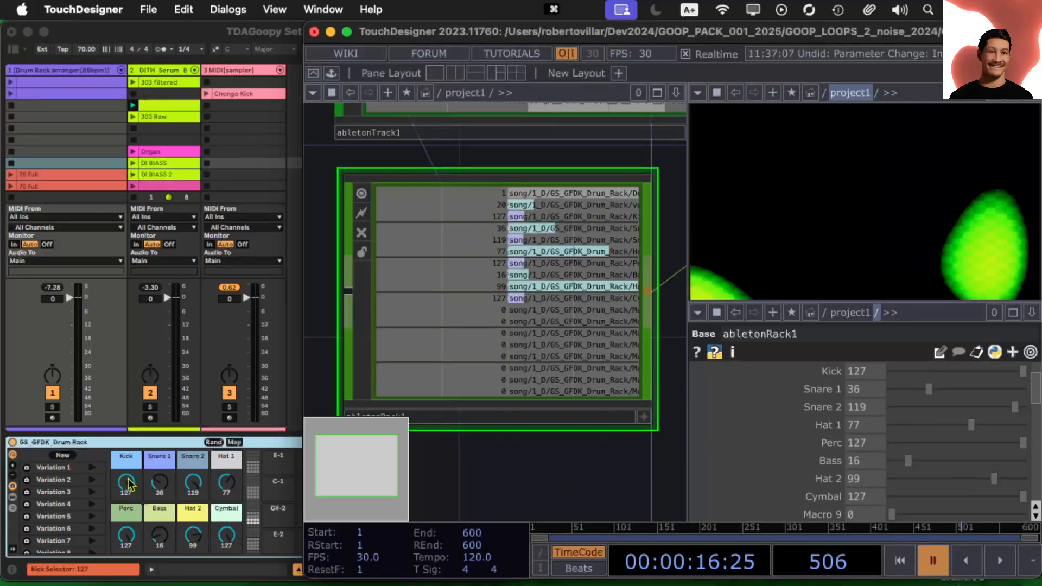
left_click(130, 484)
left_click_drag(126, 481, 126, 521)
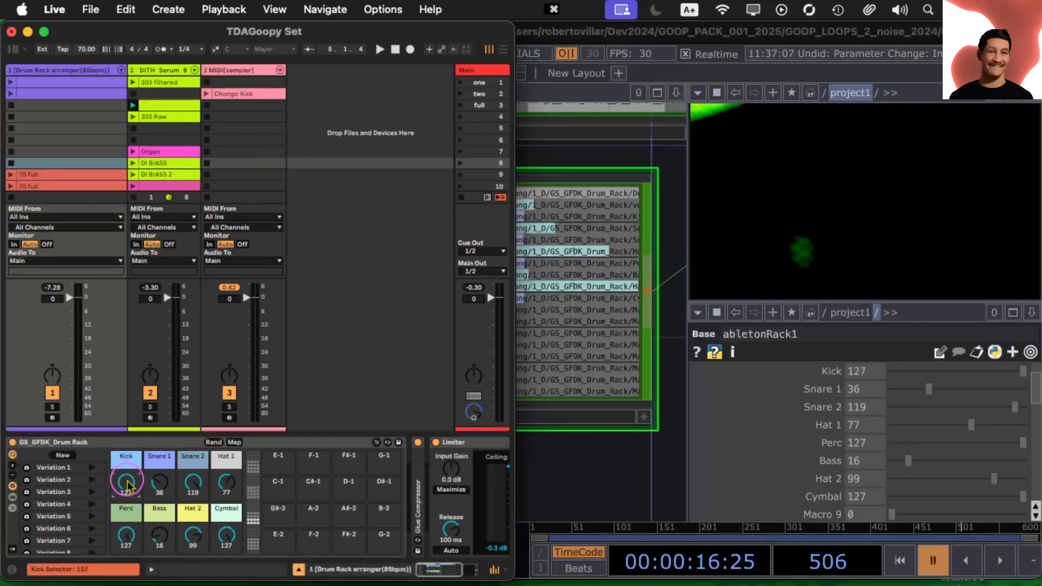
key("super+z")
Look over abletonRack1's macro values again and return to its Ableton Rack parameters.
scroll(823, 400, "down", 1)
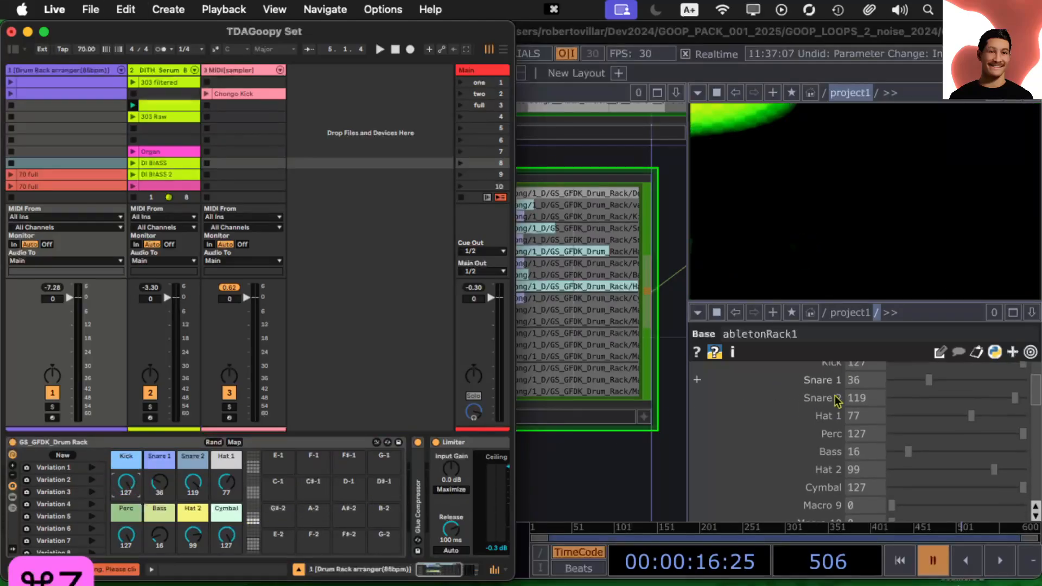
scroll(835, 403, "up", 3)
left_click(838, 402)
left_click(727, 401)
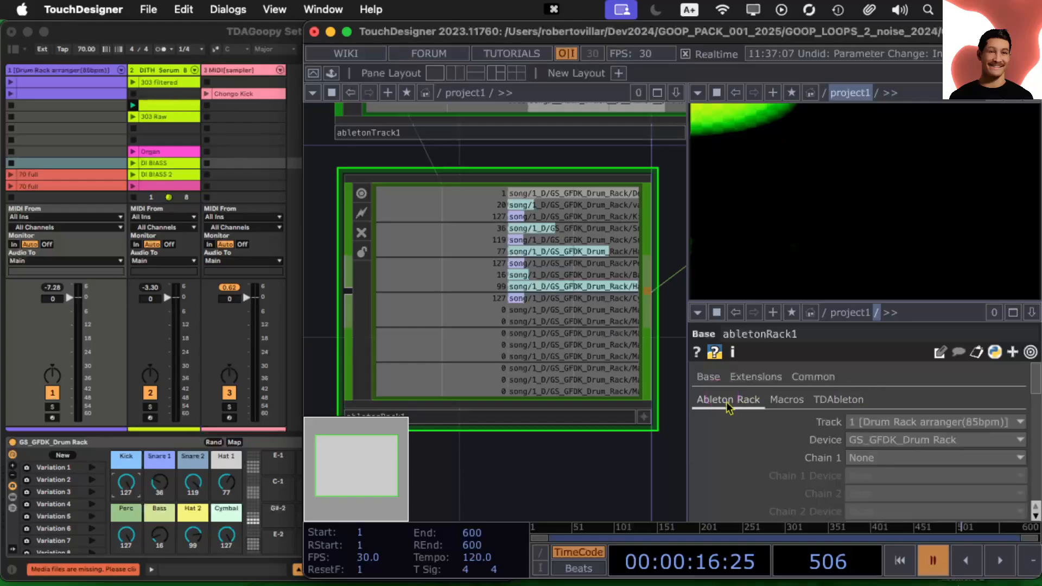
Examine the song/info channels output by the abletonSong1 component, from song_id through current_cuepoint.
scroll(609, 291, "down", 6)
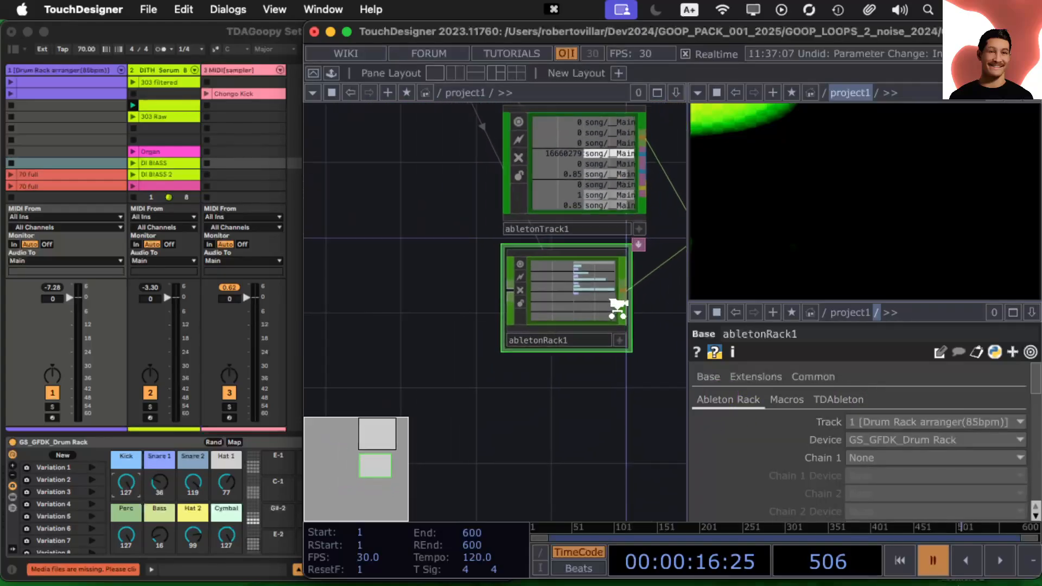
double_click(643, 177)
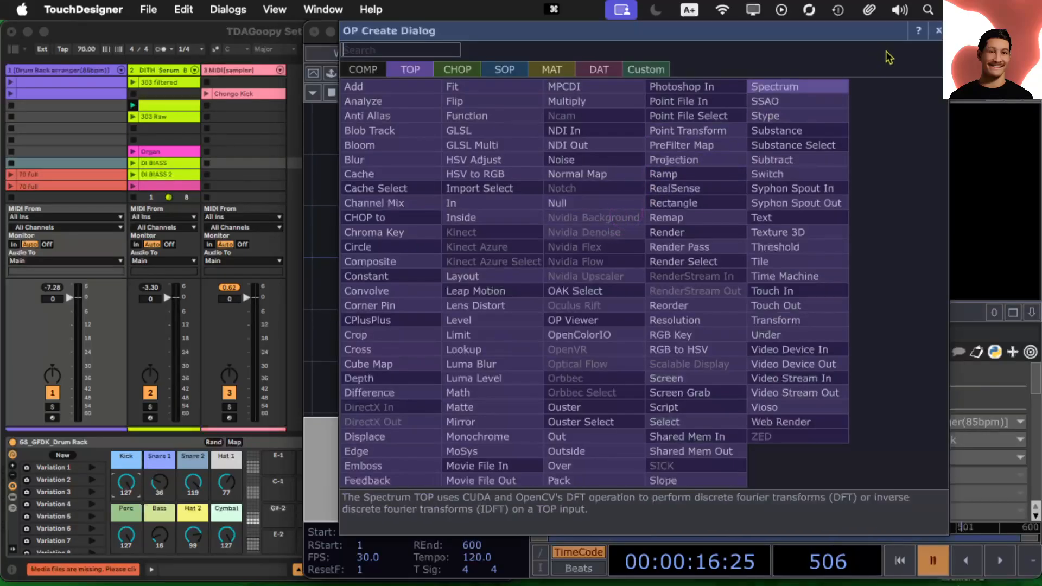
left_click(934, 32)
left_click_drag(646, 146, 434, 355)
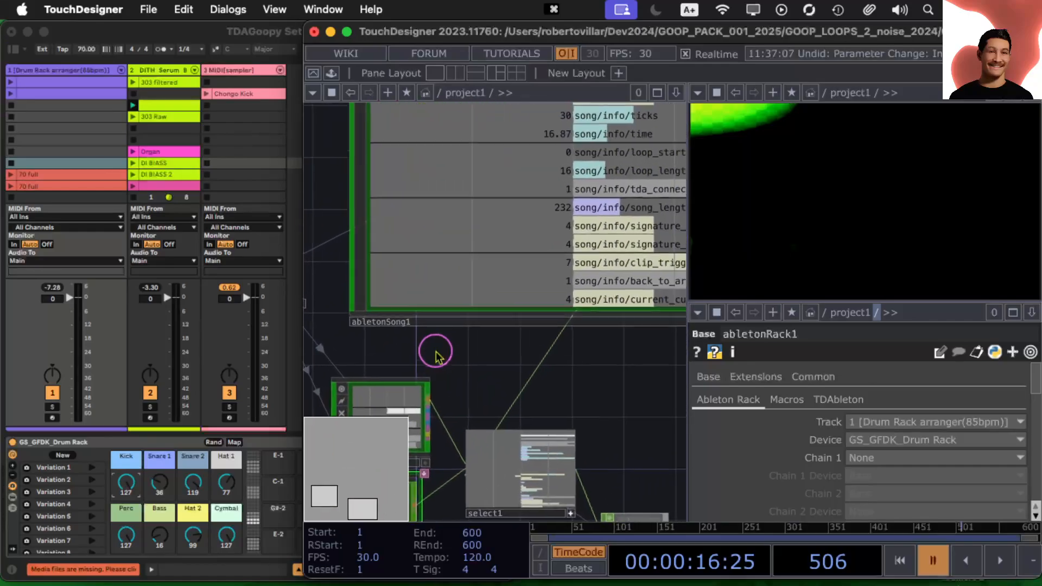
left_click_drag(597, 367, 436, 433)
scroll(623, 221, "down", 5)
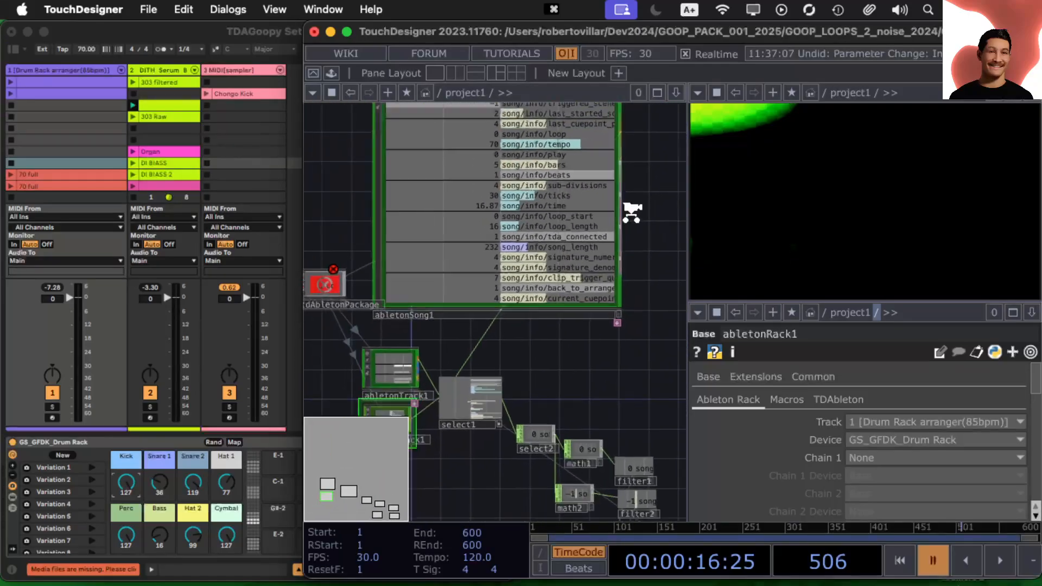
left_click_drag(641, 244, 570, 310)
scroll(570, 312, "up", 5)
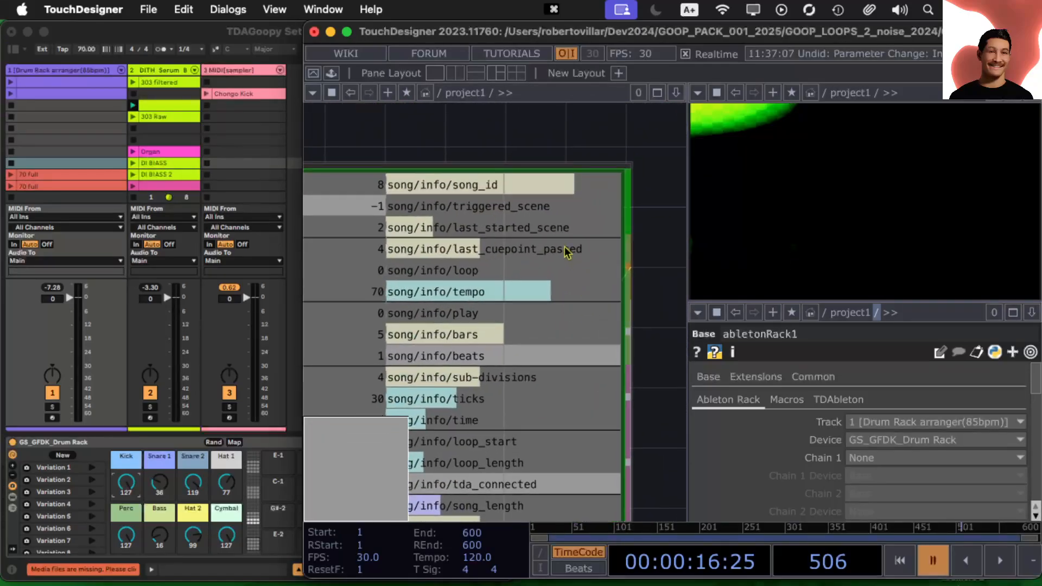
scroll(651, 347, "down", 10)
scroll(651, 347, "left", 2)
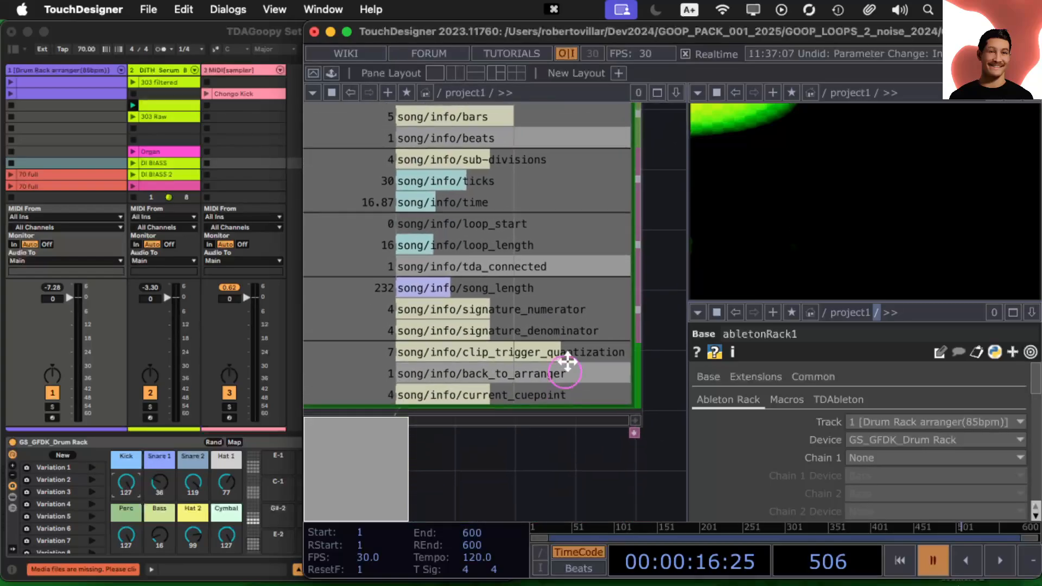
Follow the abletonTrack1, abletonRack1 and abletonSong1 connections into select1 and look over its combined channel bars.
scroll(581, 296, "down", 5)
scroll(582, 295, "left", 4)
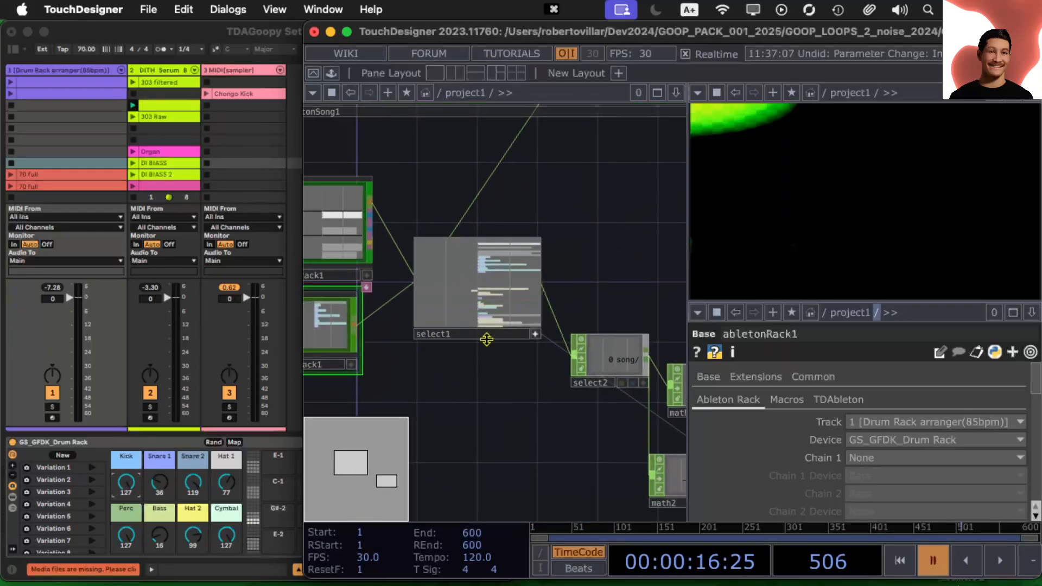
scroll(518, 388, "up", 3)
scroll(518, 388, "left", 4)
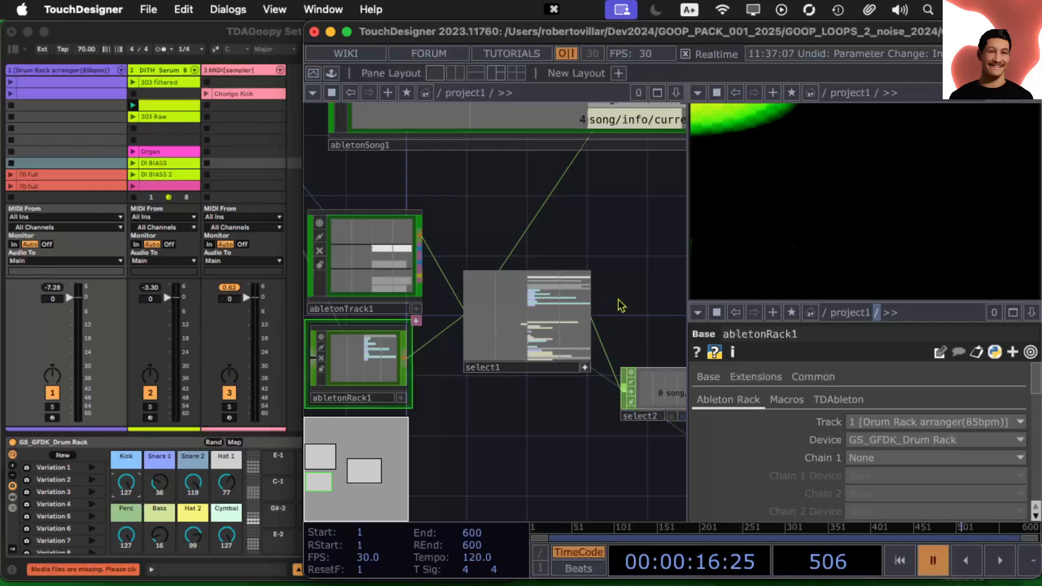
scroll(559, 401, "up", 10)
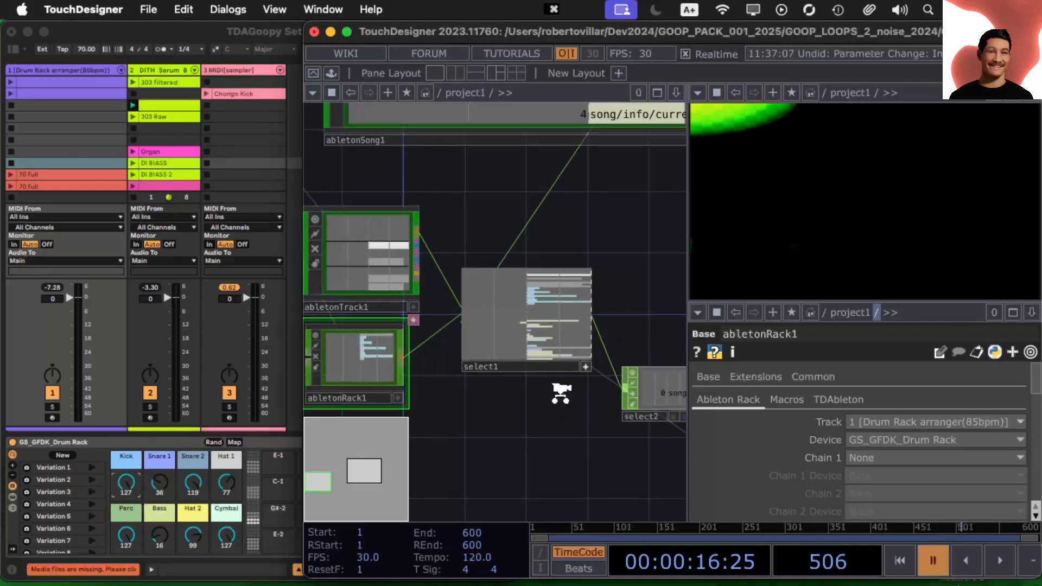
left_click_drag(536, 453, 534, 524)
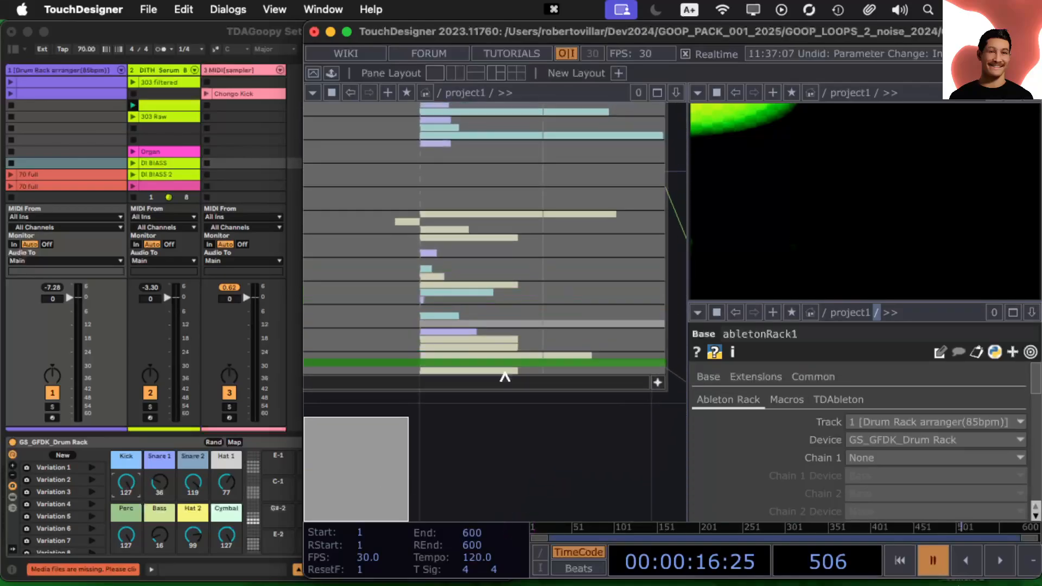
left_click_drag(654, 250, 543, 290)
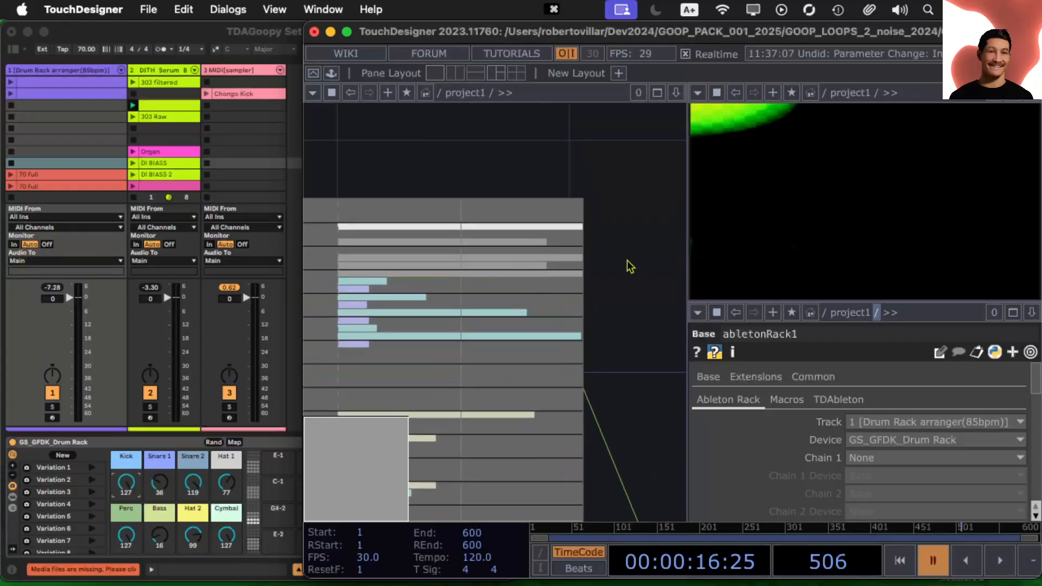
scroll(615, 296, "up", 5)
left_click_drag(614, 296, 563, 409)
left_click_drag(571, 148, 543, 326)
scroll(491, 361, "down", 5)
left_click_drag(491, 361, 611, 288)
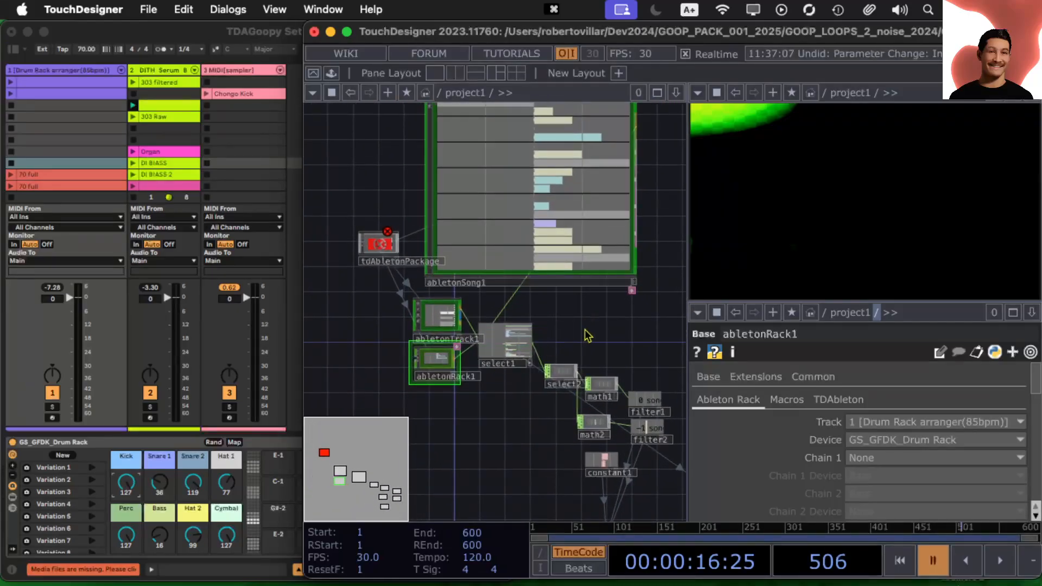
Read the channel names gathered in select1, from the Drum Rack macro values through the song/info channels.
double_click(558, 336)
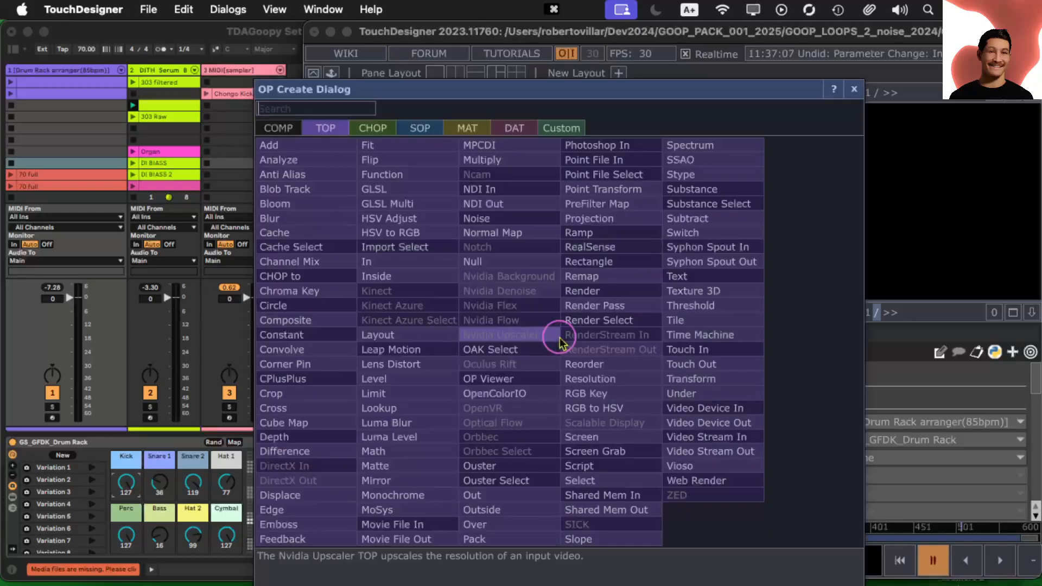
left_click(851, 89)
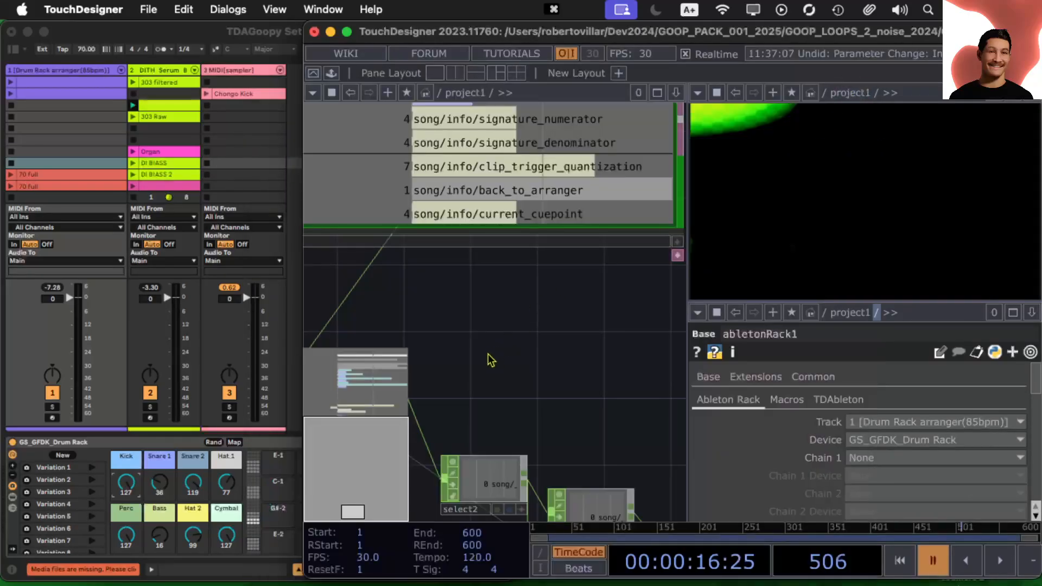
left_click_drag(543, 349, 685, 287)
scroll(604, 300, "up", 10)
left_click_drag(494, 452, 687, 316)
left_click_drag(636, 197, 642, 101)
left_click_drag(630, 286, 635, 98)
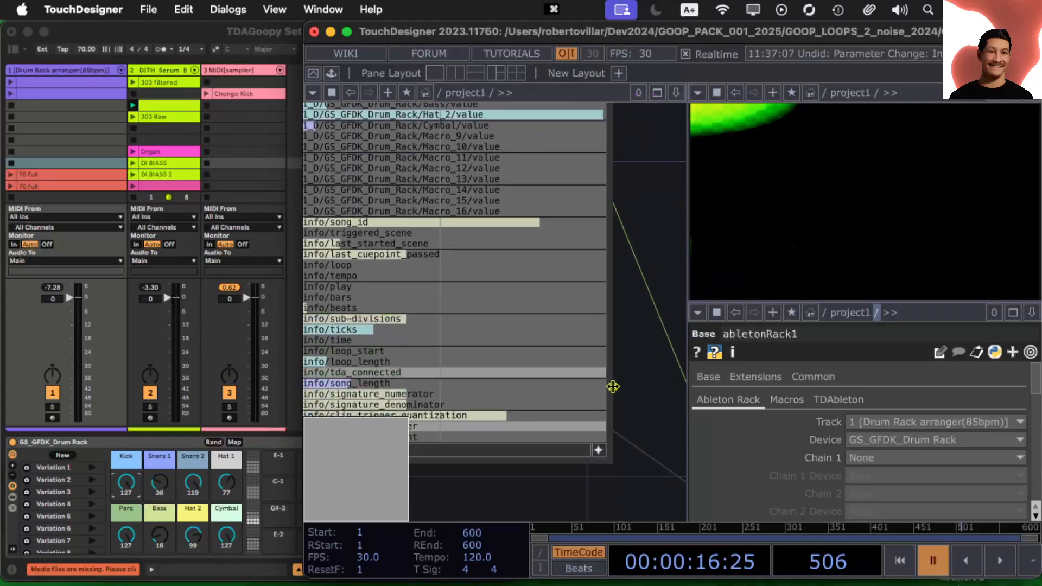
left_click_drag(638, 359, 676, 251)
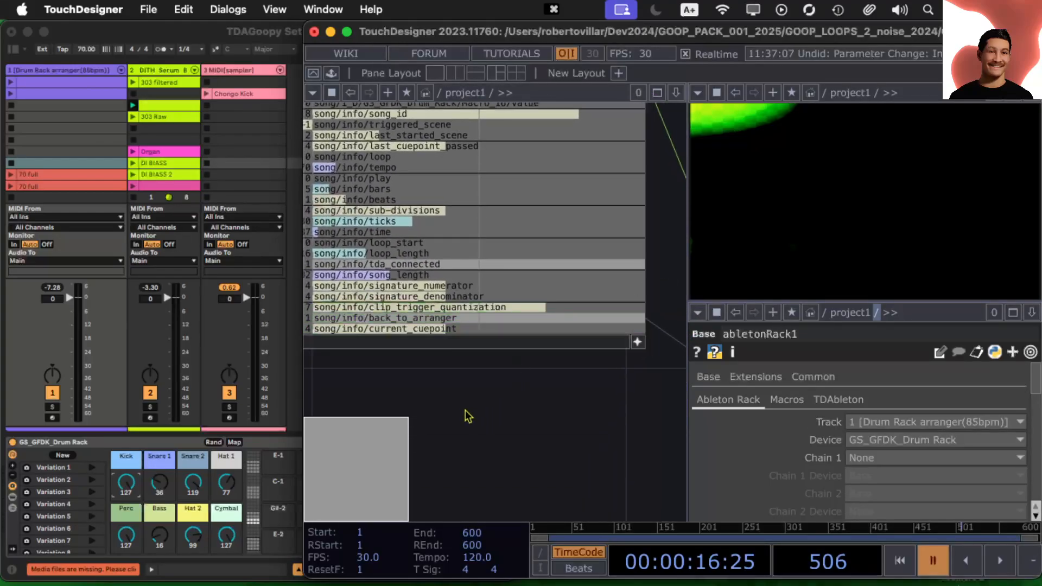
left_click_drag(466, 417, 539, 434)
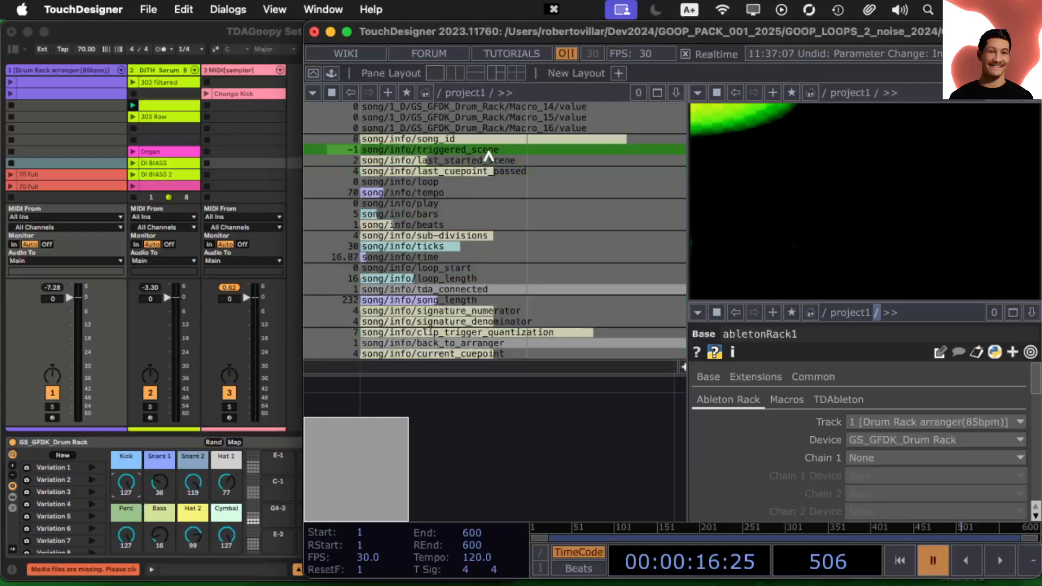
Trace the network from select1 past comp2 to comp1, and select comp1 to view its parameters.
scroll(588, 431, "down", 10)
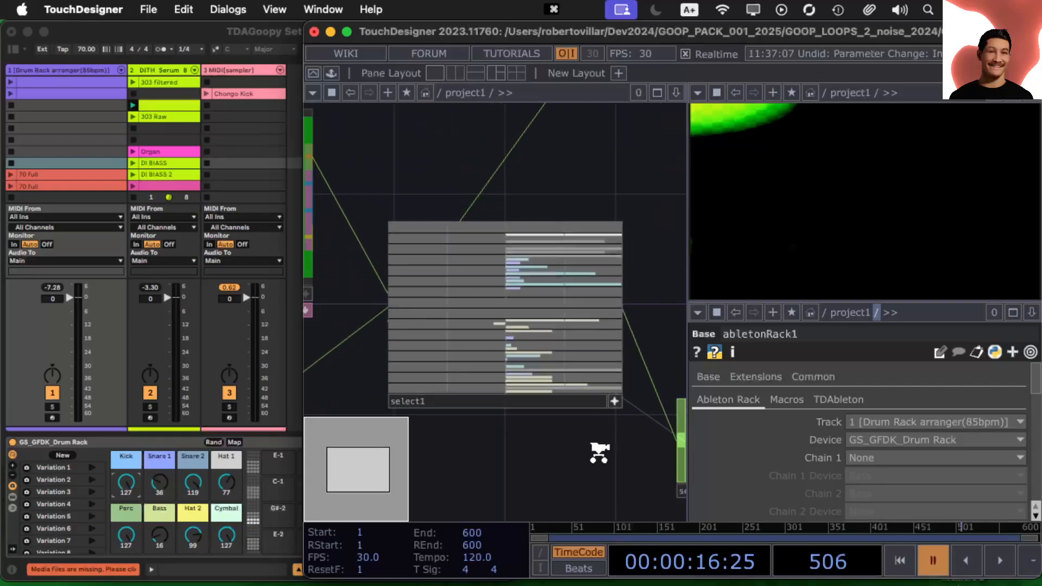
left_click_drag(598, 454, 440, 223)
left_click_drag(564, 370, 434, 219)
left_click_drag(569, 376, 326, 226)
left_click_drag(568, 411, 342, 349)
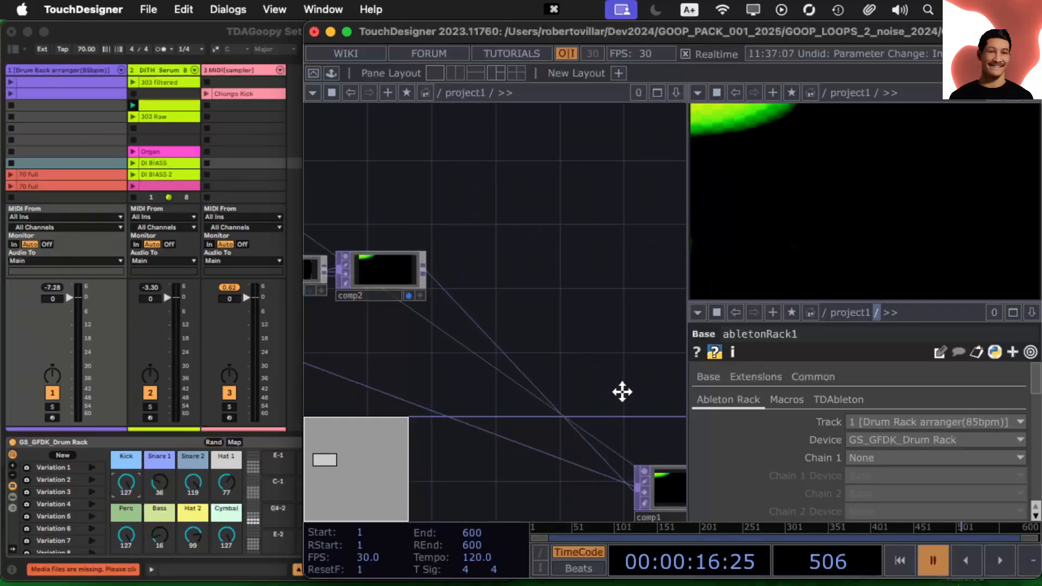
left_click_drag(621, 393, 544, 279)
left_click(599, 400)
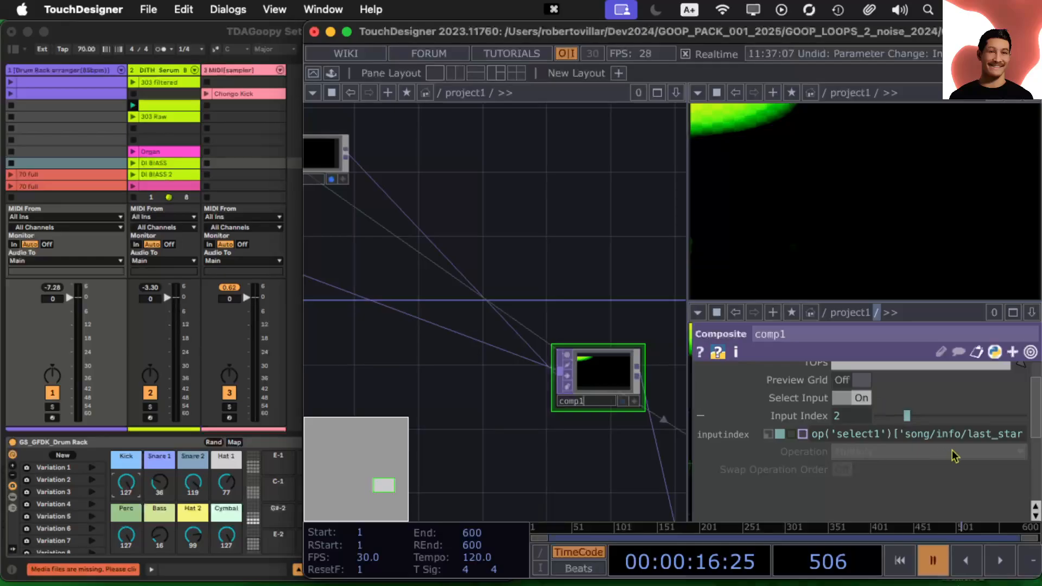
Read comp1's Input Index expression through to its end without changing it, and leave the field.
type("'")
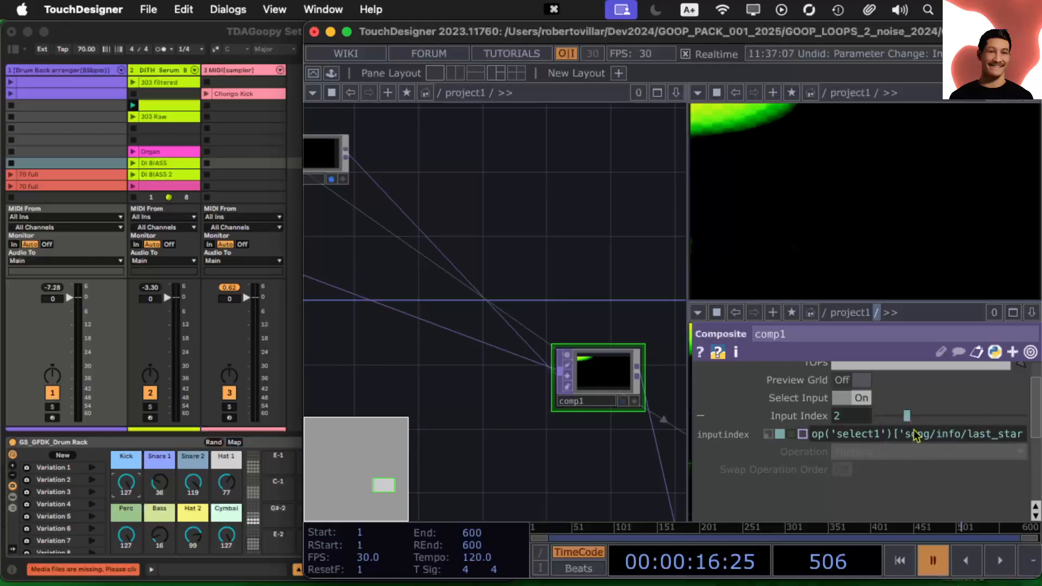
key("Right")
key("Right")
key("Right")
key("Right")
key("Right")
key("Right")
key("Right")
key("Right")
key("Right")
key("Right")
key("Right")
key("Right")
key("Right")
key("Right")
key("Right")
key("Right")
key("Right")
key("Right")
key("Right")
key("Right")
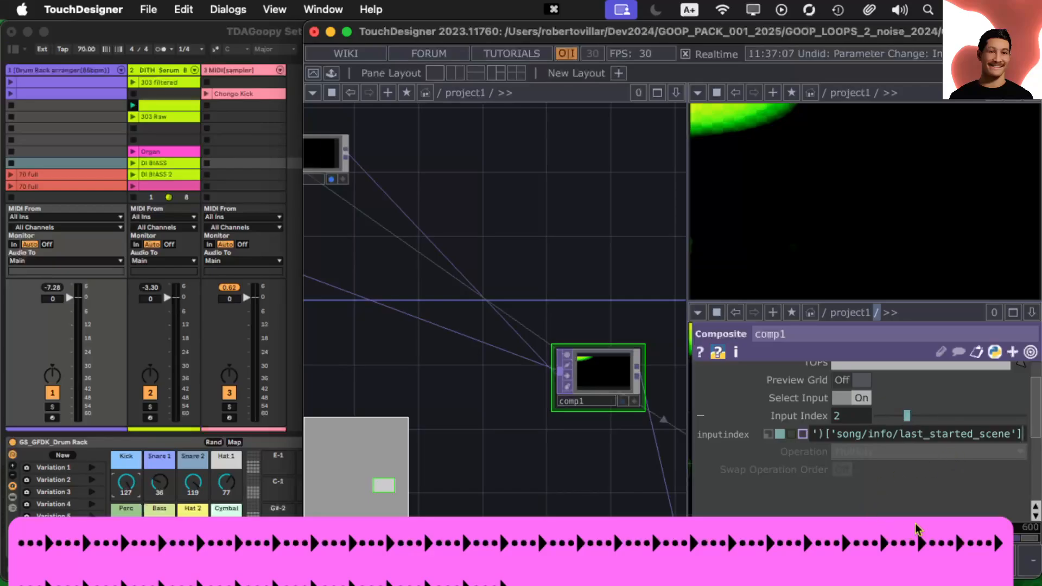
left_click(563, 254)
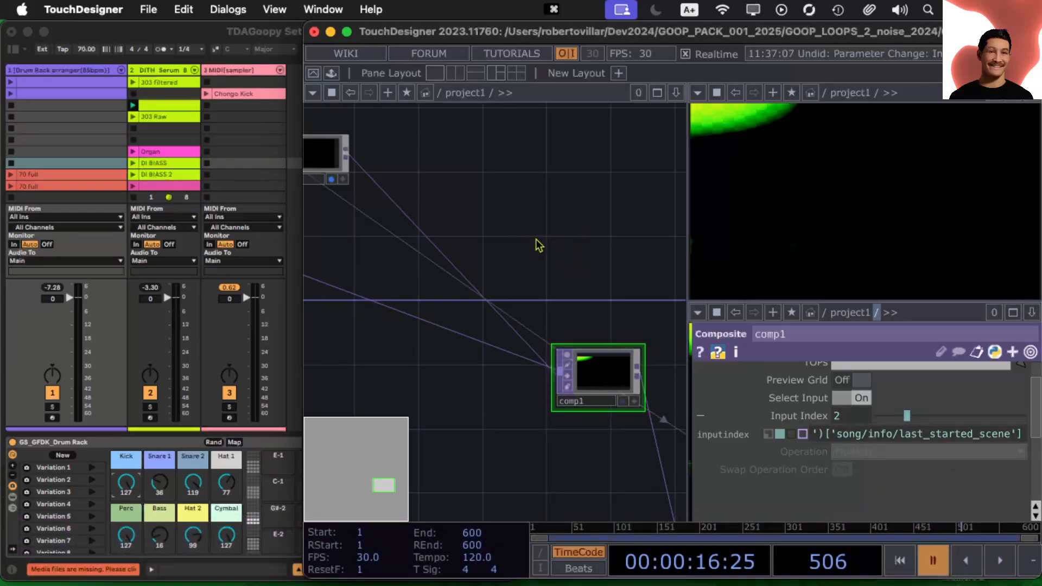
Switch comp1's Input Index from its expression to constant mode.
left_click_drag(503, 210, 597, 304)
scroll(588, 307, "down", 5)
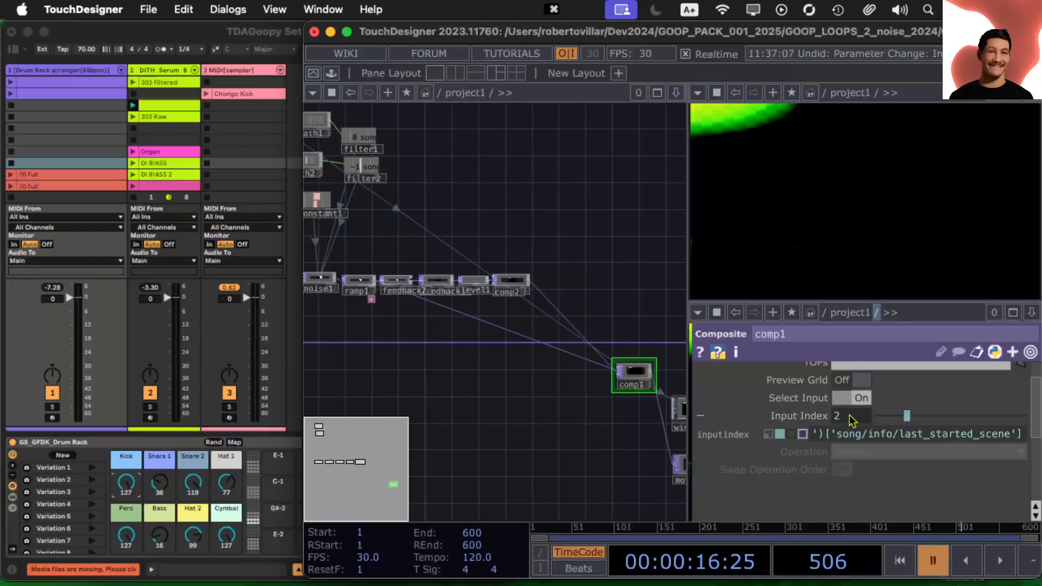
left_click(768, 435)
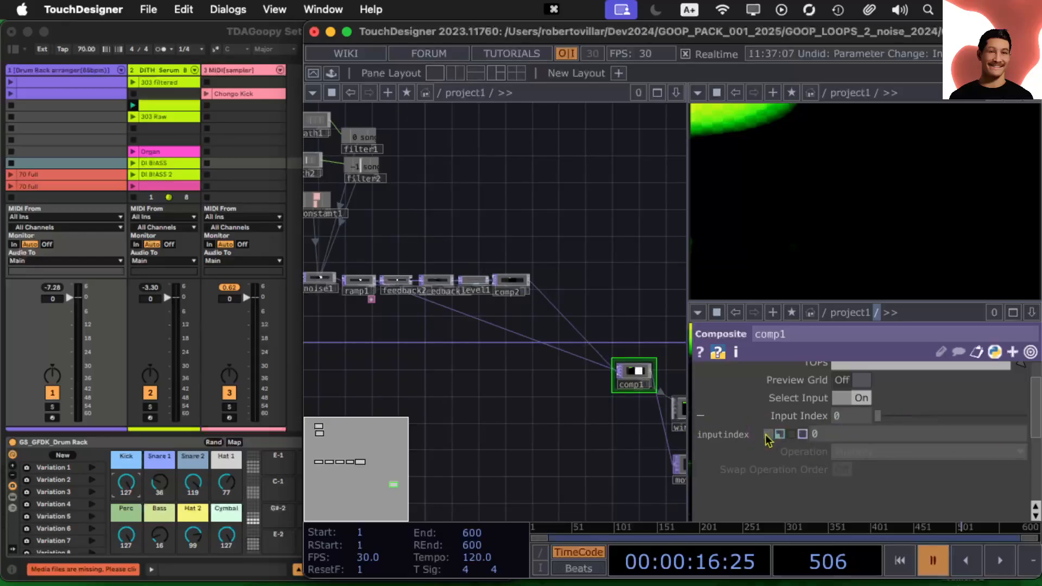
Trace the network back from comp1 to select1 and look over the Ableton components feeding it.
left_click_drag(486, 221, 619, 304)
left_click_drag(427, 224, 443, 237)
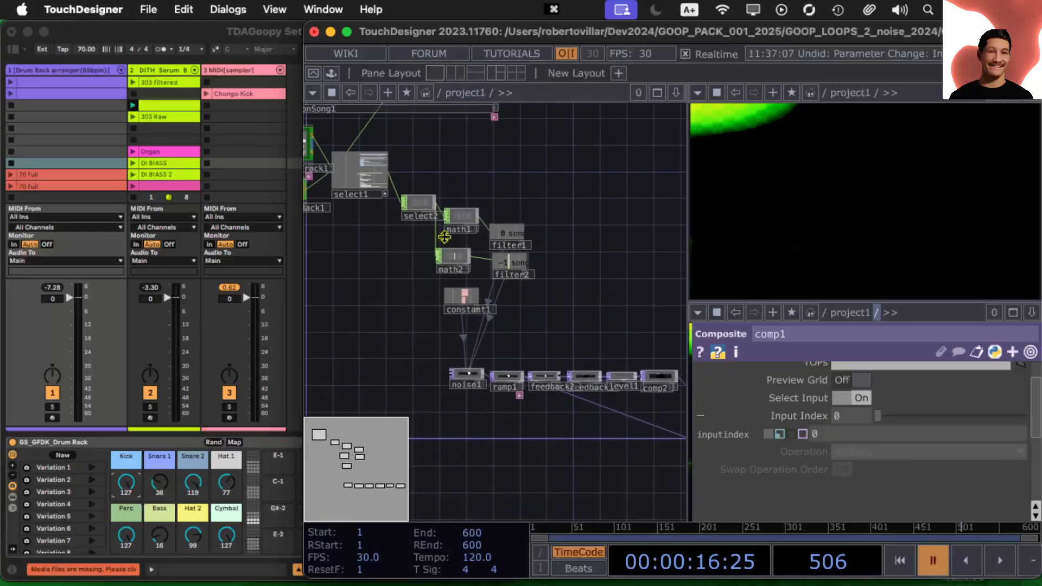
left_click_drag(384, 248, 435, 329)
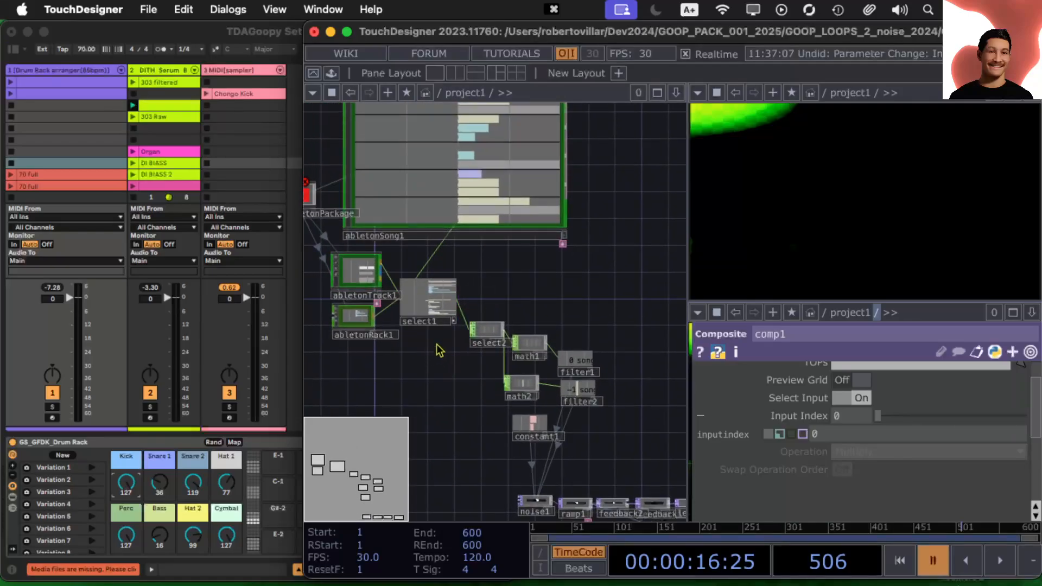
left_click_drag(480, 296, 537, 319)
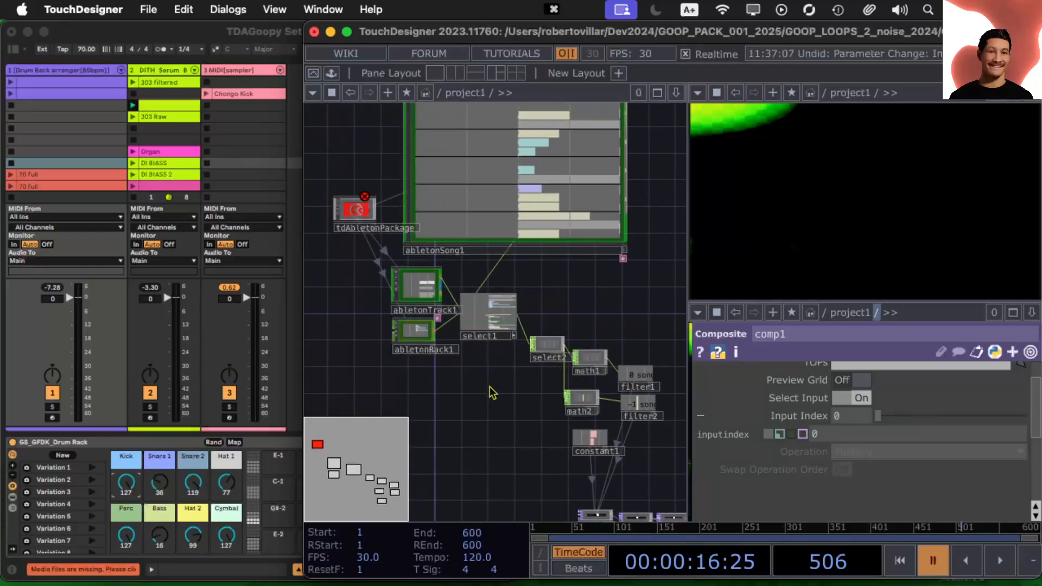
left_click(563, 308)
scroll(523, 311, "up", 15)
left_click_drag(515, 332, 524, 389)
scroll(559, 292, "down", 10)
left_click_drag(574, 256, 651, 343)
left_click_drag(624, 381, 666, 307)
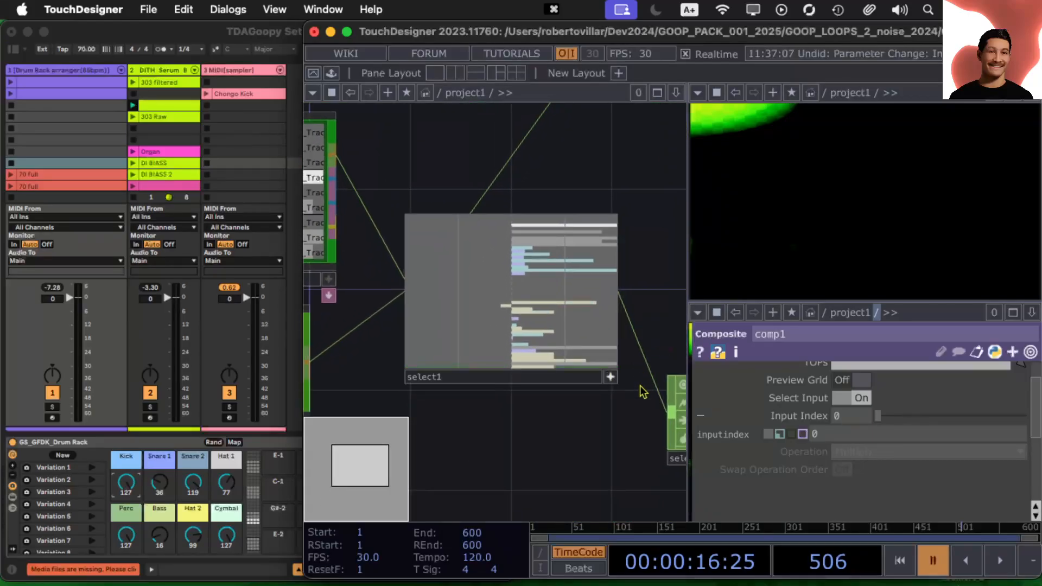
left_click_drag(656, 408, 657, 405)
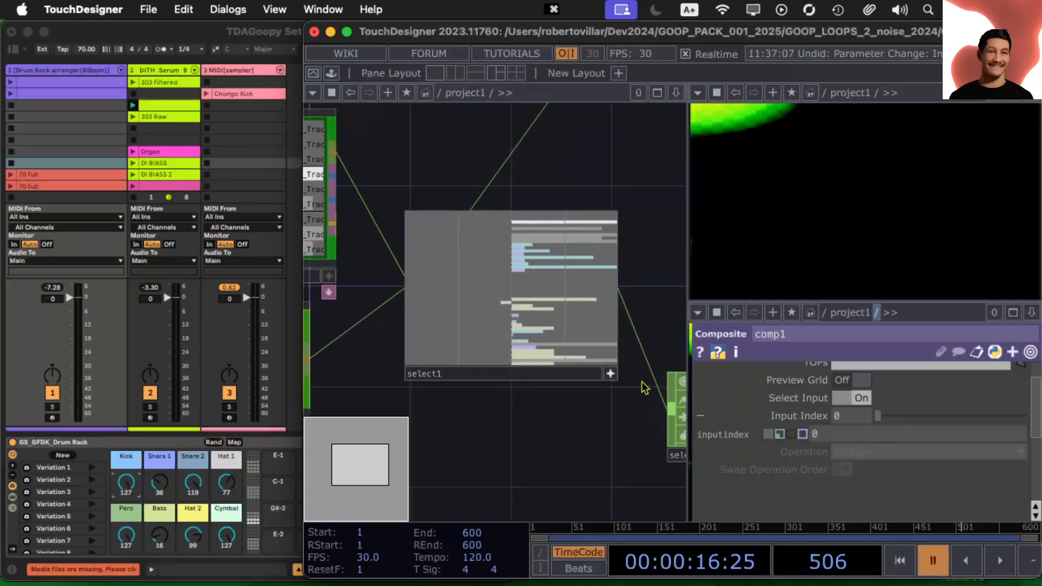
scroll(627, 380, "down", 6)
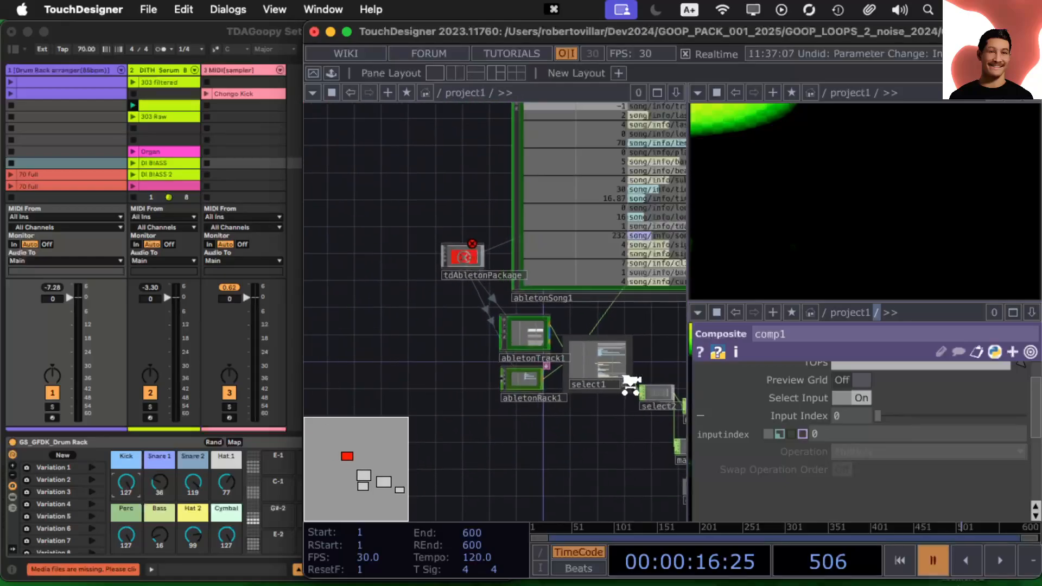
Link comp1's Input Index to select1's song/info/last_started_scene channel as a CHOP Reference.
scroll(628, 382, "up", 10)
scroll(591, 366, "up", 3)
left_click_drag(618, 384, 620, 386)
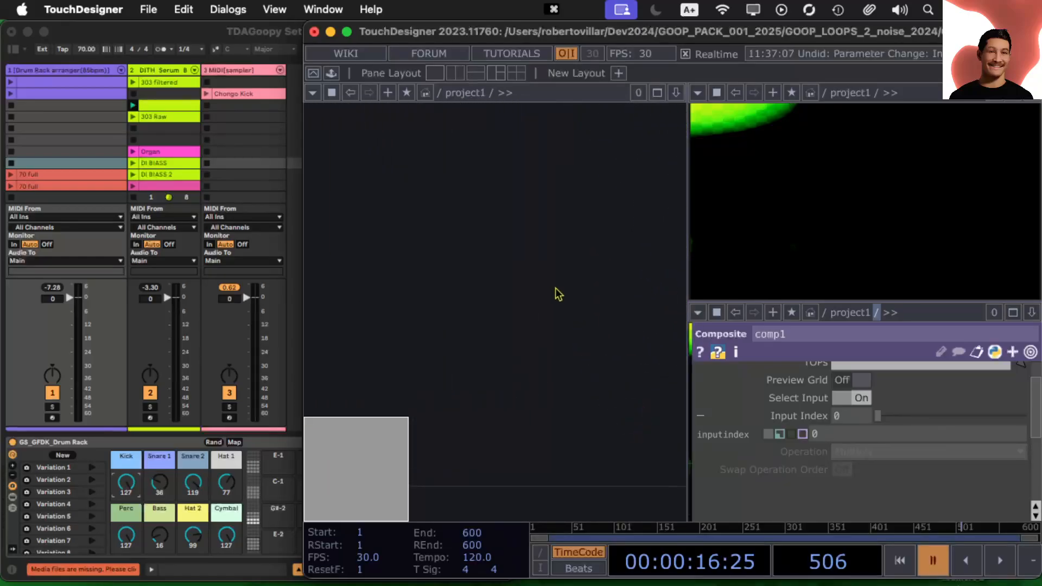
scroll(537, 271, "down", 2)
left_click_drag(545, 326, 613, 483)
left_click_drag(459, 344, 603, 493)
left_click_drag(525, 447, 565, 529)
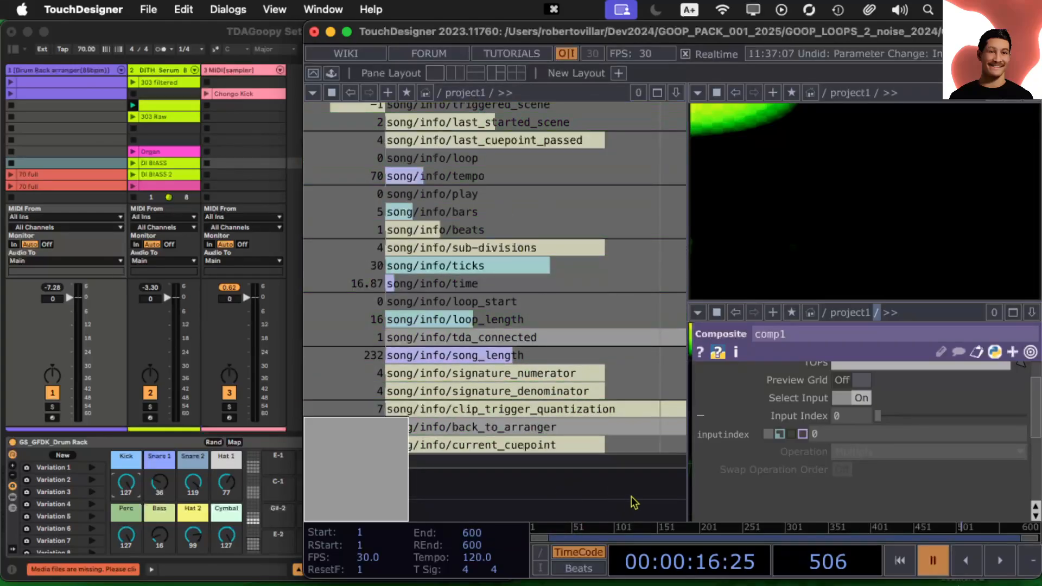
left_click_drag(576, 488, 414, 468)
left_click_drag(618, 481, 640, 468)
left_click_drag(511, 484, 524, 528)
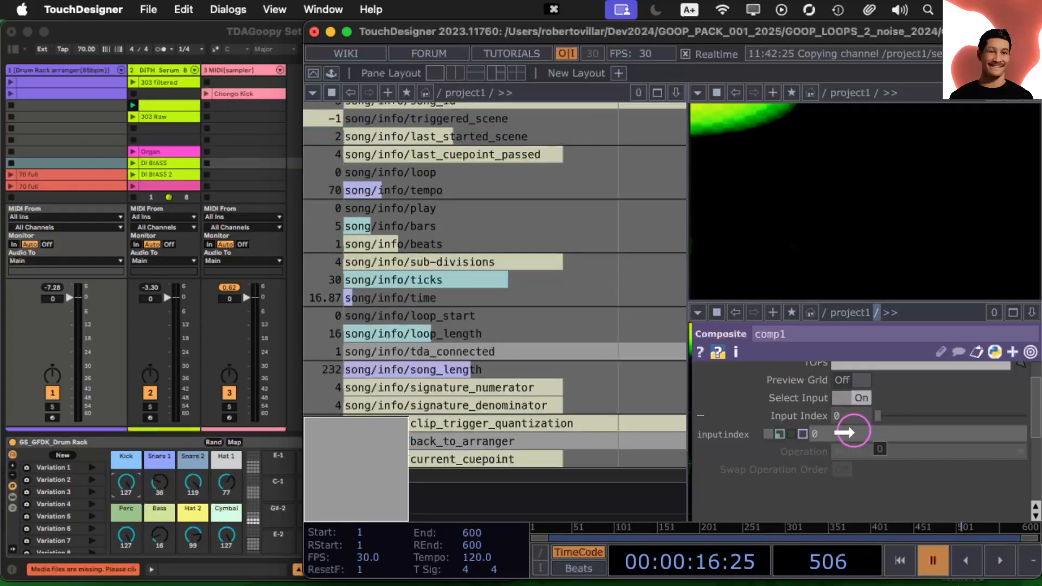
left_click_drag(853, 432, 853, 432)
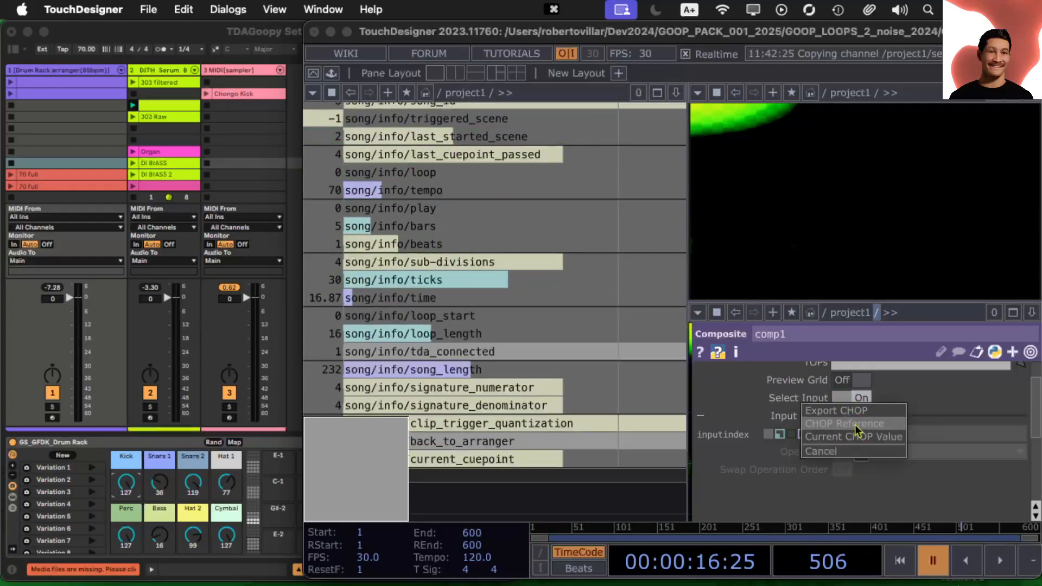
left_click(844, 424)
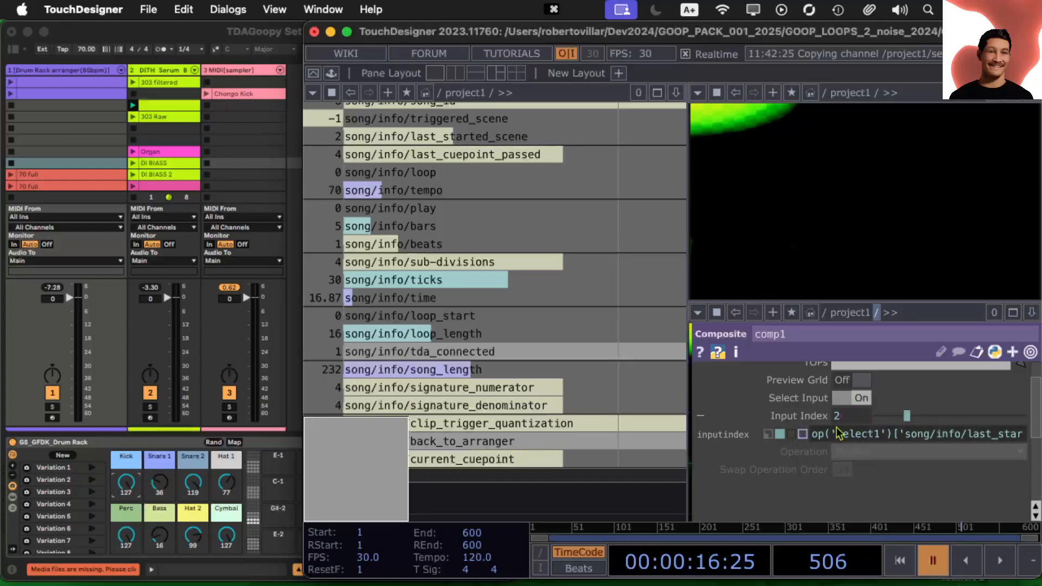
Switch to Ableton Live and look over the scene list on the Main track.
scroll(555, 505, "down", 10)
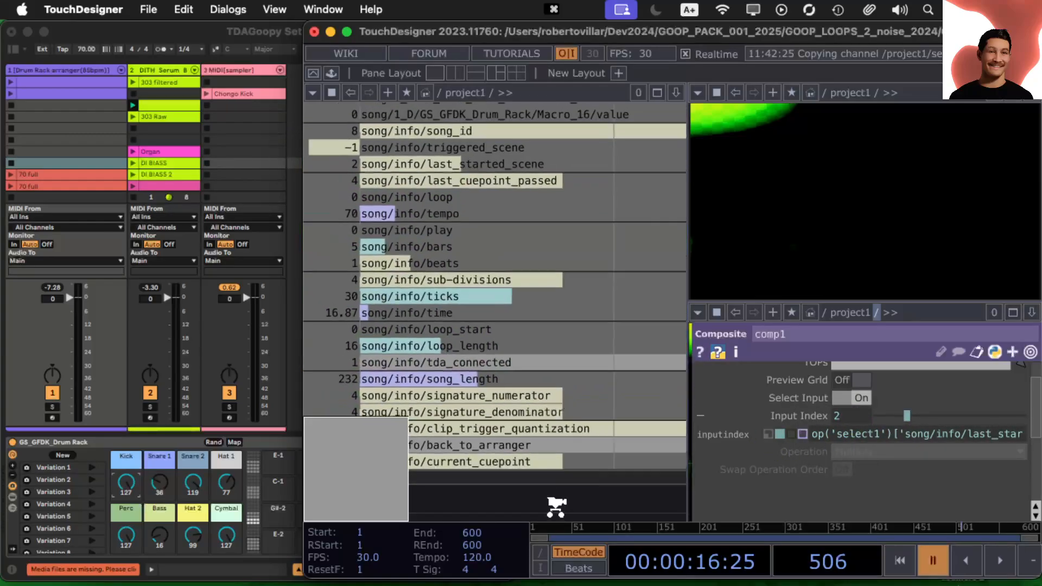
left_click_drag(590, 294, 541, 172)
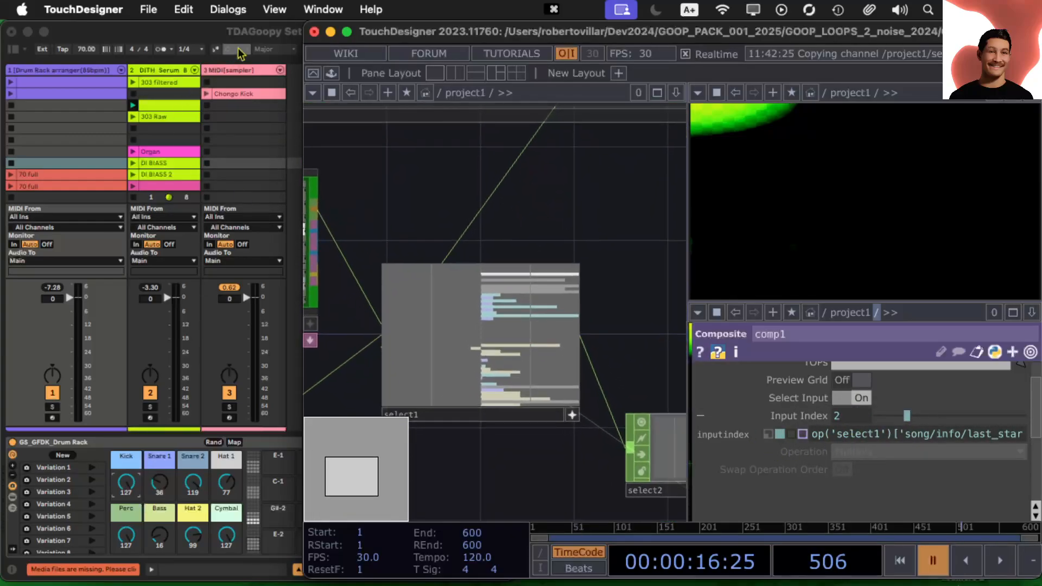
left_click(252, 34)
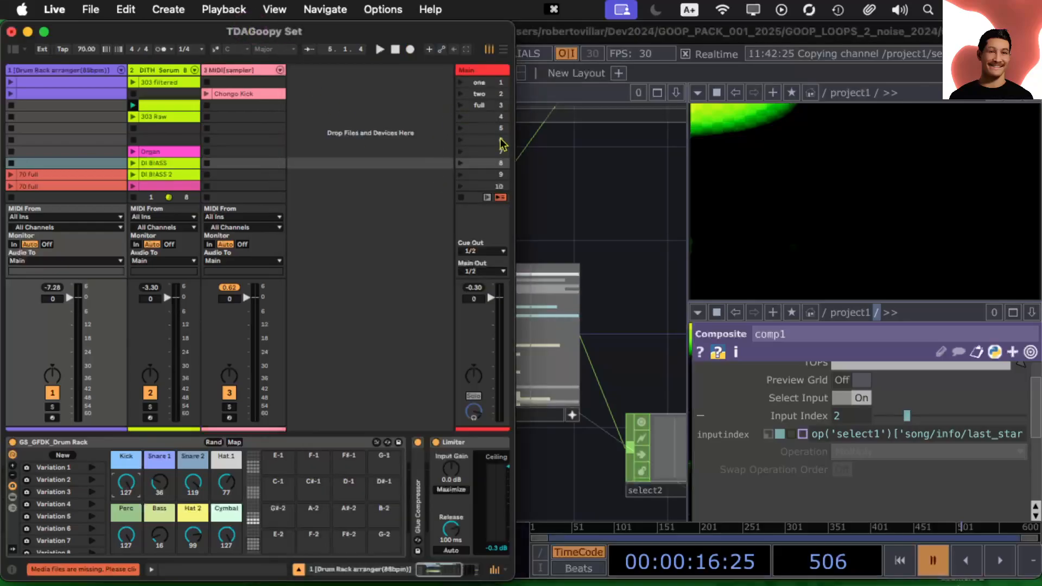
Trace the TouchDesigner network from select2 through the math and feedback nodes to comp1, and inspect the connections between comp2 and comp1.
left_click_drag(651, 333, 603, 211)
left_click_drag(580, 421, 367, 319)
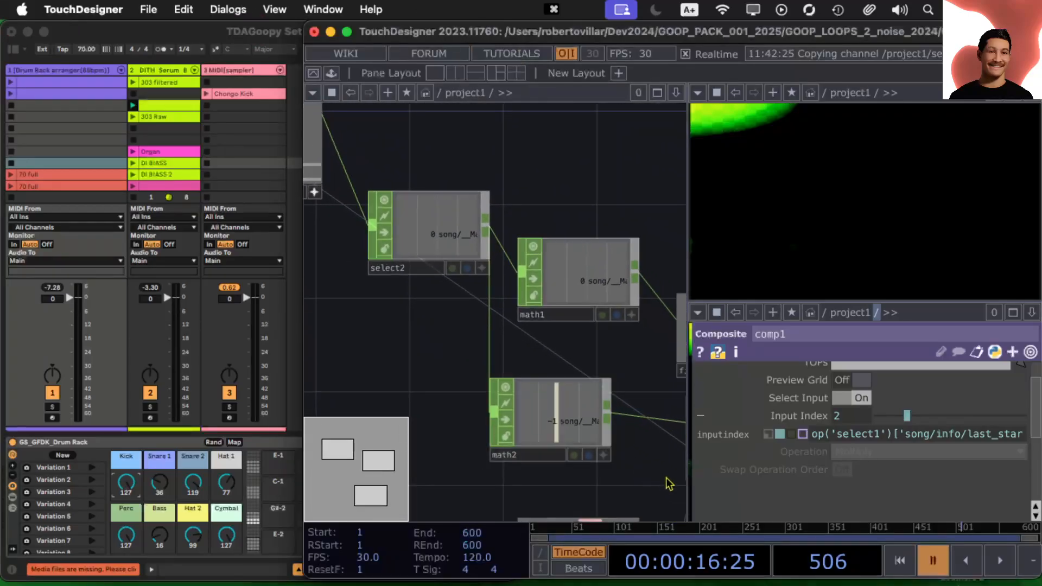
left_click_drag(666, 478, 427, 206)
left_click_drag(616, 356, 428, 322)
left_click_drag(593, 463, 399, 169)
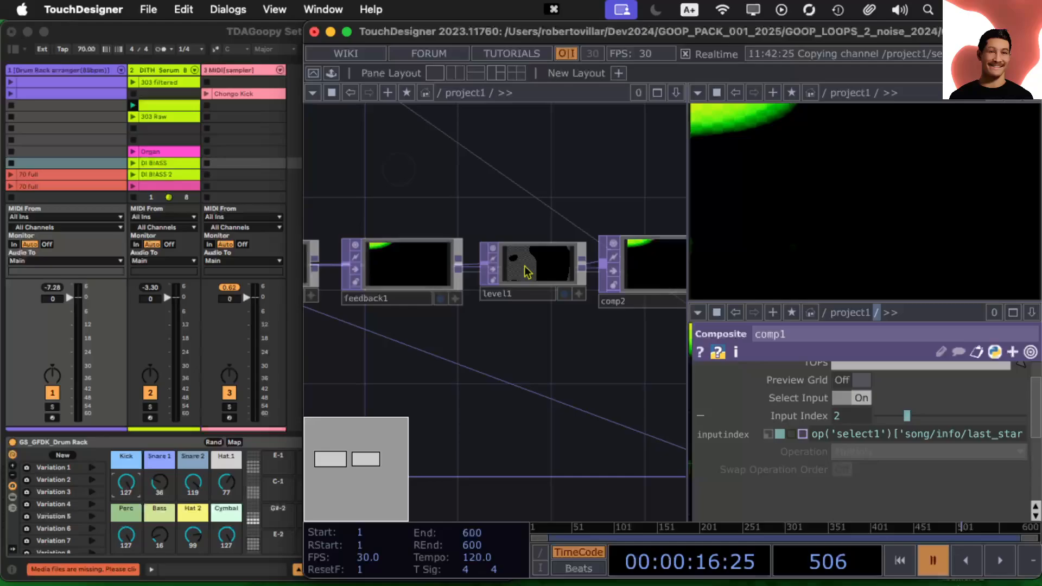
left_click_drag(580, 349, 325, 298)
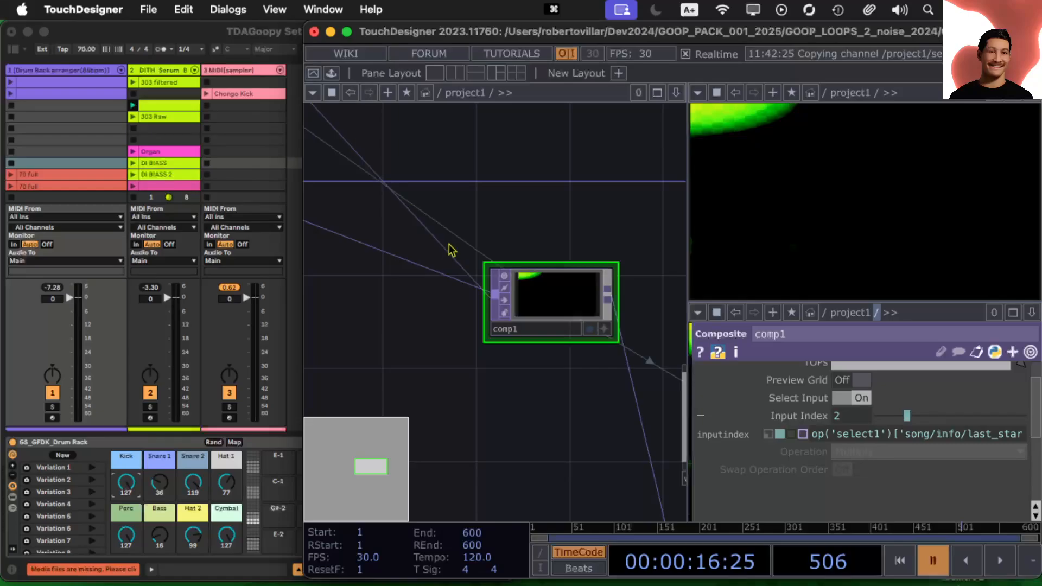
left_click_drag(426, 308, 464, 374)
scroll(478, 325, "down", 5)
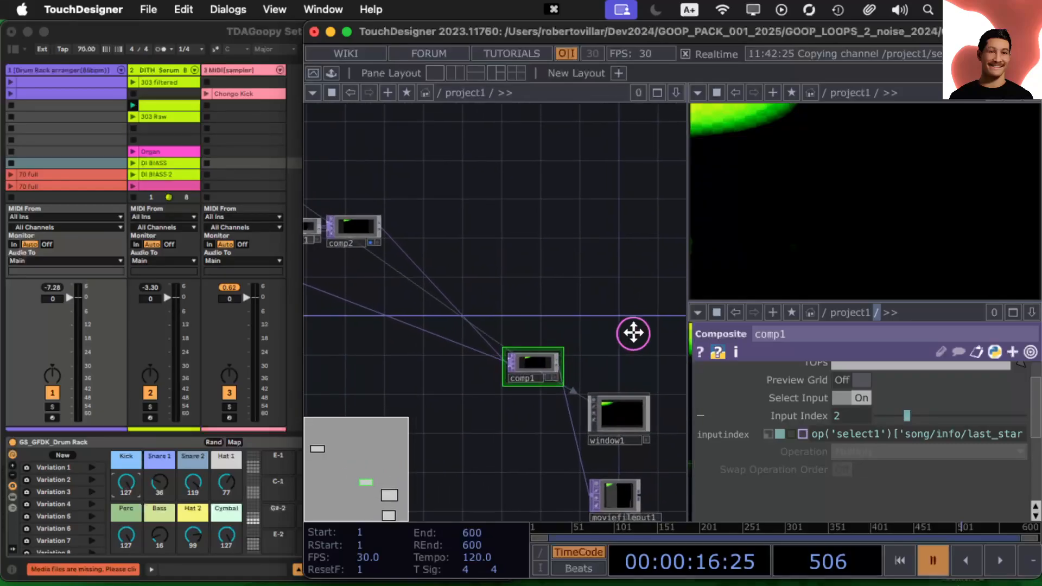
left_click_drag(633, 333, 716, 307)
left_click_drag(477, 348, 591, 353)
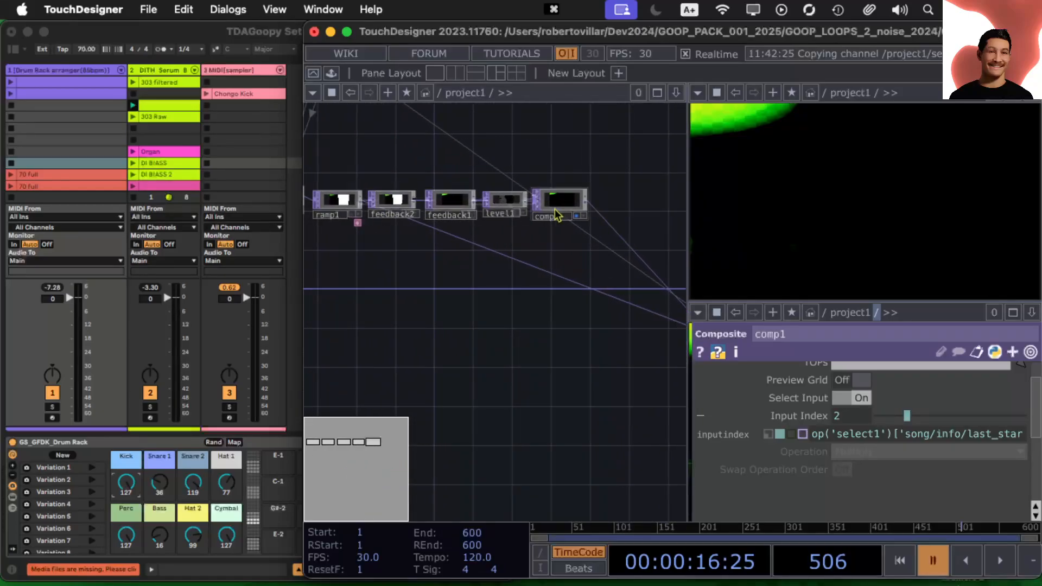
Launch scenes one, two and full in turn in Ableton Live to drive comp1's Input Index.
left_click(293, 46)
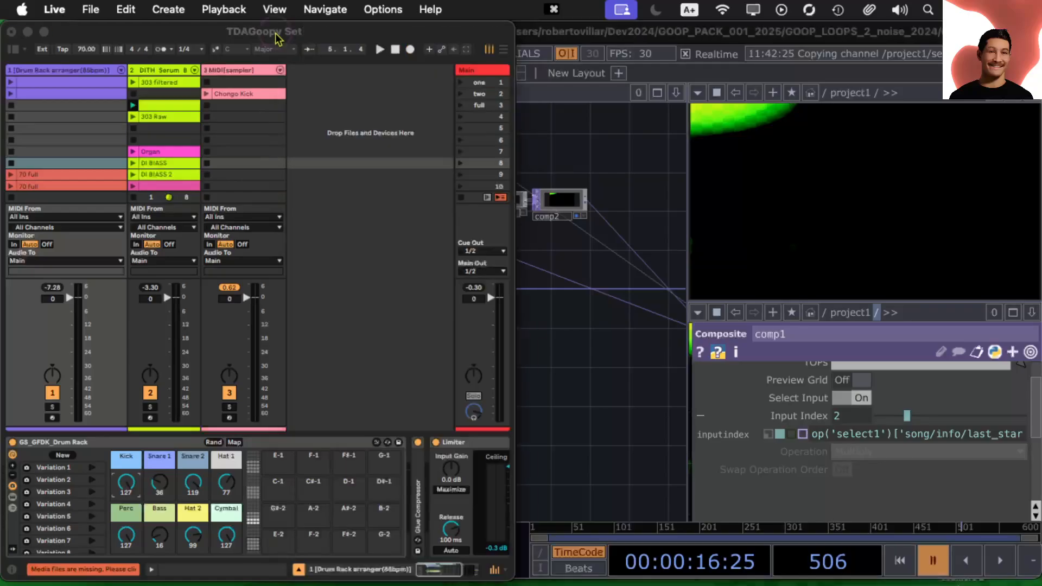
left_click(460, 83)
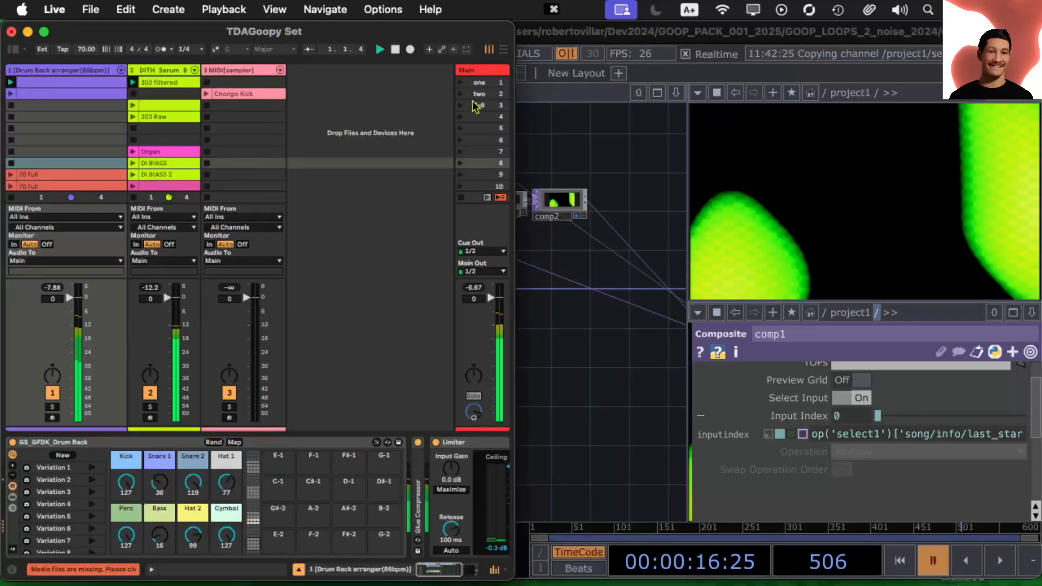
left_click(462, 95)
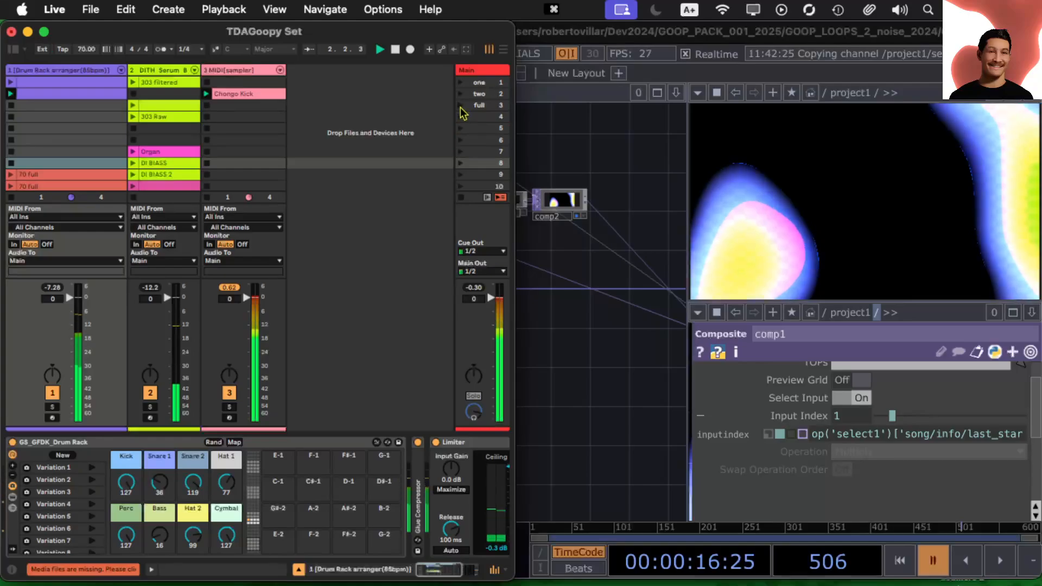
left_click(459, 105)
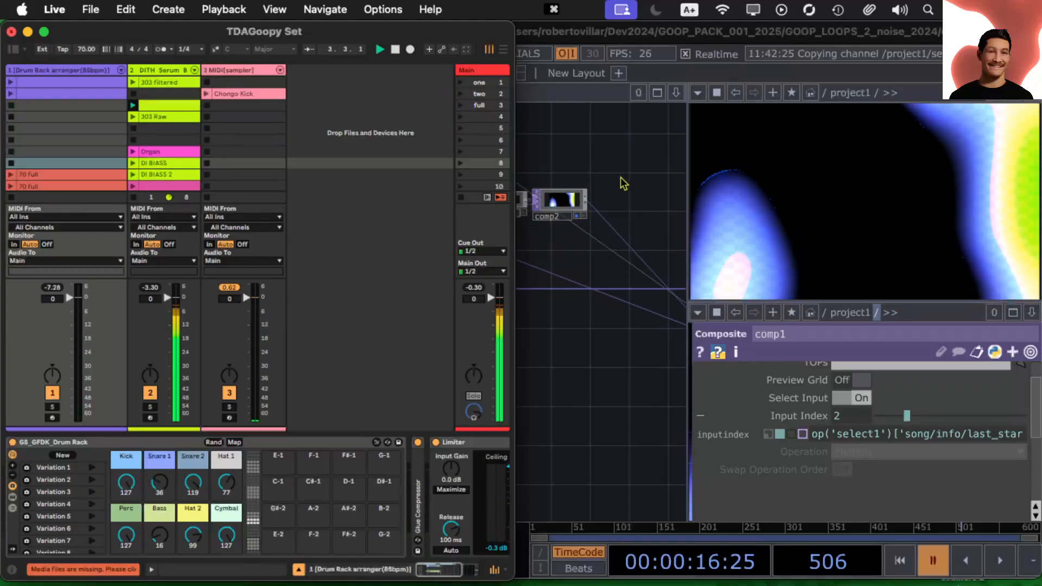
Select noise1 in TouchDesigner and examine its Exponent and Harmonic Spread expressions.
left_click_drag(610, 164, 751, 163)
left_click_drag(496, 301, 613, 377)
scroll(499, 296, "up", 4)
left_click(502, 262)
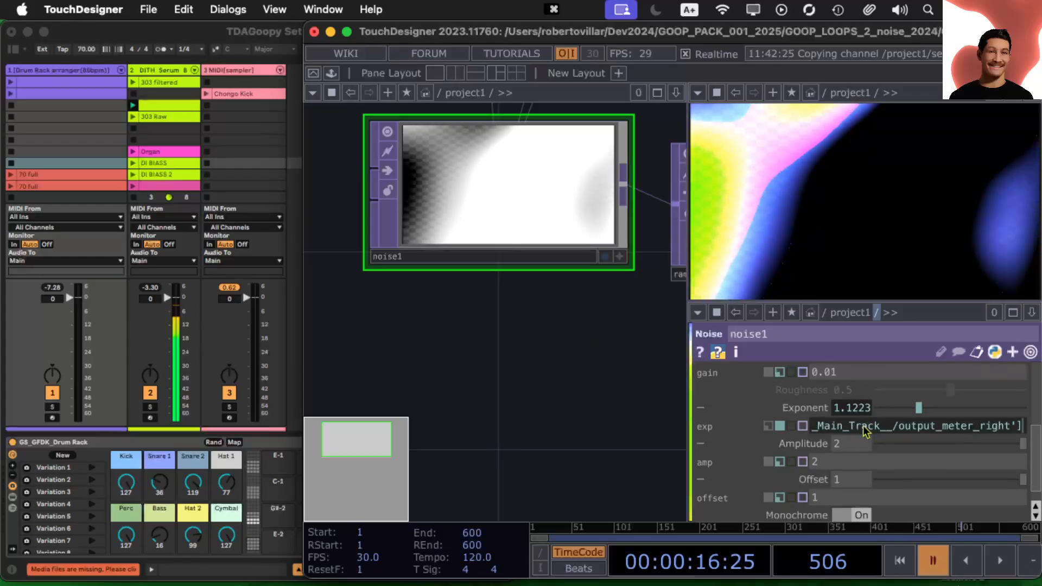
scroll(846, 423, "down", 1)
scroll(850, 418, "up", 3)
scroll(850, 417, "up", 3)
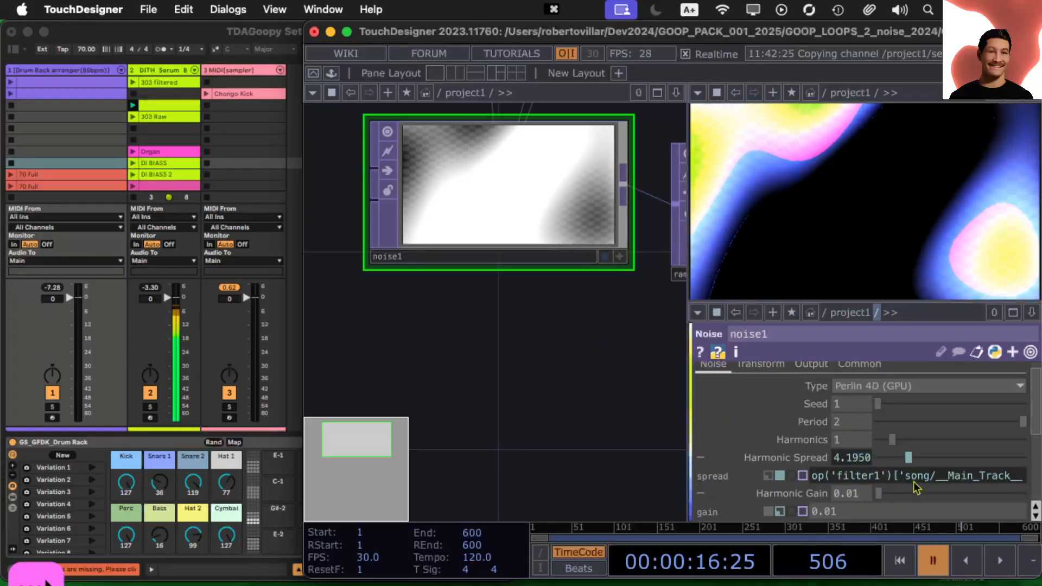
Read noise1's Harmonic Spread expression through to its end without changing it, and leave the field.
key("Right")
key("Right")
key("Right")
key("Right")
key("Right")
key("Right")
key("Right")
key("Right")
key("Right")
key("Right")
key("Right")
key("Right")
key("Right")
key("Right")
key("Right")
key("Right")
key("Right")
key("Right")
key("Right")
key("Right")
key("Right")
key("Right")
key("Right")
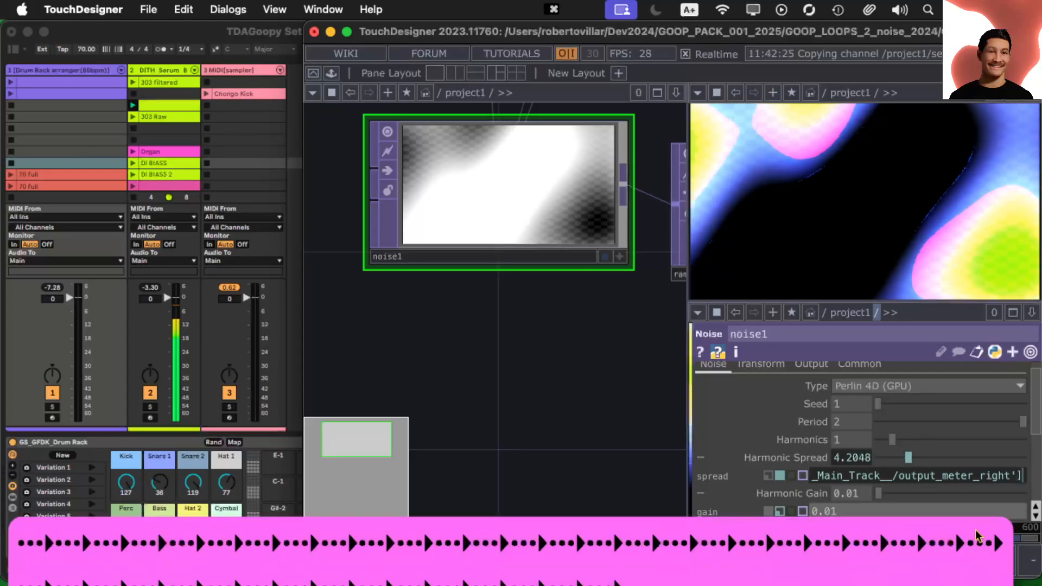
left_click(523, 392)
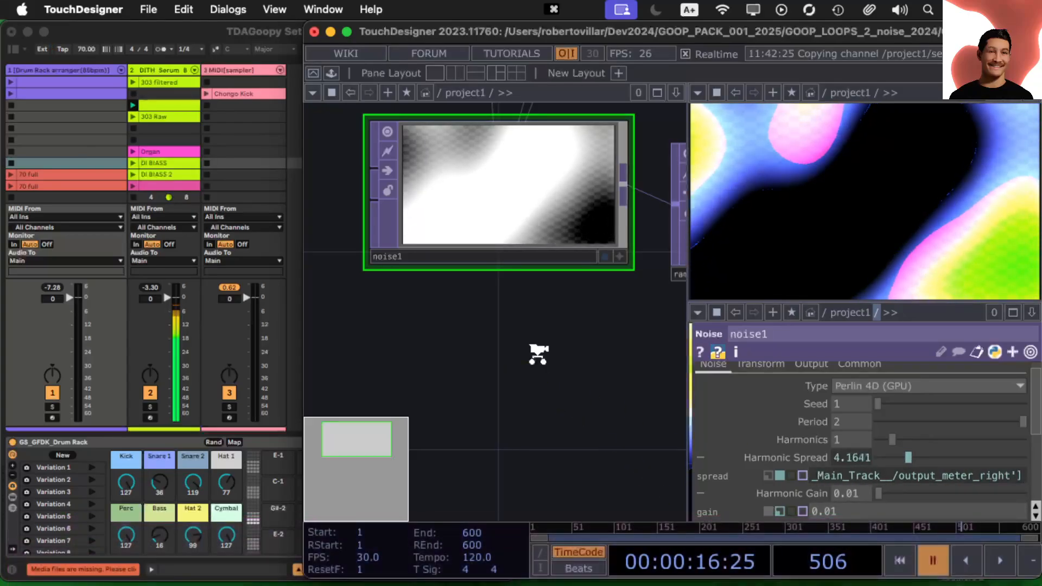
Launch scene 9 in Ableton Live and watch the chain from noise1 to comp2 respond in TouchDesigner.
scroll(538, 354, "down", 5)
scroll(220, 149, "down", 5)
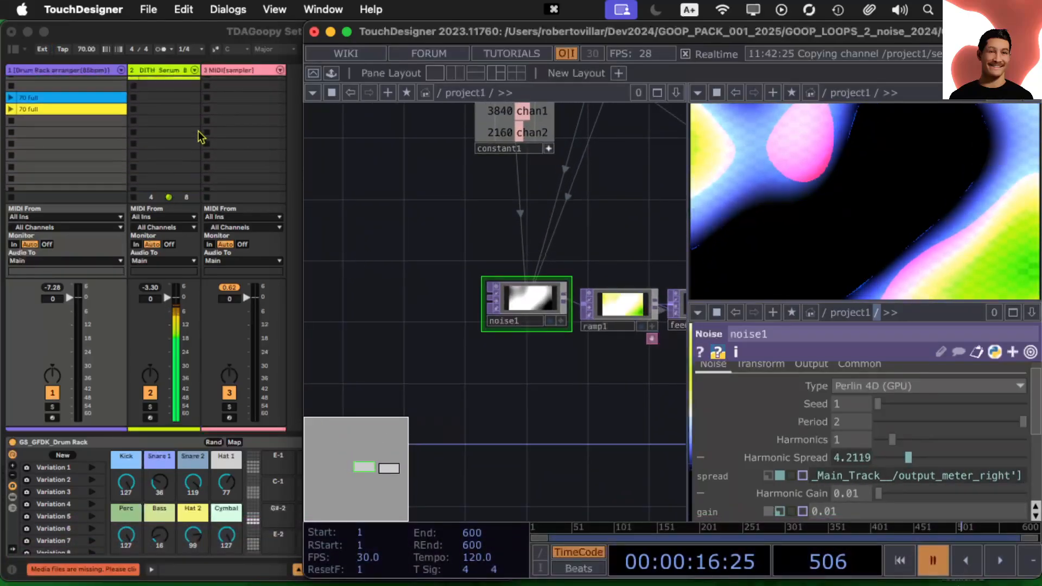
scroll(199, 136, "up", 5)
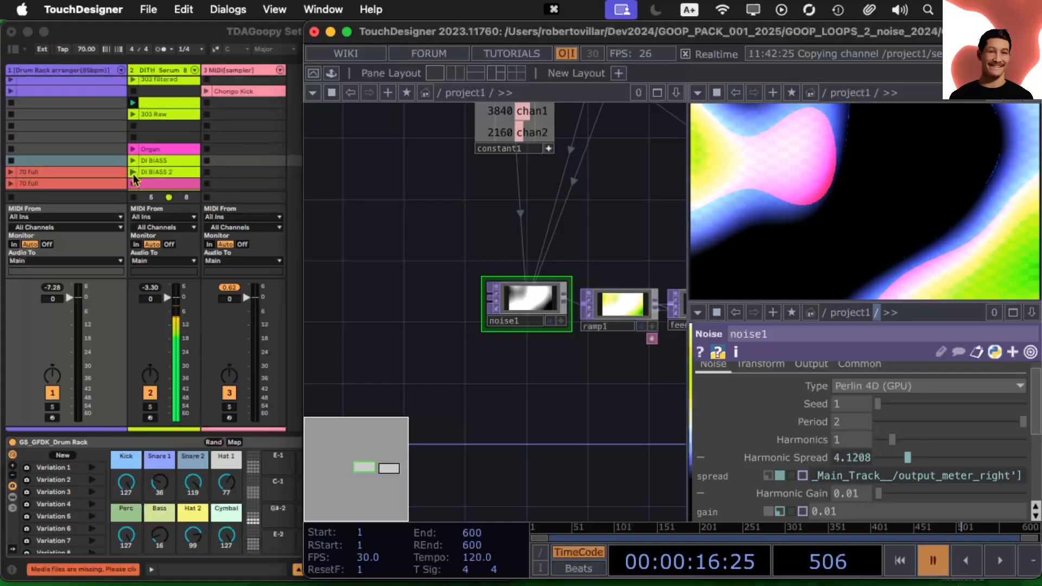
left_click(132, 173)
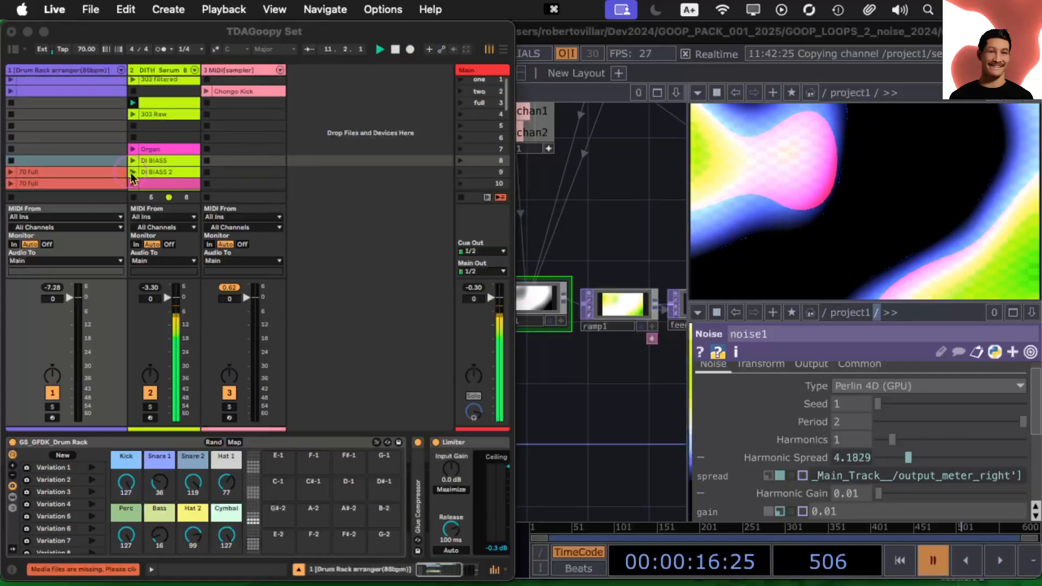
left_click(460, 172)
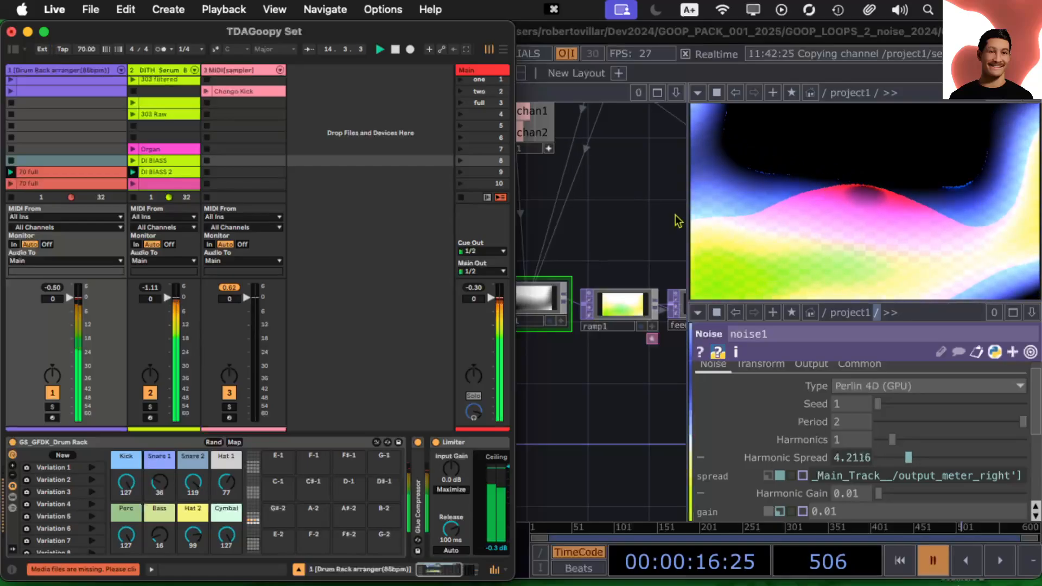
scroll(539, 356, "down", 5)
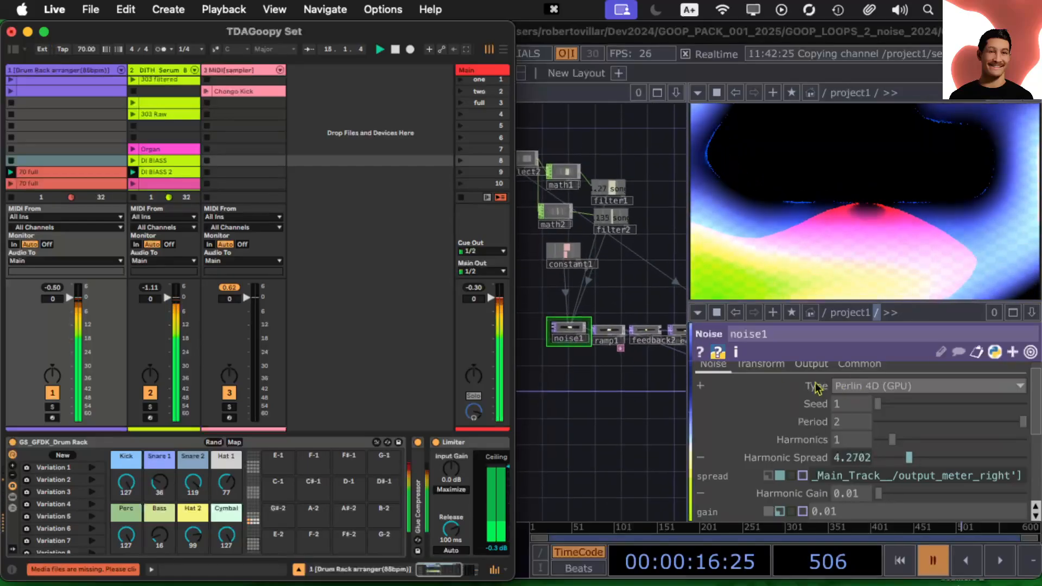
left_click_drag(642, 400, 455, 288)
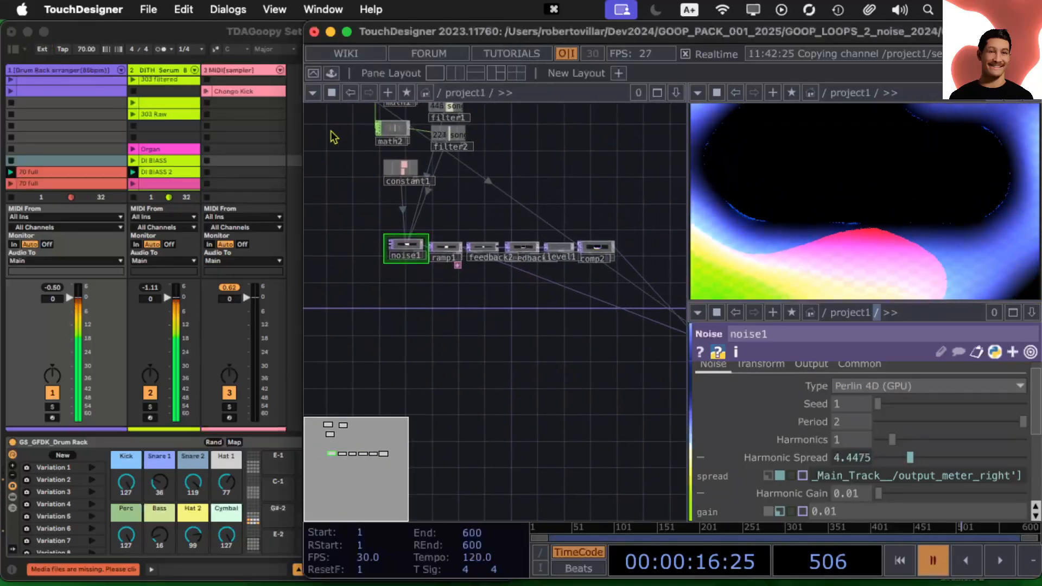
Select comp1 and override its scene-driven Input Index with a constant value of 0.
left_click_drag(559, 308, 316, 313)
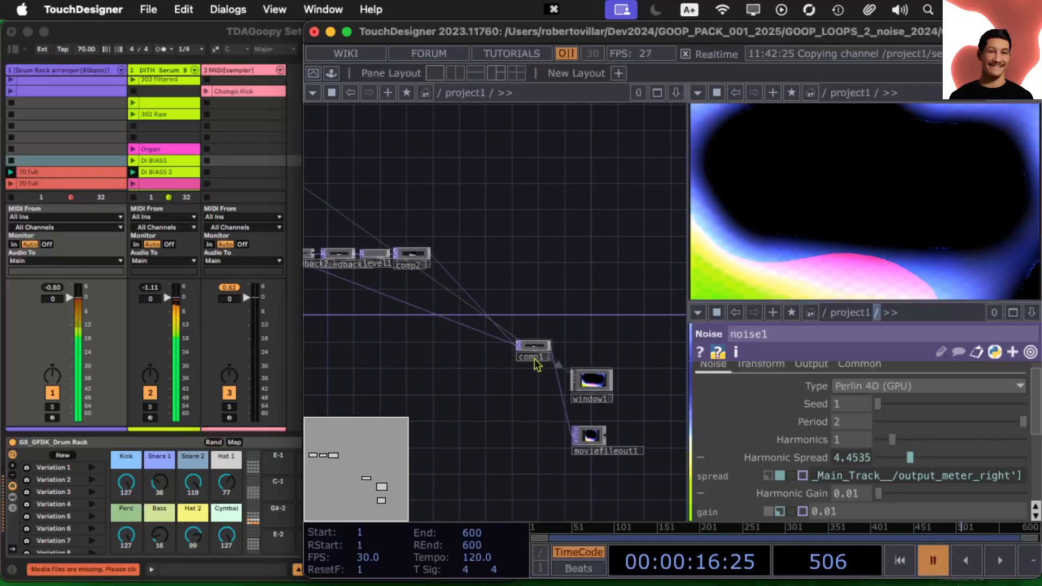
left_click(533, 347)
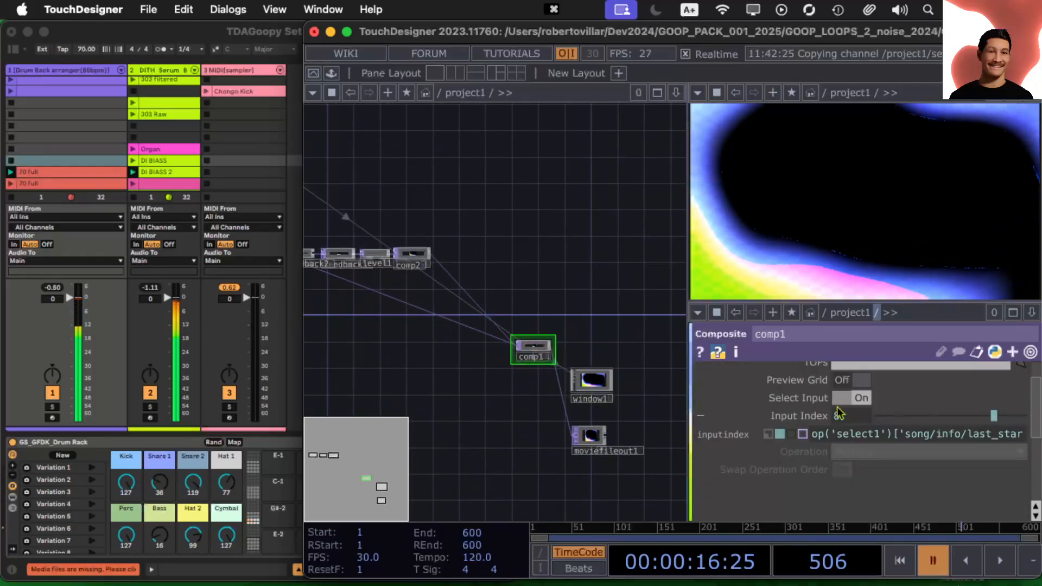
left_click_drag(993, 418, 850, 426)
left_click(700, 415)
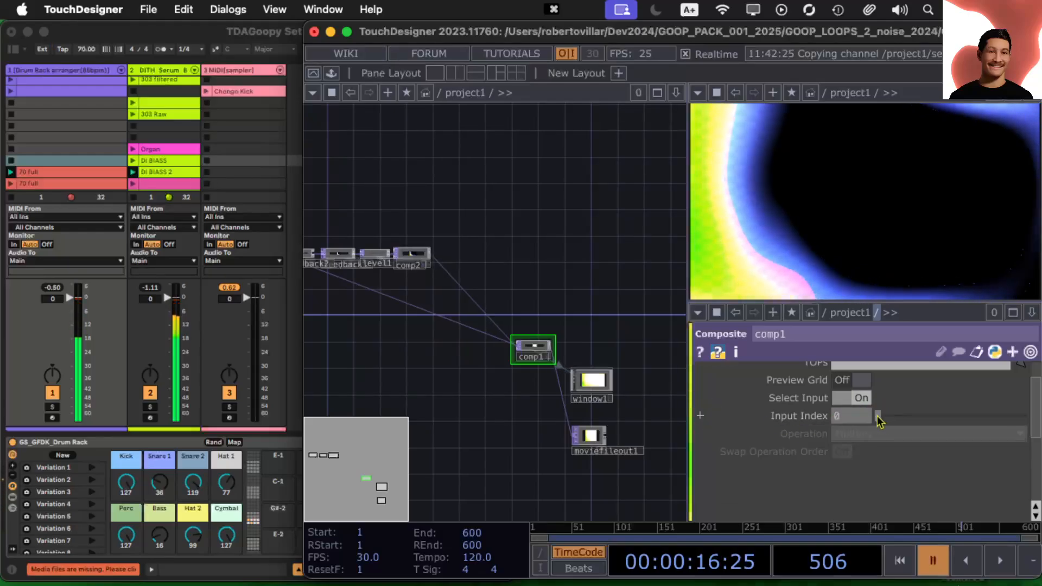
left_click(700, 416)
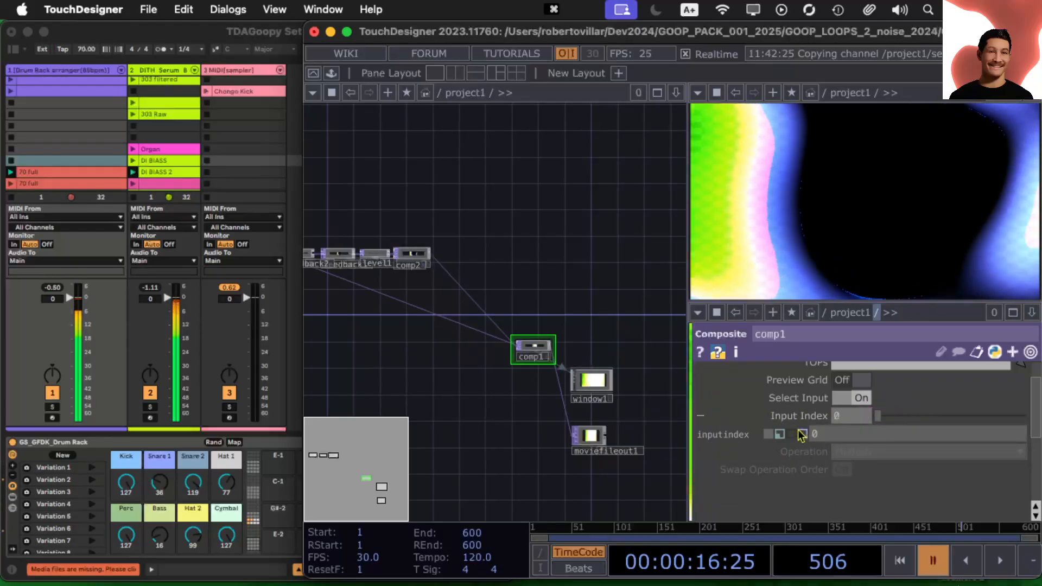
Display comp1 instead of comp2 in the output preview, with comp1's Input Index set to 5.
left_click_drag(633, 426, 682, 420)
middle_click_drag(598, 396, 542, 399)
left_click_drag(534, 399, 561, 387)
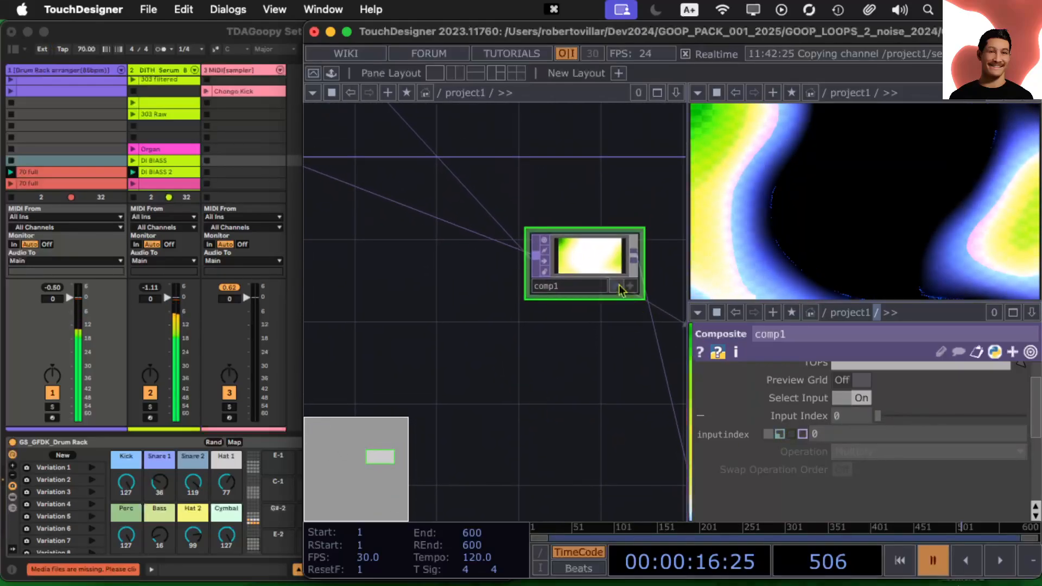
left_click(617, 286)
scroll(522, 386, "down", 3)
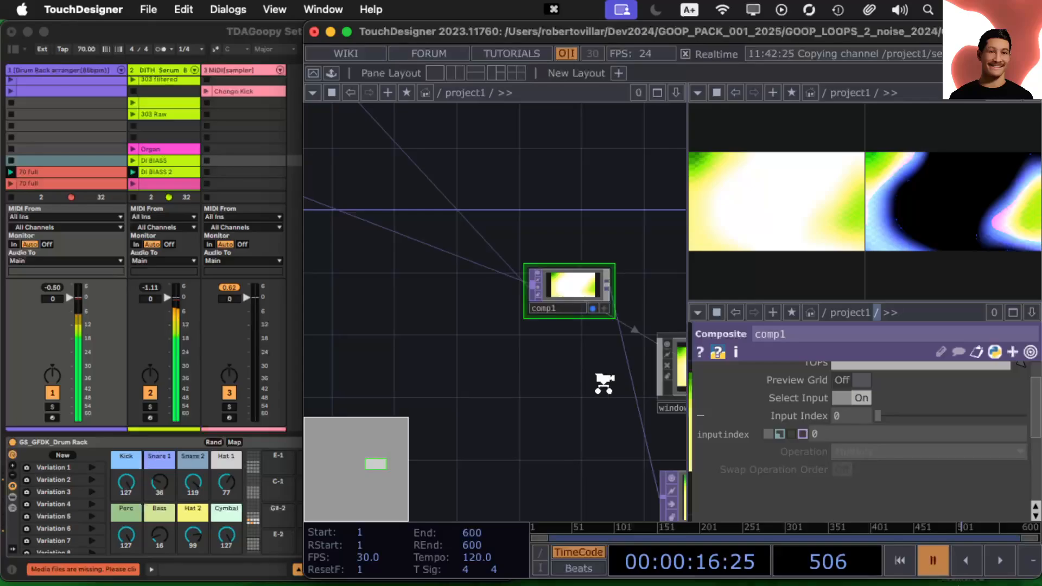
left_click_drag(877, 418, 958, 415)
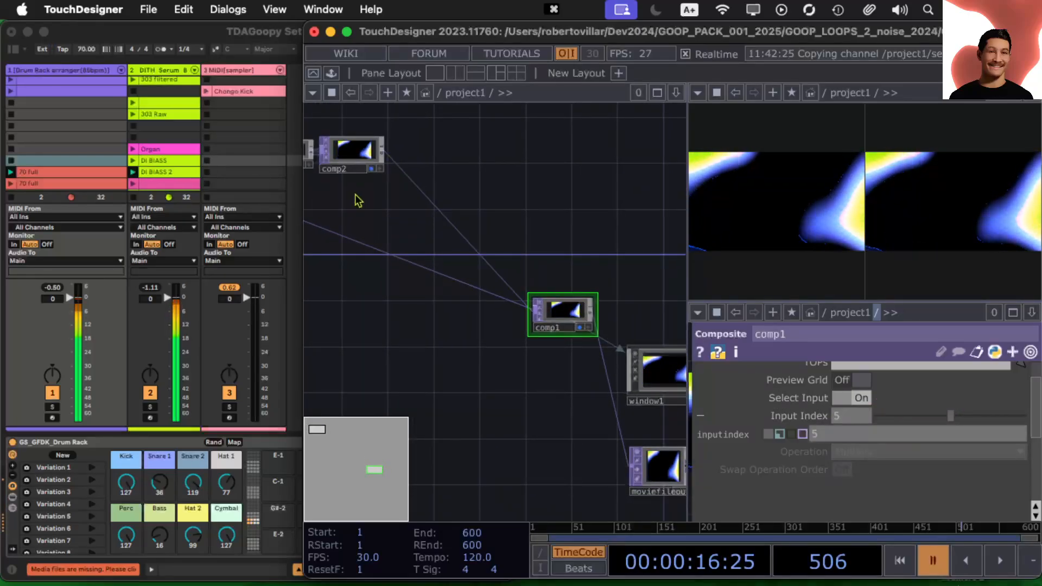
left_click(372, 168)
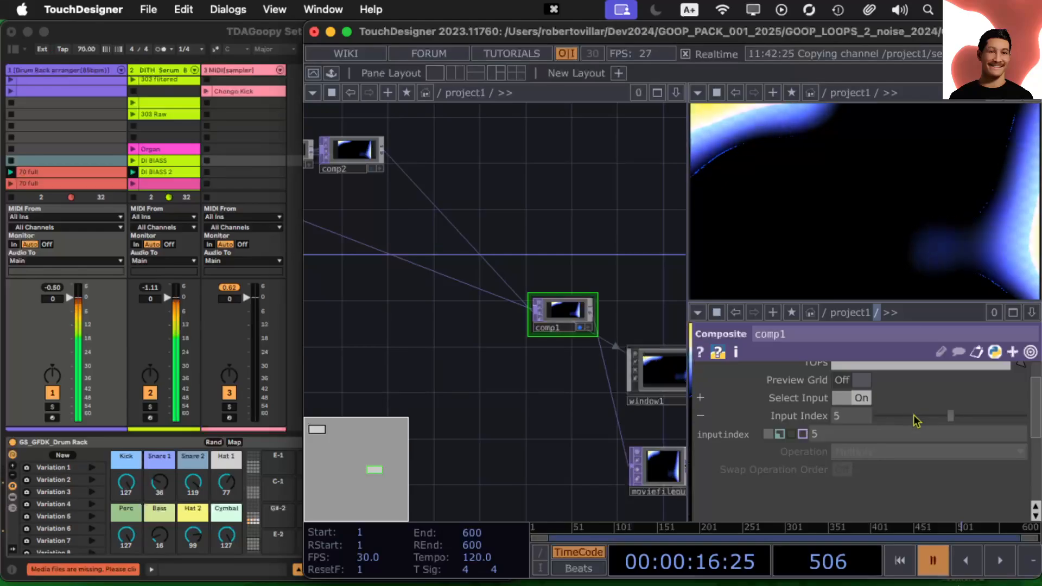
Set comp1's Input Index back to 0 and look over the scene list in Ableton Live before returning to TouchDesigner.
left_click_drag(894, 421, 859, 425)
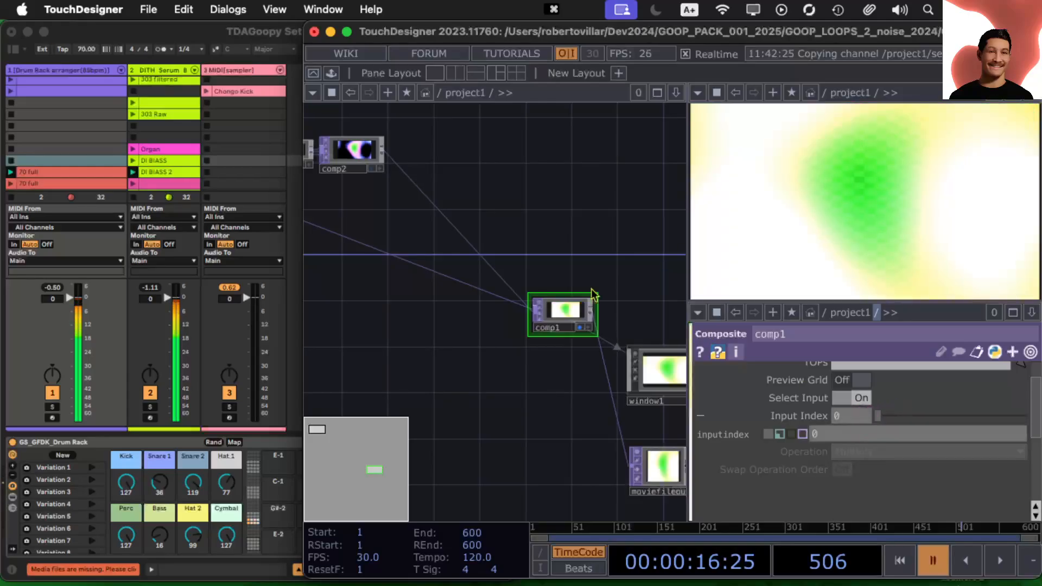
left_click(187, 38)
scroll(476, 90, "up", 1)
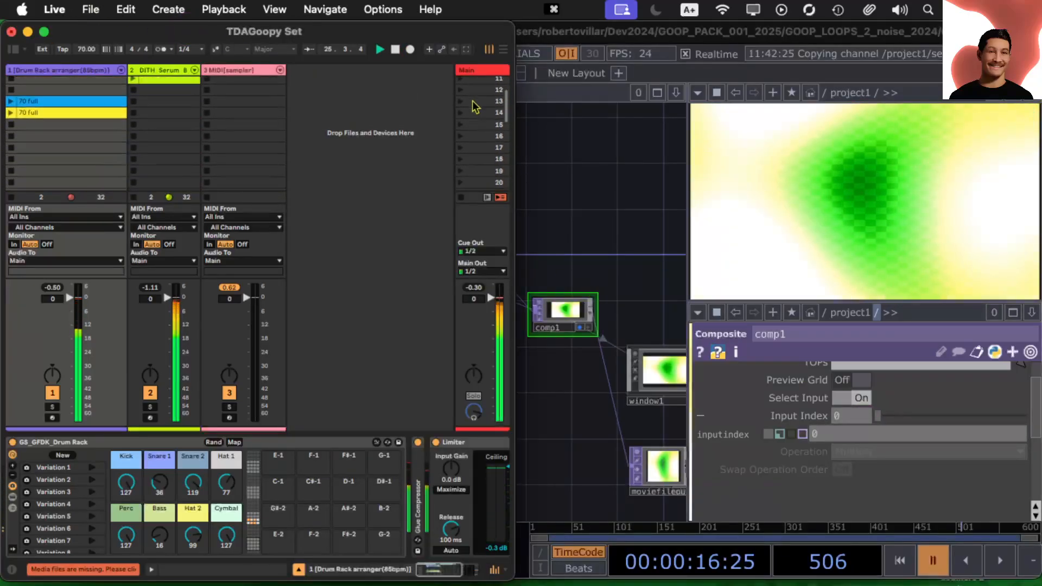
left_click(673, 253)
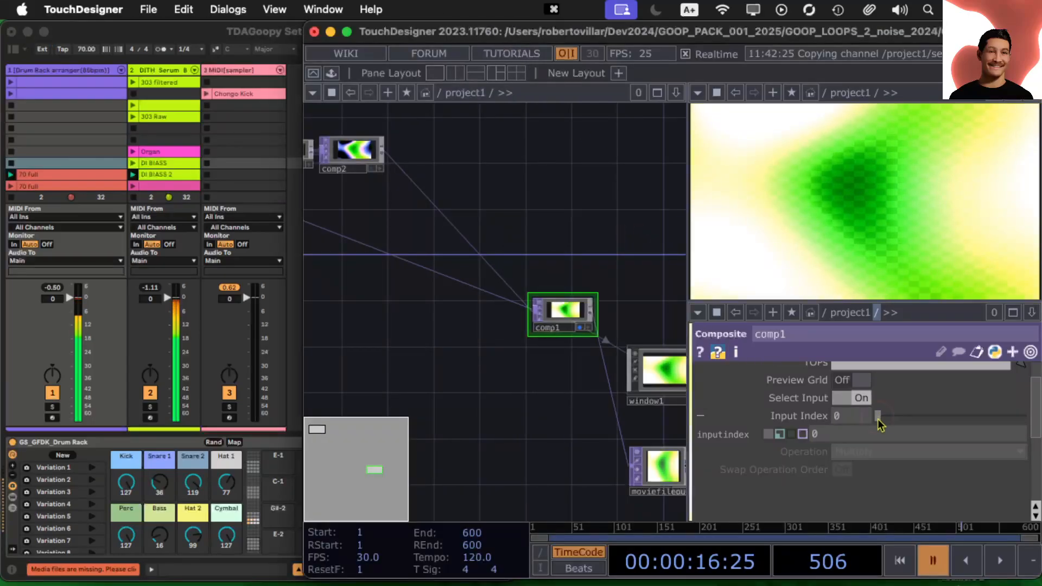
mouse_move(881, 422)
left_mouse_down()
mouse_move(917, 426)
mouse_move(884, 428)
mouse_move(930, 414)
mouse_move(875, 427)
left_mouse_up()
Select noise1 and override its meter-driven Exponent with a constant value of 0.
left_click_drag(400, 323, 810, 398)
left_click(454, 259)
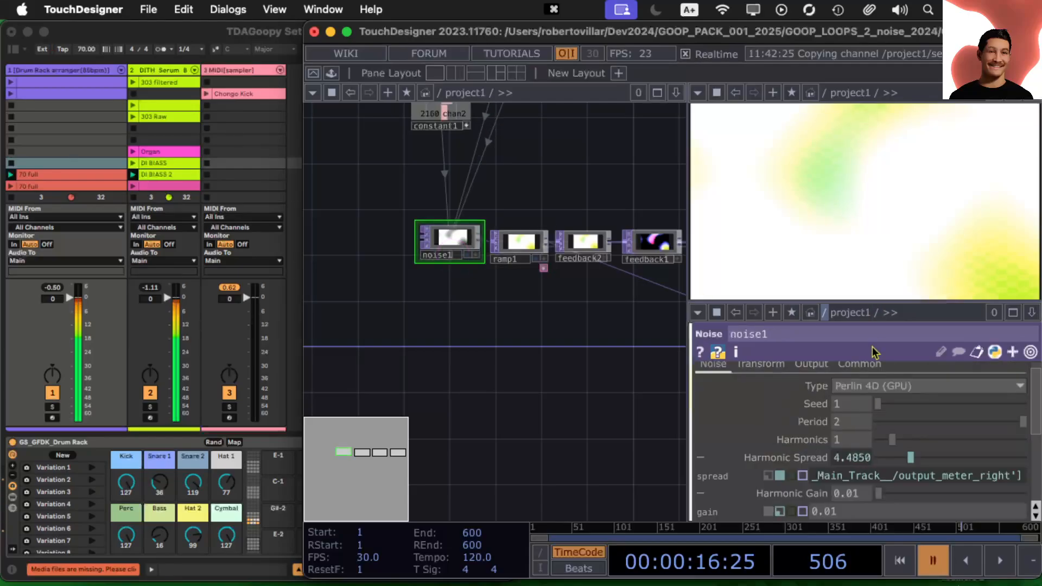
scroll(947, 442, "down", 5)
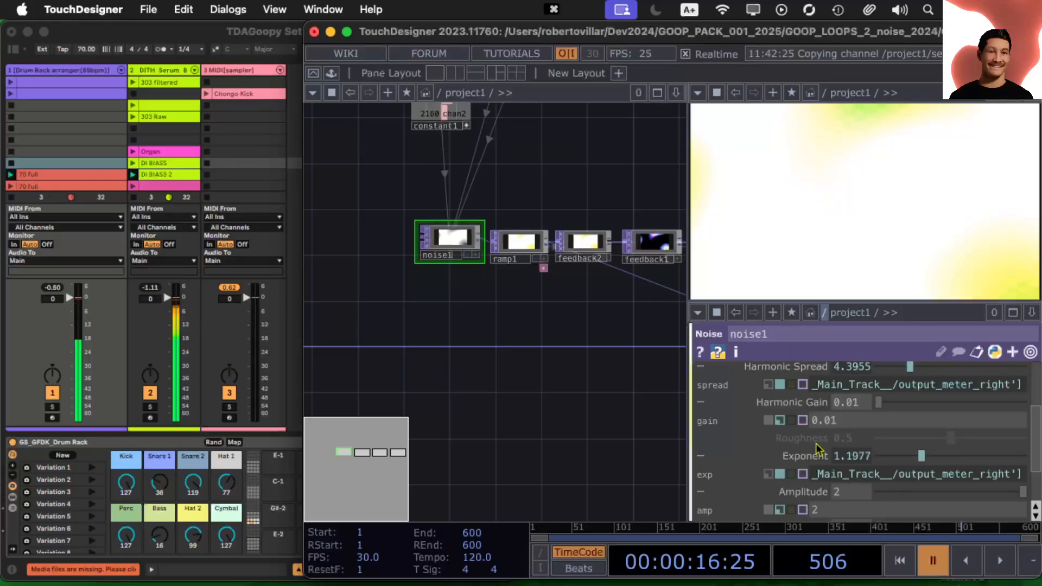
left_click_drag(922, 459, 840, 479)
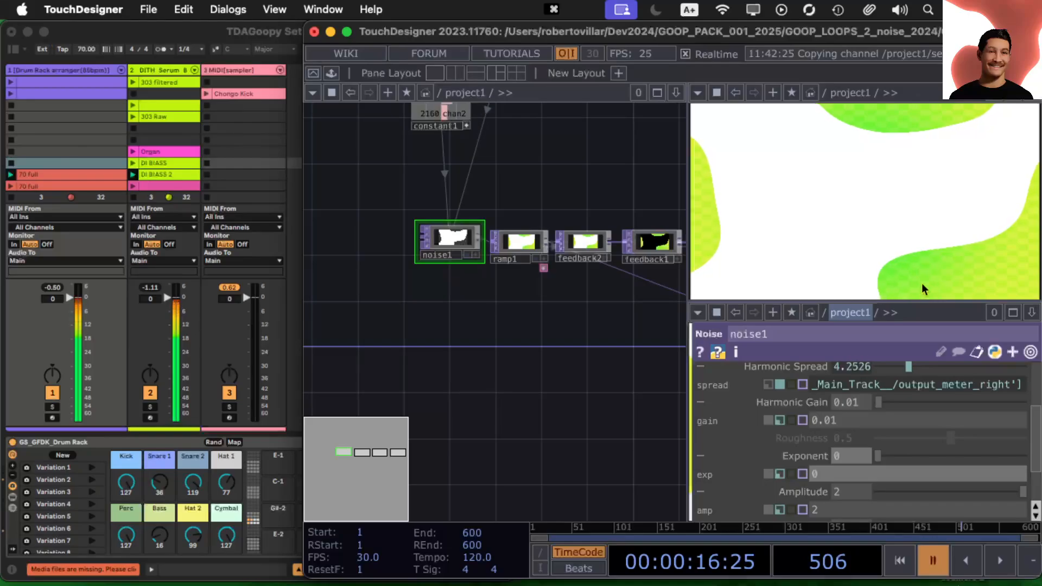
Select comp1 and try small changes to its Input Index, ending at 0.
left_click_drag(639, 334, 487, 295)
left_click_drag(600, 360, 393, 272)
left_click_drag(488, 300, 385, 257)
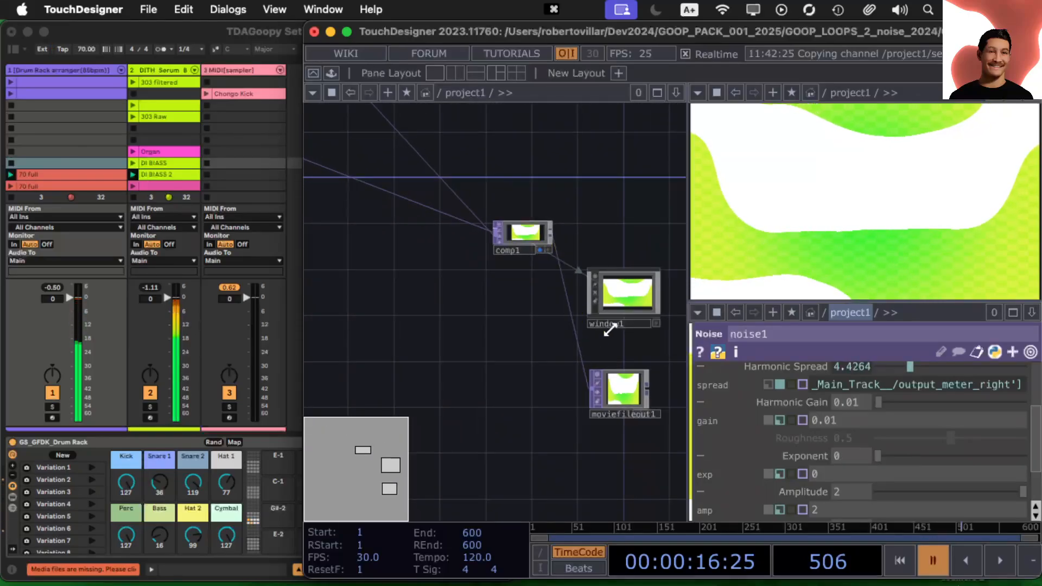
left_click(515, 260)
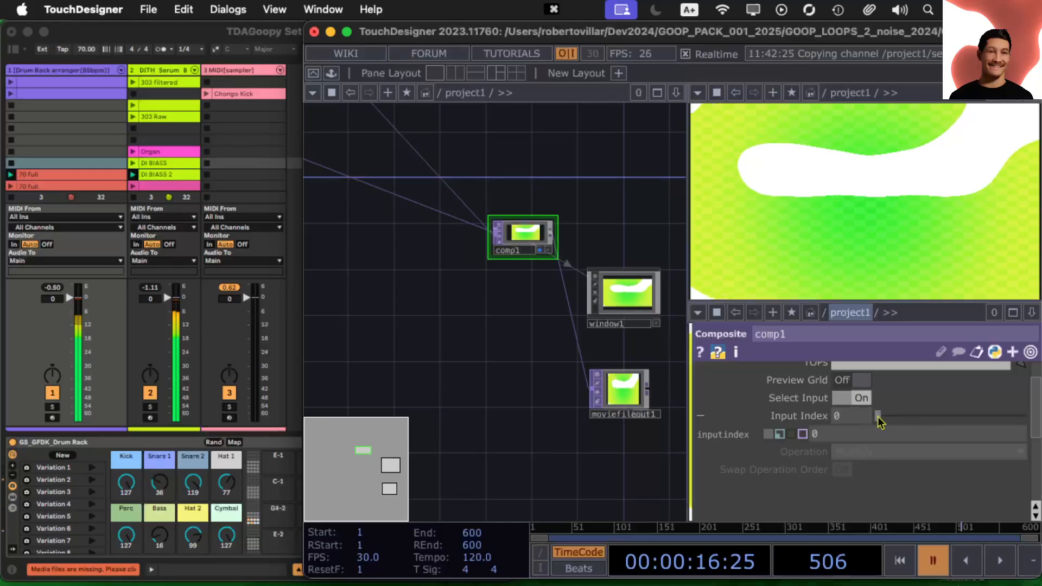
left_click_drag(886, 419, 894, 418)
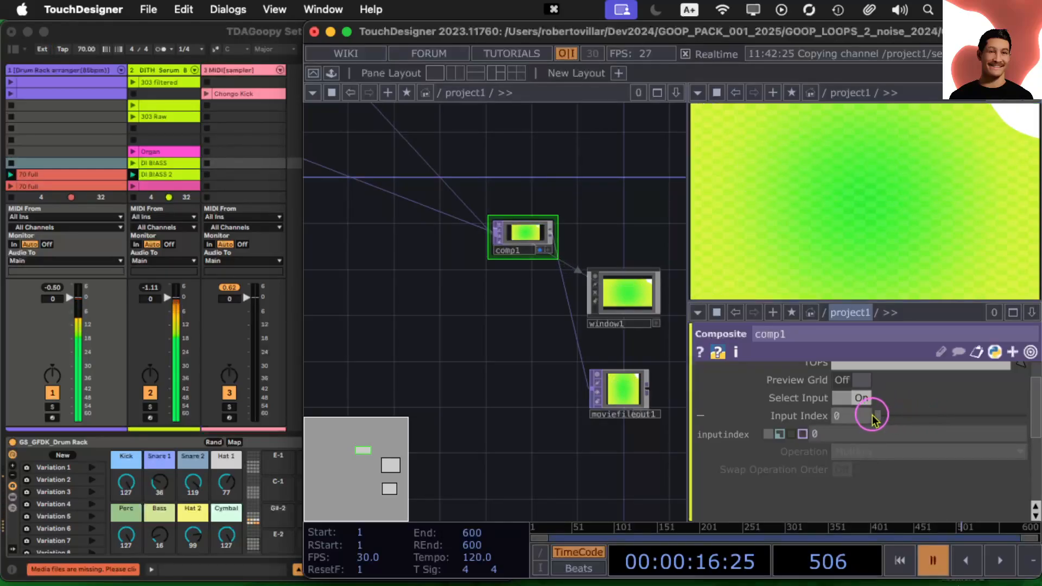
left_click_drag(890, 417, 829, 418)
Review the whole node network from the Ableton components through noise1 to comp1, and switch to Ableton Live.
left_click_drag(379, 319, 456, 314)
scroll(520, 275, "down", 5)
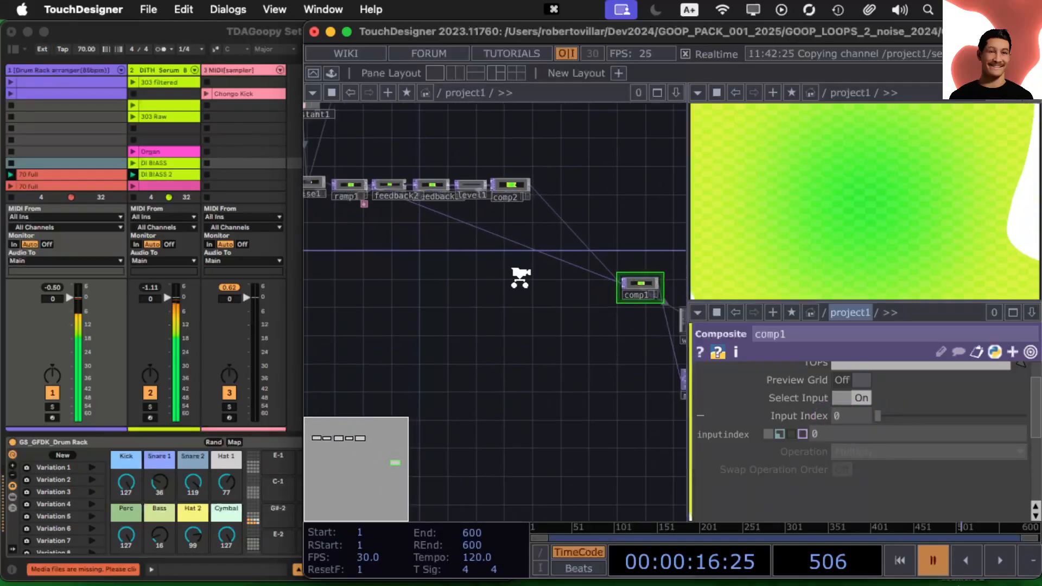
left_click_drag(537, 342, 624, 437)
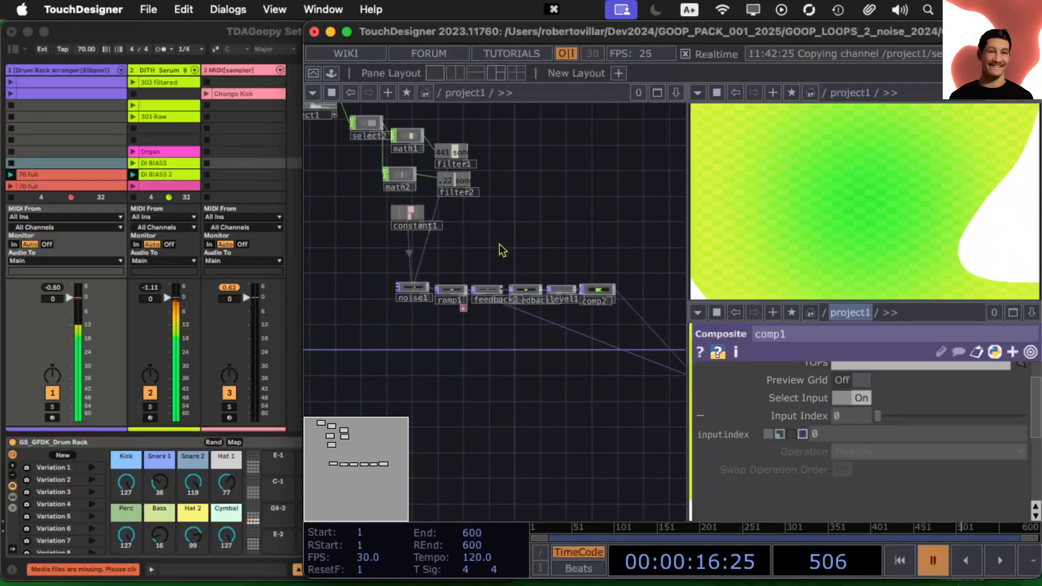
scroll(501, 253, "down", 3)
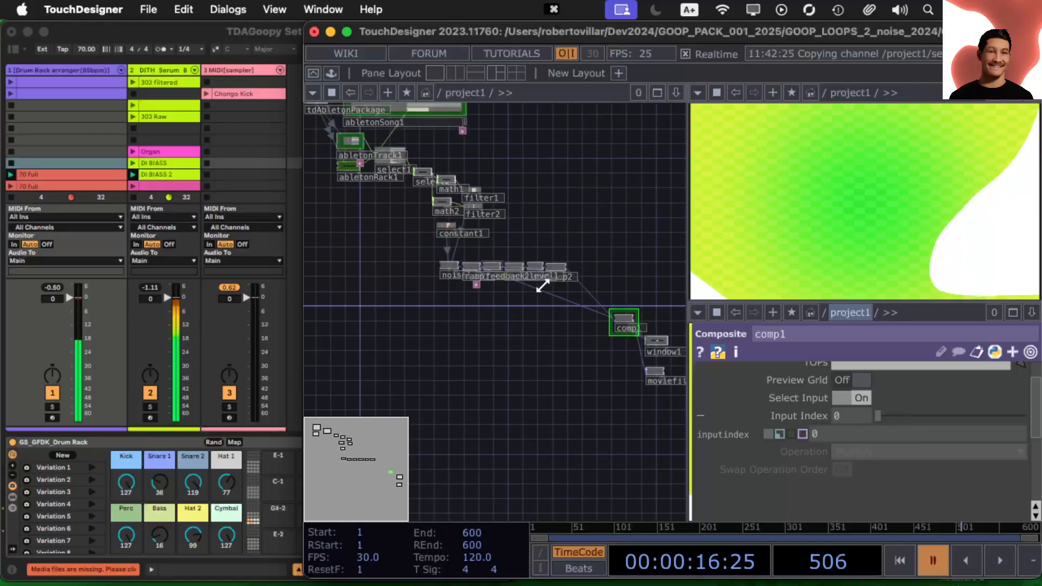
left_click(276, 50)
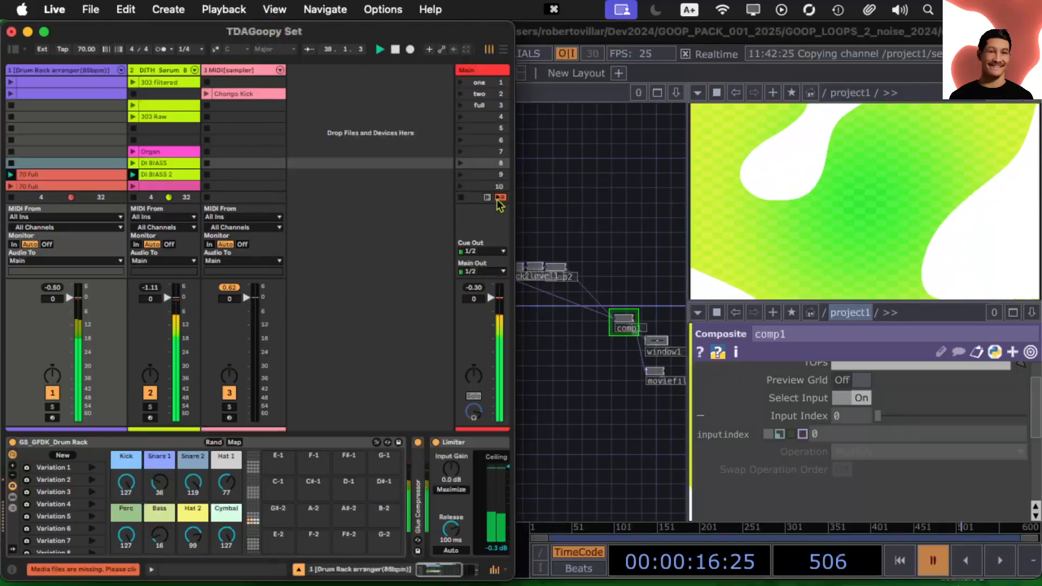